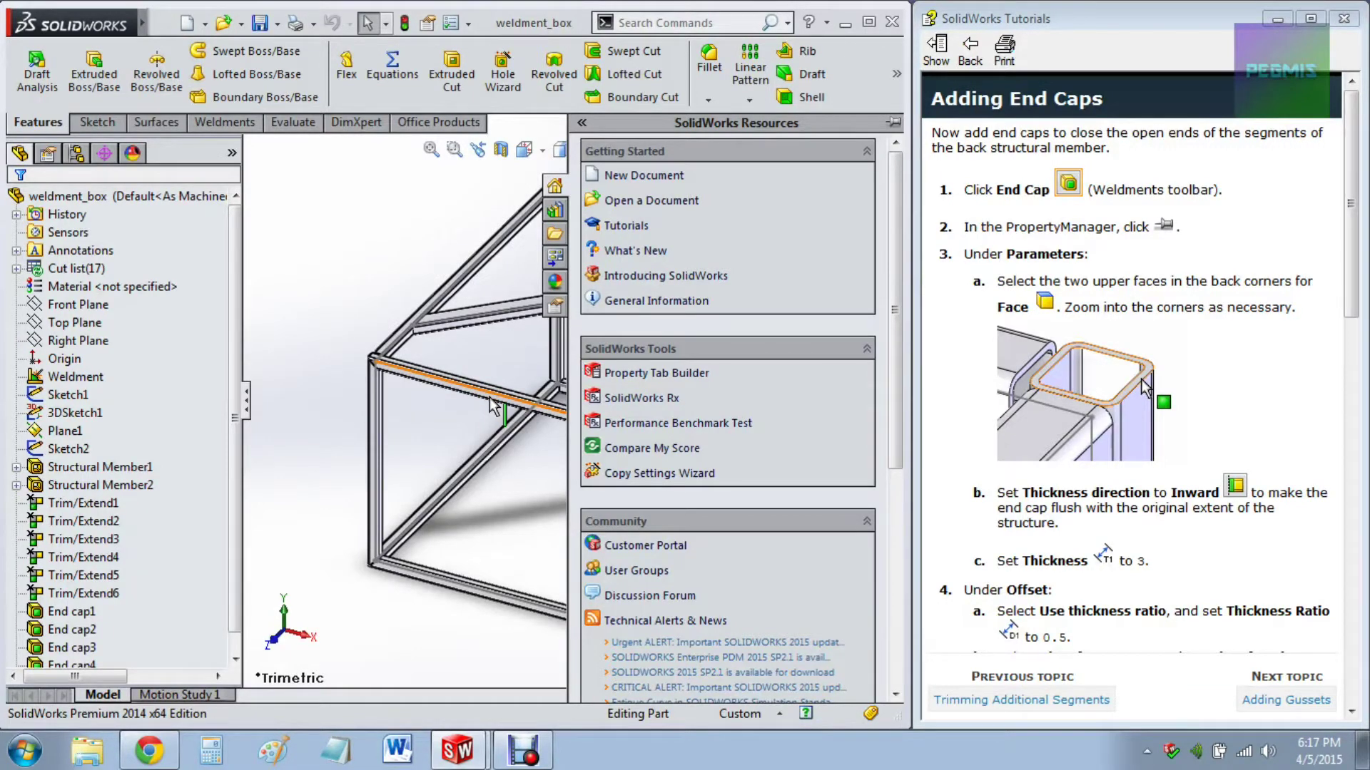
# Step: Collapse the Resources pane, zoom in on the top-corner end caps, then advance to Adding Gussets
pyautogui.click(303, 289)
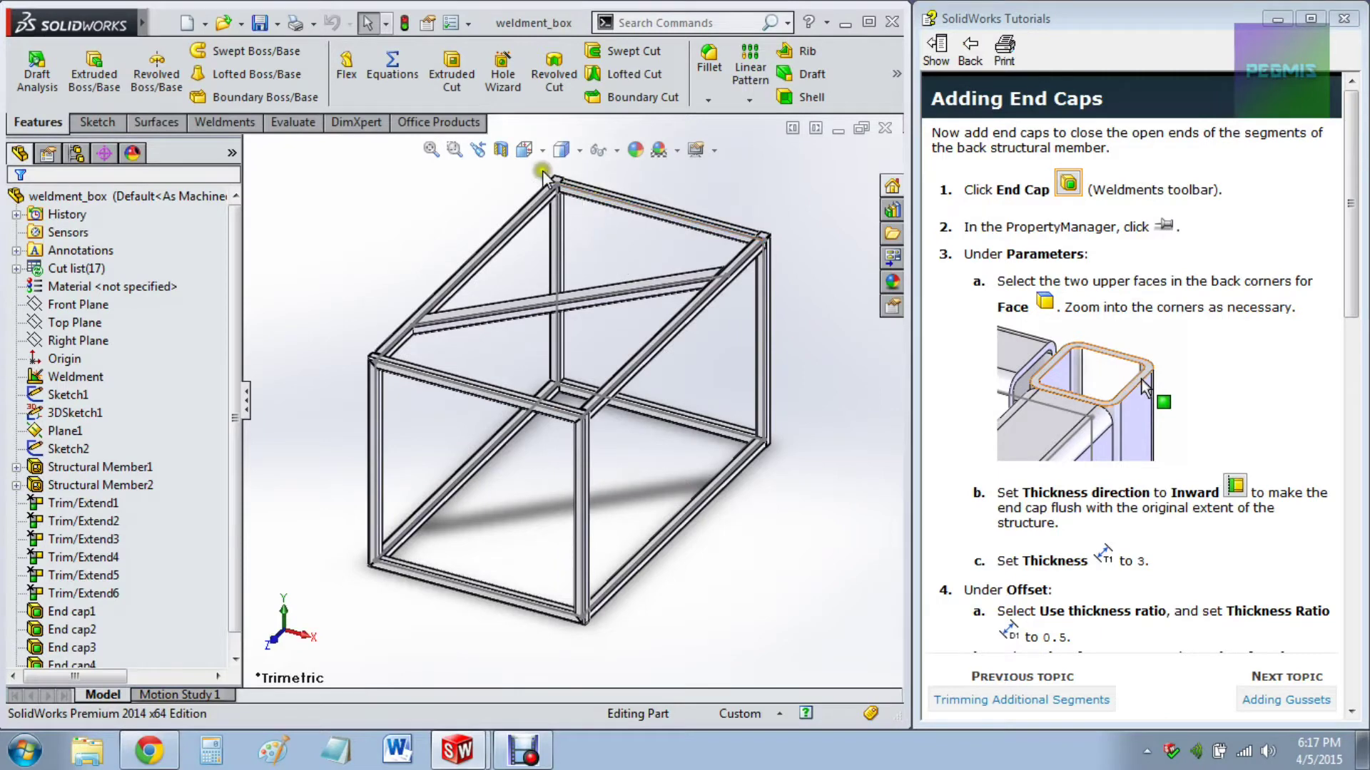
pyautogui.scroll(-5, 542, 175)
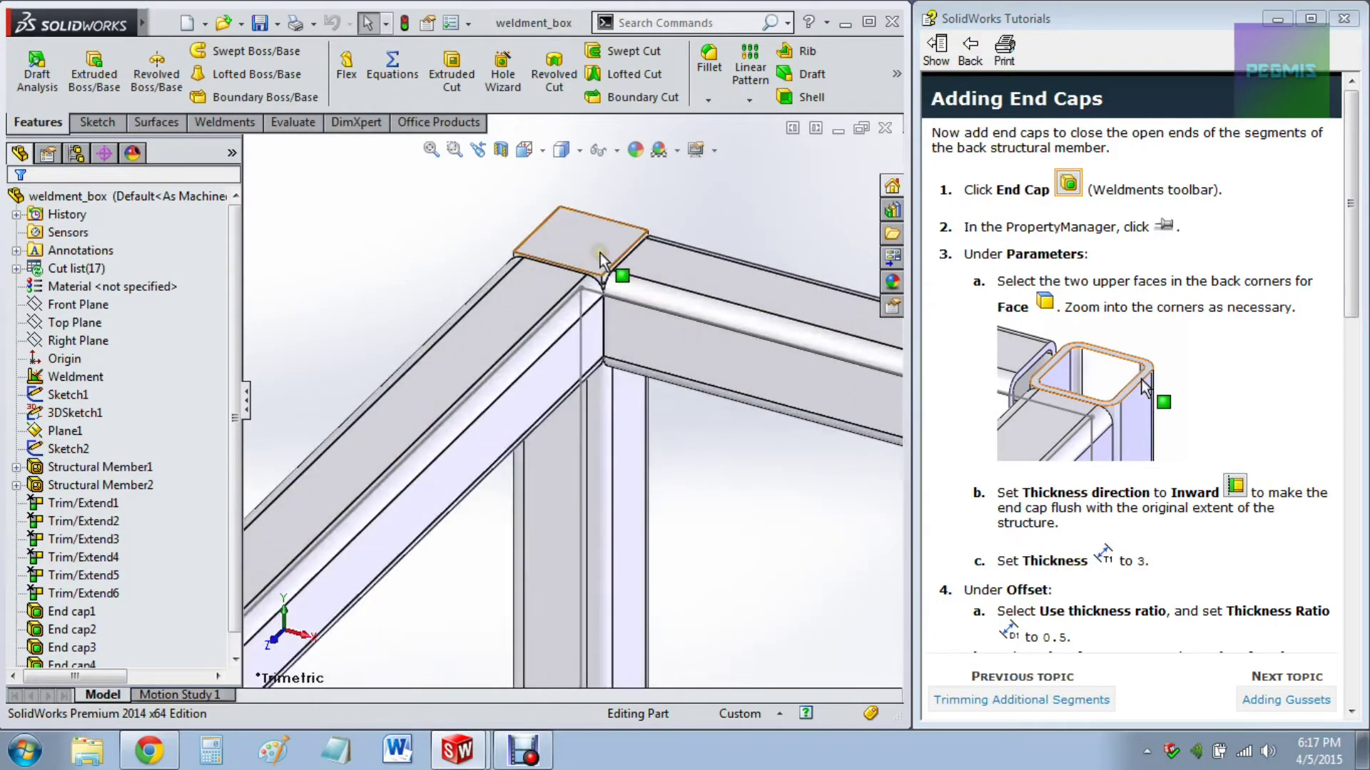
pyautogui.scroll(5, 601, 254)
pyautogui.scroll(-5, 761, 455)
pyautogui.scroll(6, 780, 435)
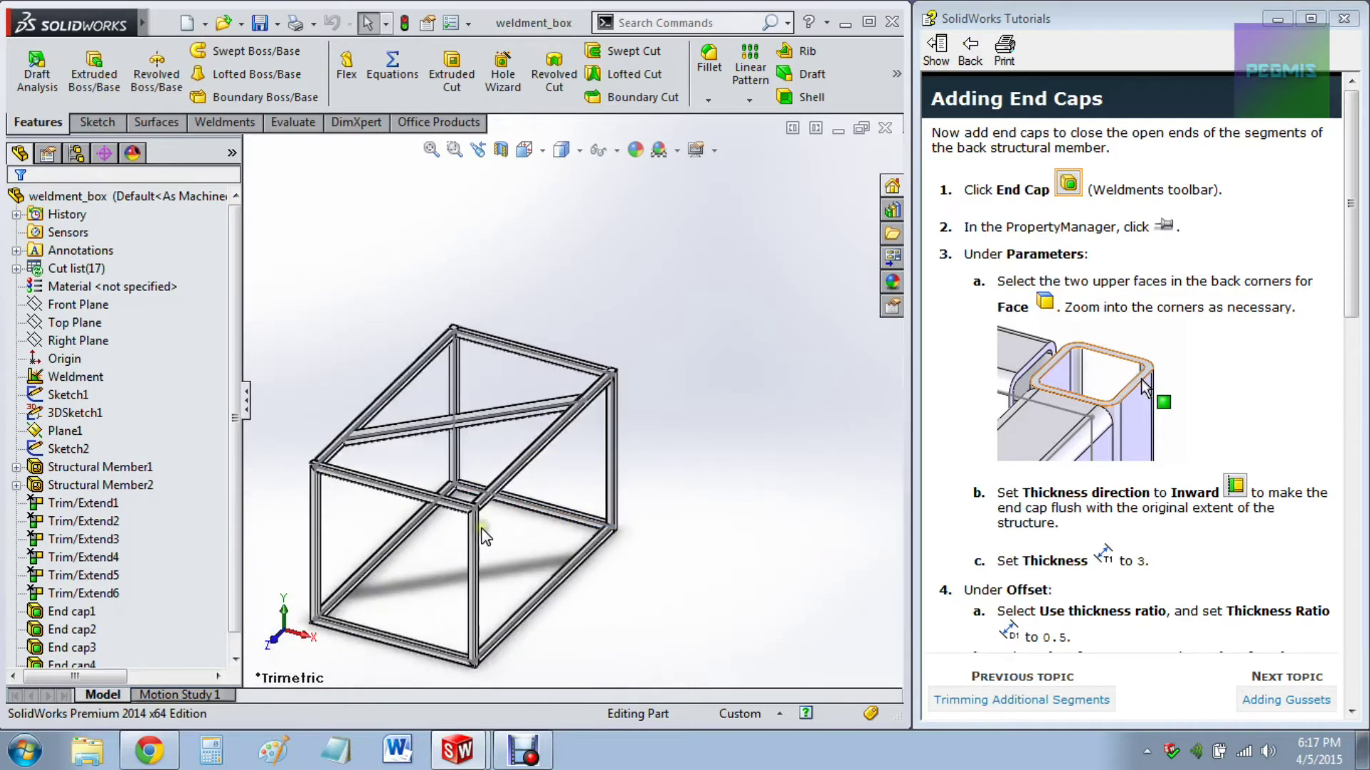
pyautogui.scroll(-1, 481, 536)
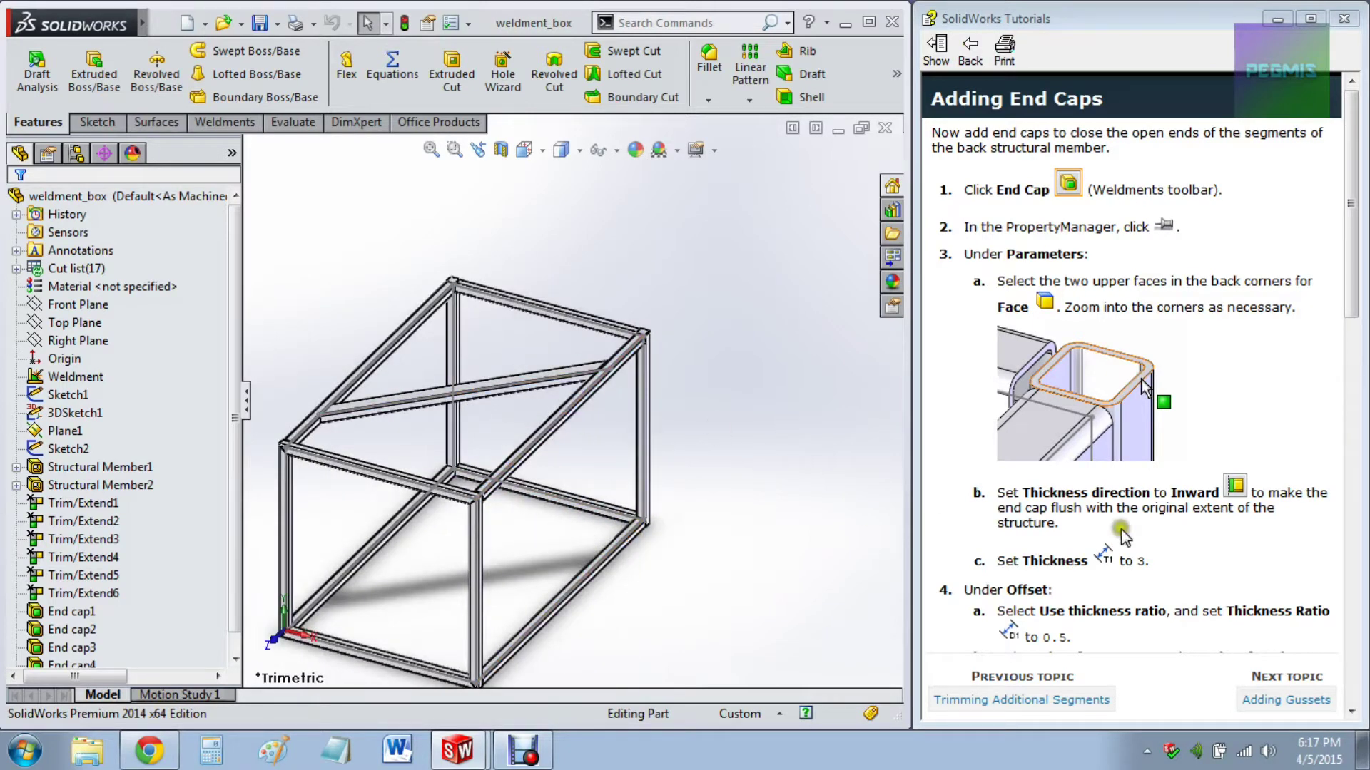
pyautogui.scroll(1, 459, 523)
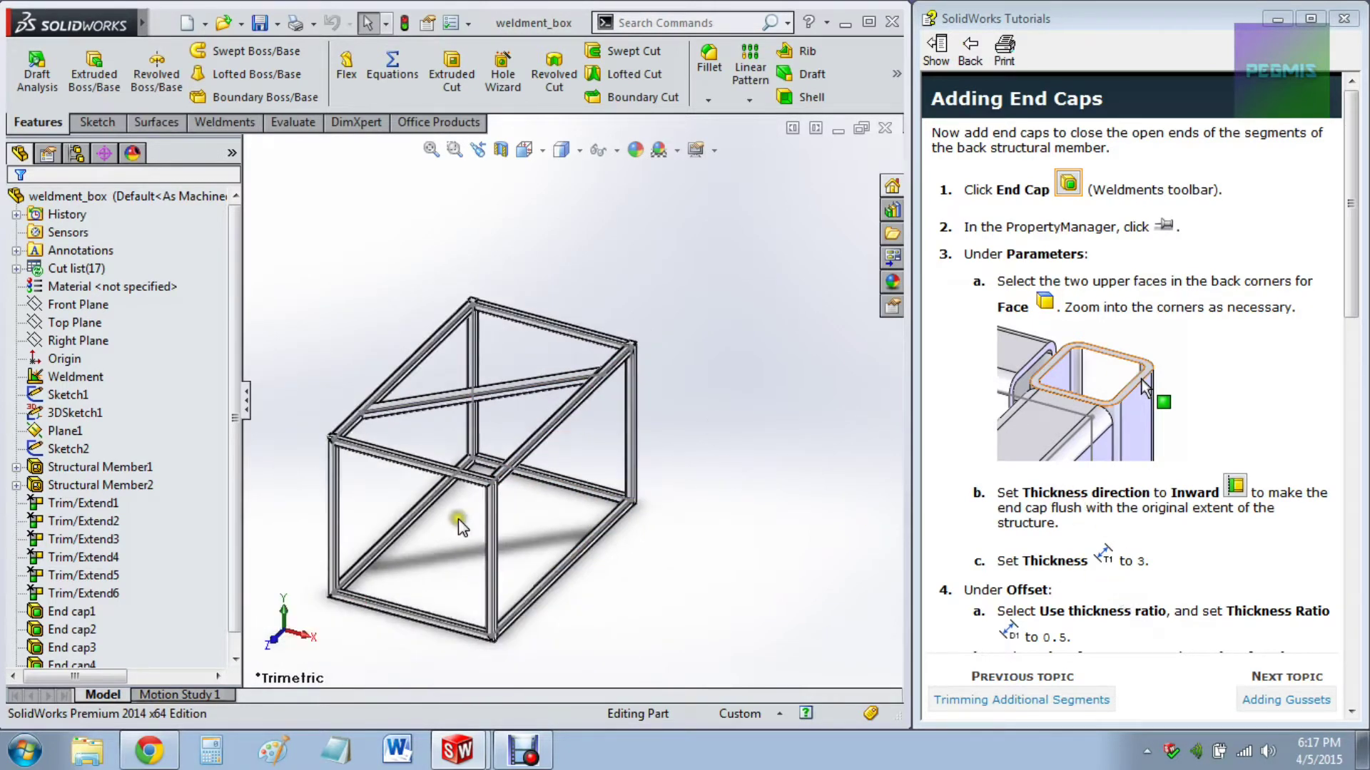
pyautogui.scroll(1, 460, 525)
pyautogui.click(1269, 700)
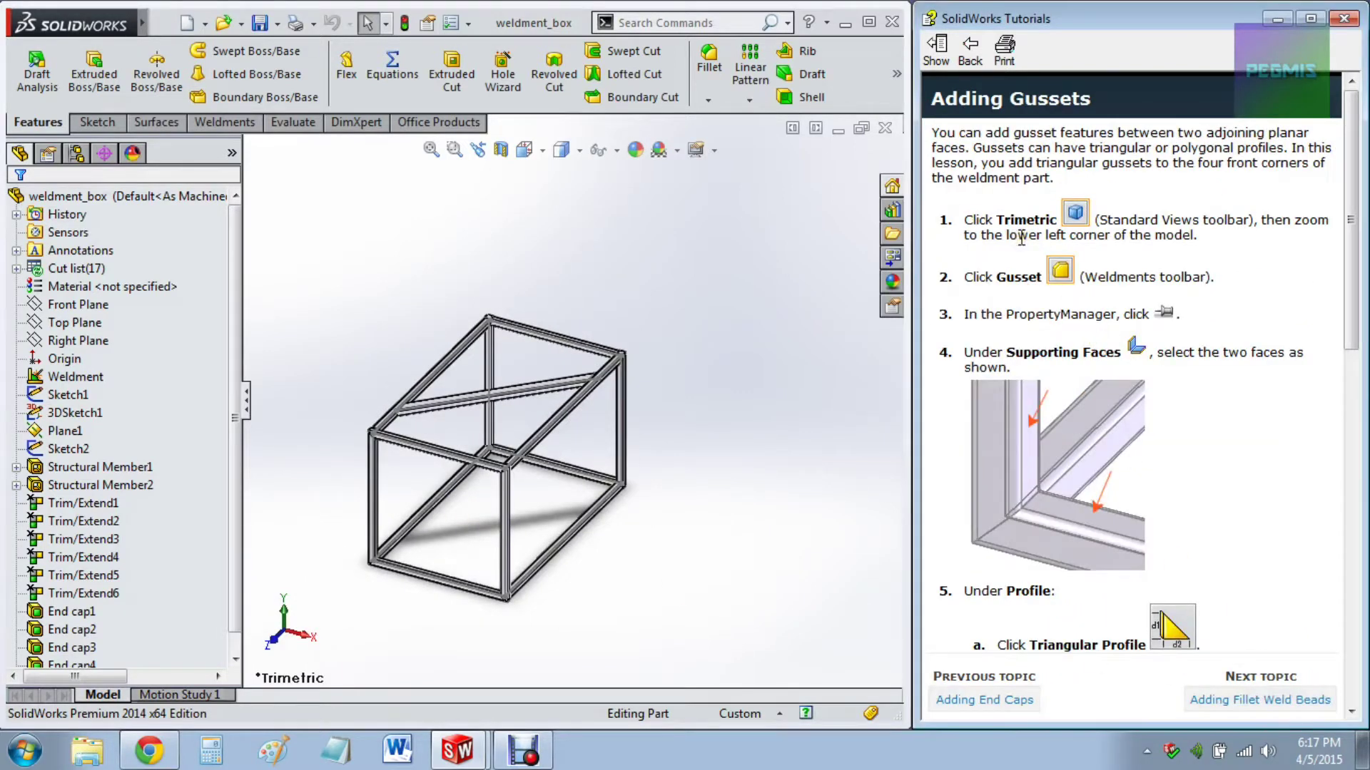
# Step: Set the frame to the Trimetric standard view and show the Weldments toolbar
pyautogui.click(1074, 209)
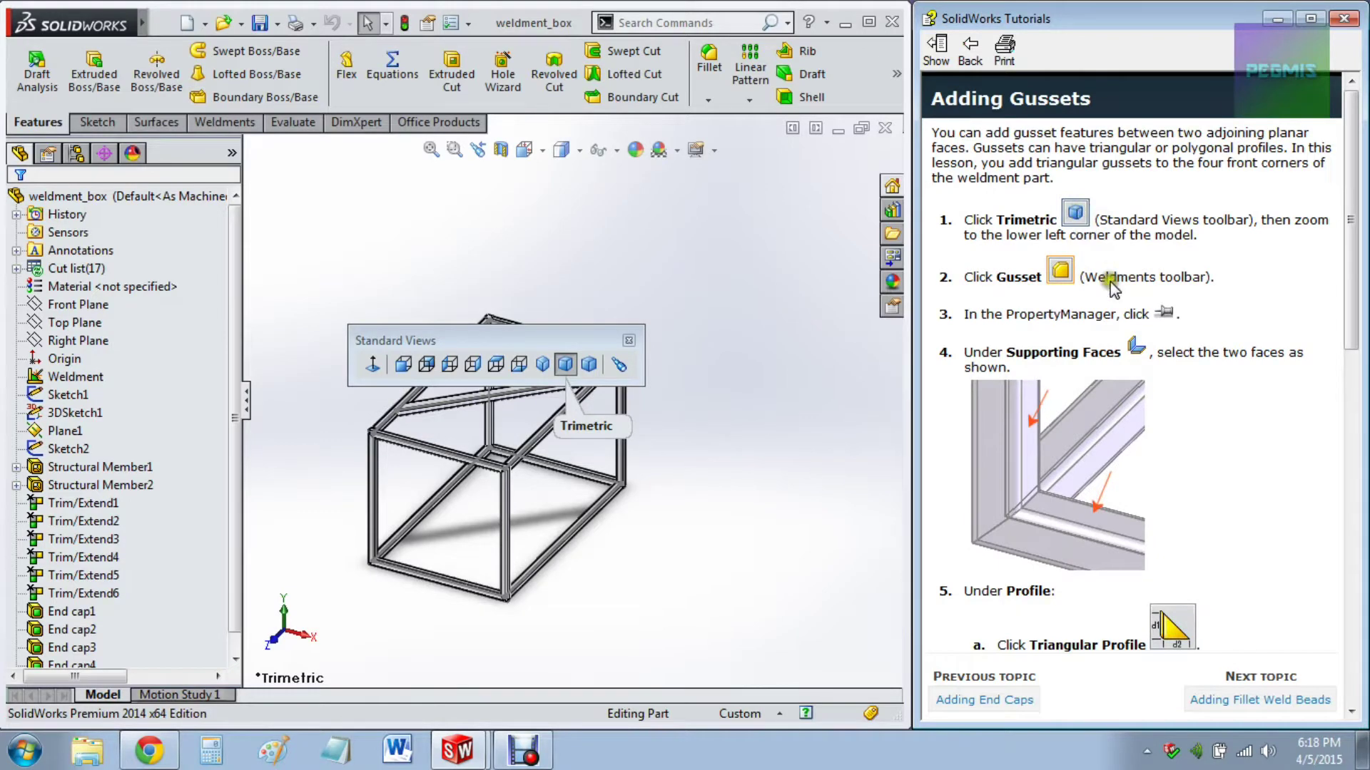
pyautogui.moveTo(528, 341); pyautogui.dragTo(752, 192)
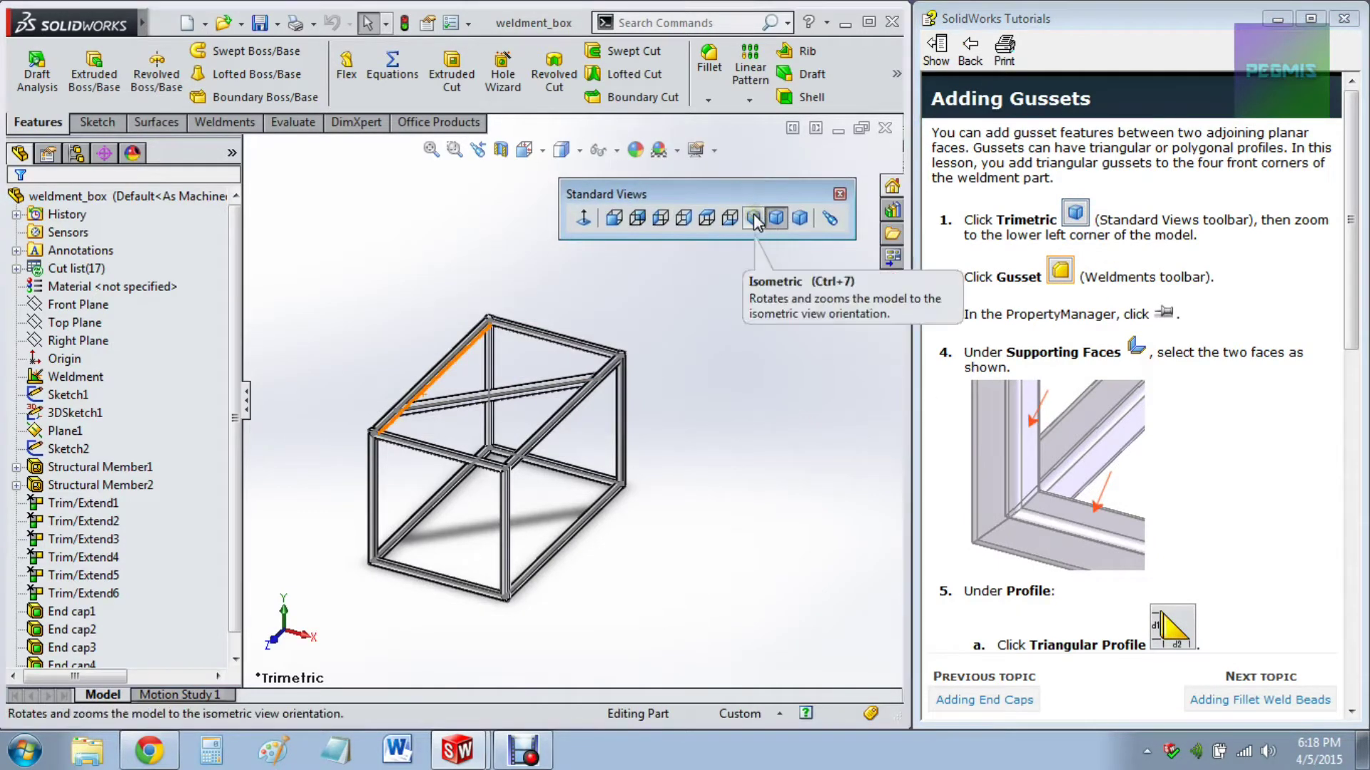
pyautogui.click(777, 219)
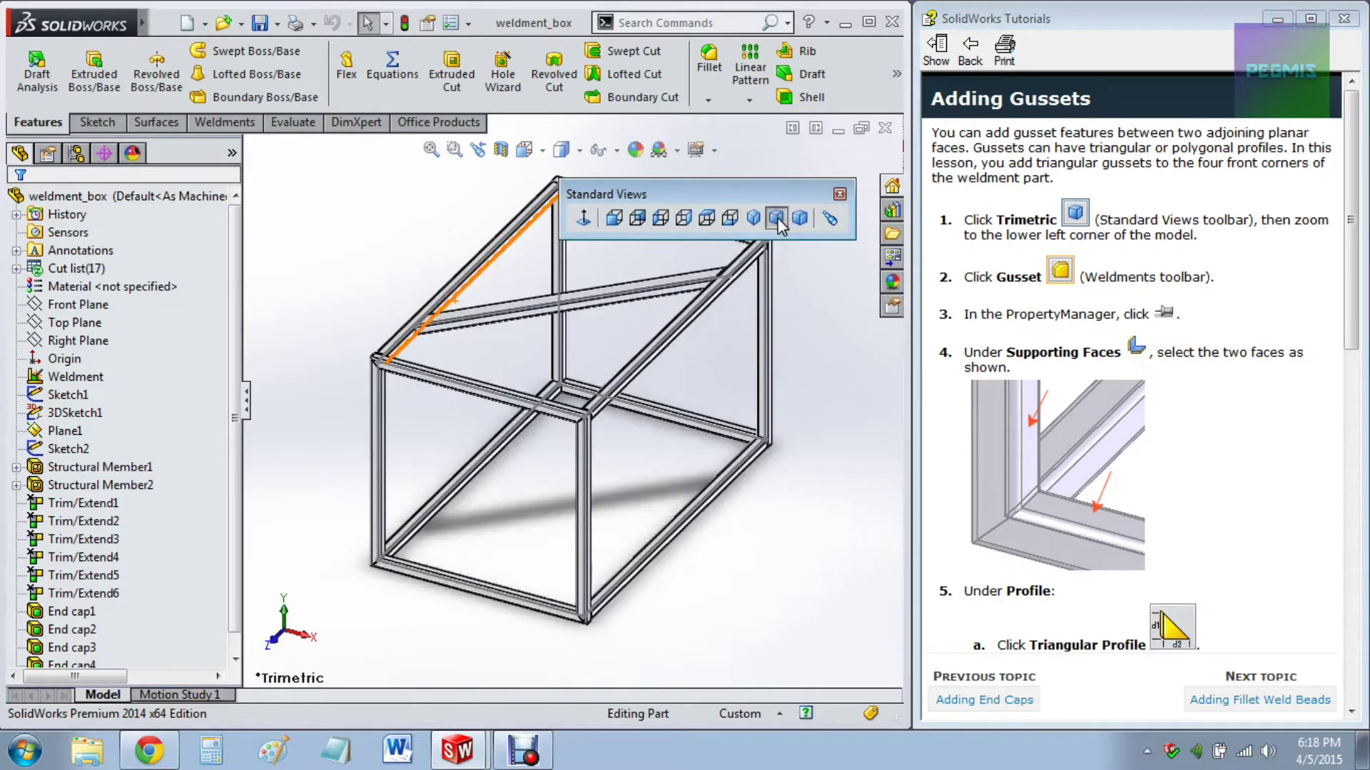
pyautogui.click(838, 195)
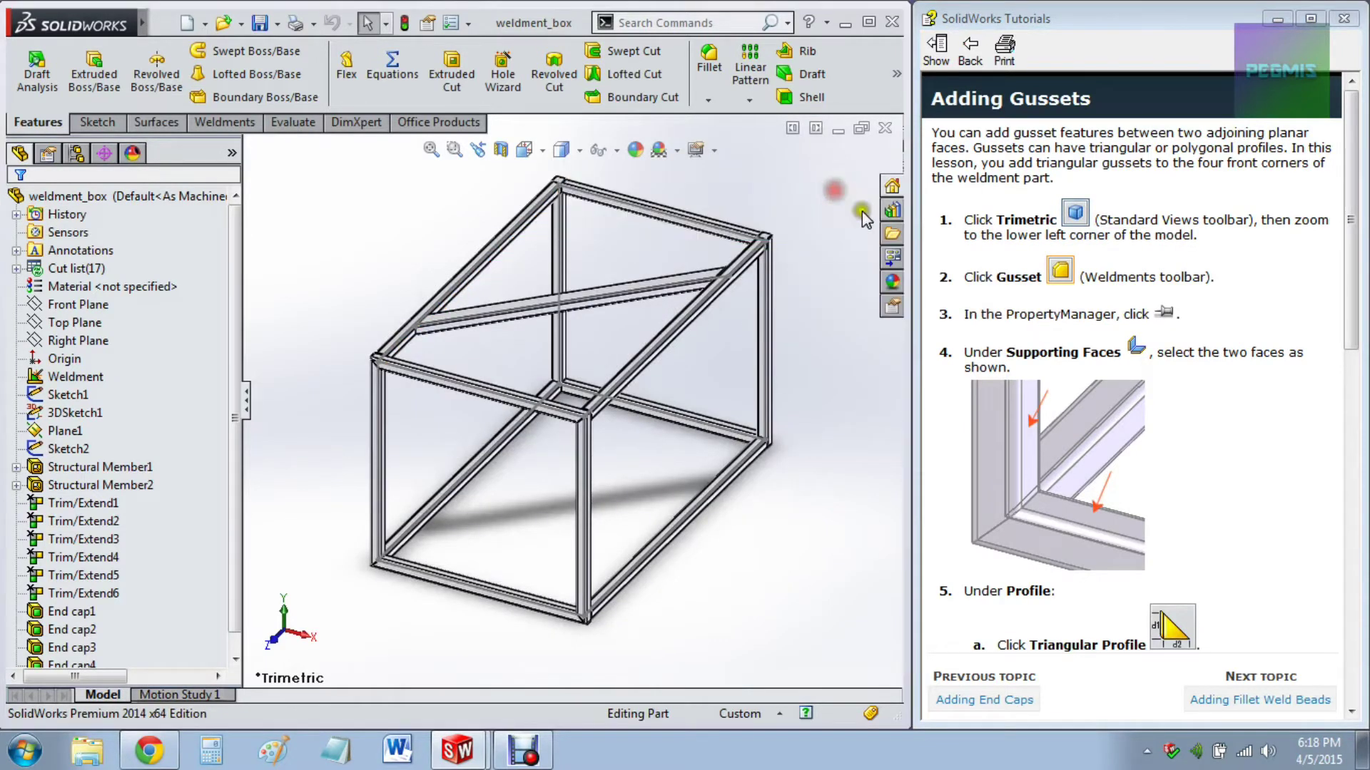
pyautogui.click(1060, 269)
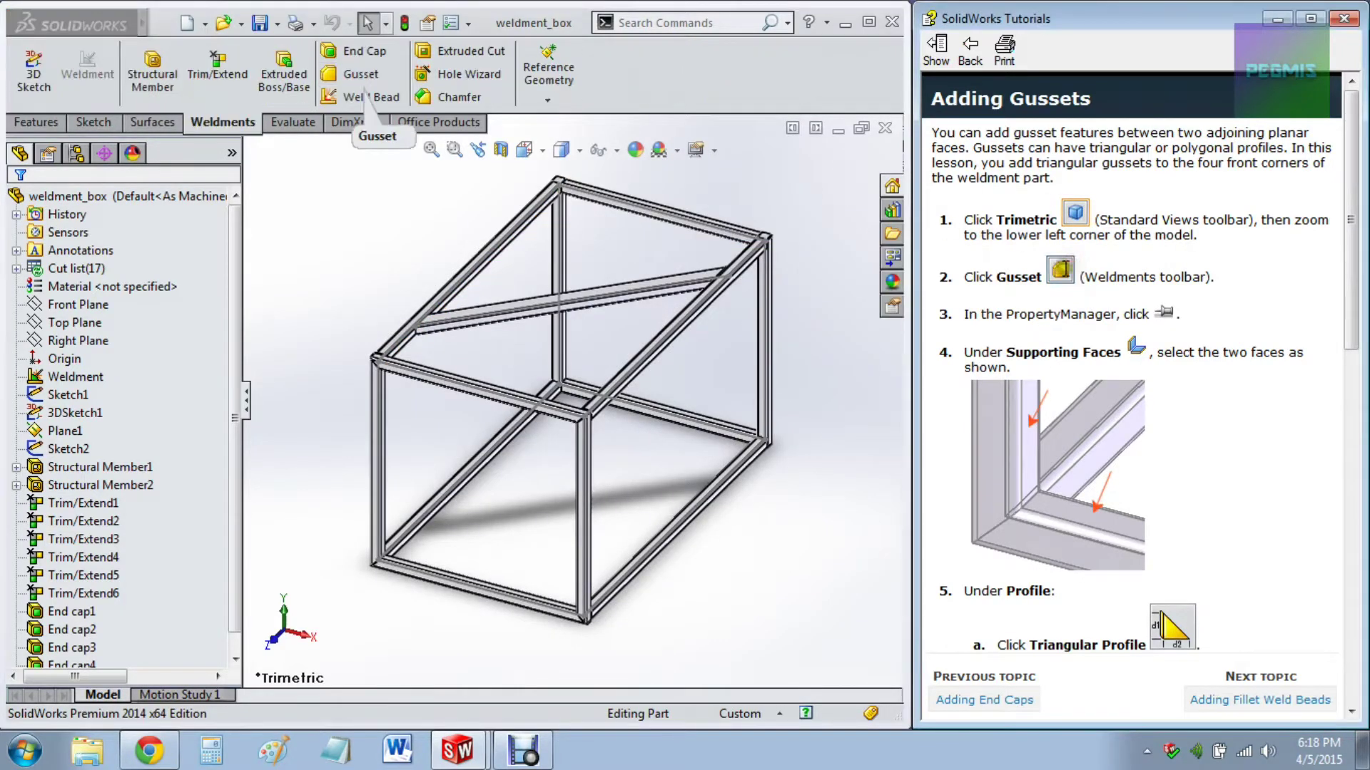
# Step: Start a Gusset feature and pin its PropertyManager open
pyautogui.click(361, 79)
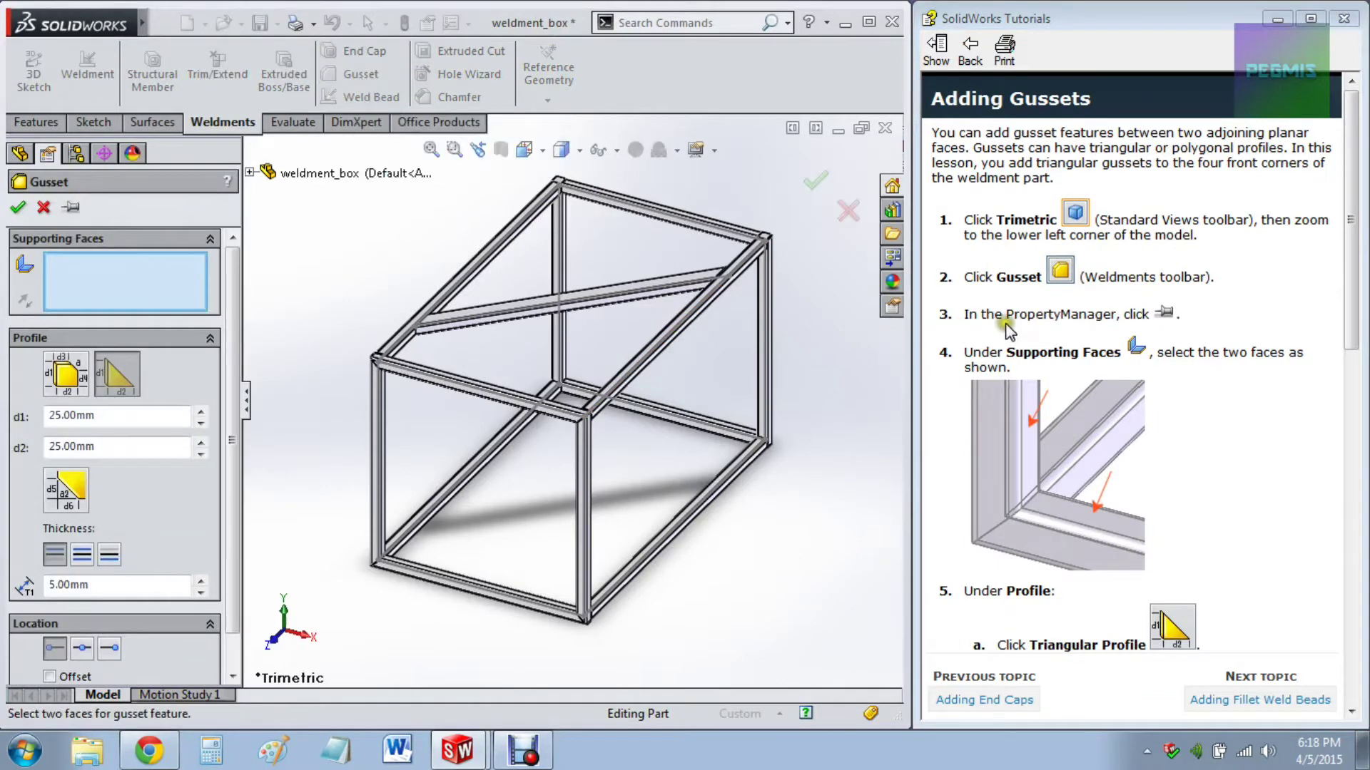
pyautogui.click(69, 209)
pyautogui.click(1044, 397)
pyautogui.scroll(-10, 328, 561)
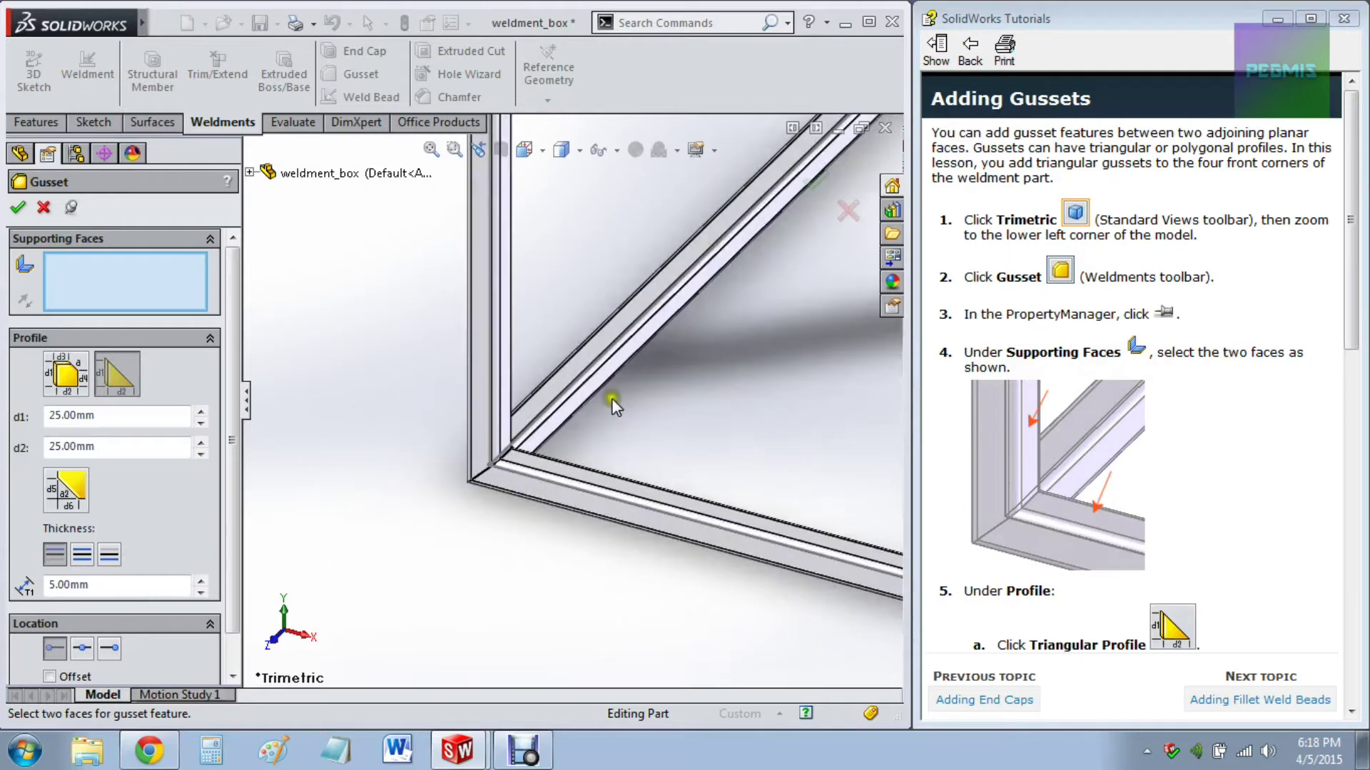
pyautogui.scroll(-5, 449, 385)
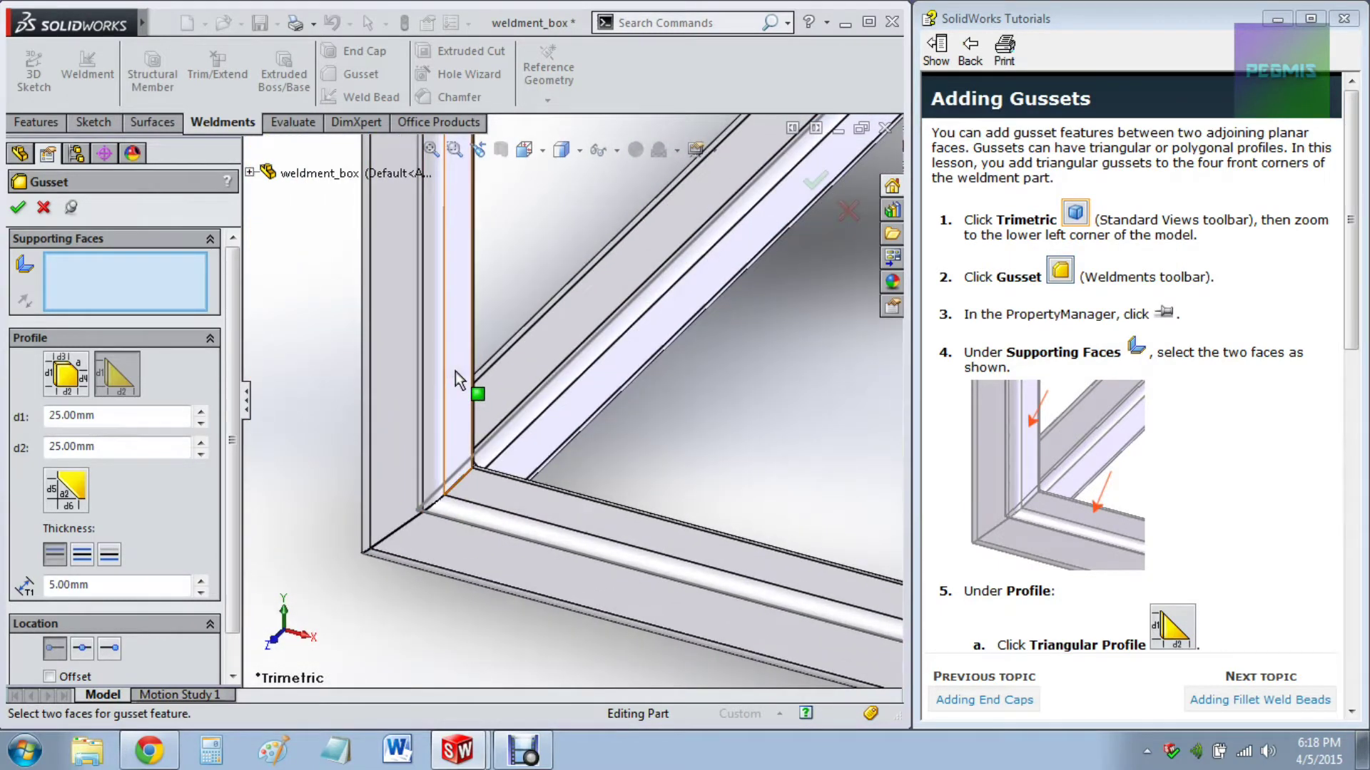
# Step: Support the gusset on the vertical and bottom member faces at Mid Point, and confirm it
pyautogui.click(455, 371)
pyautogui.click(495, 486)
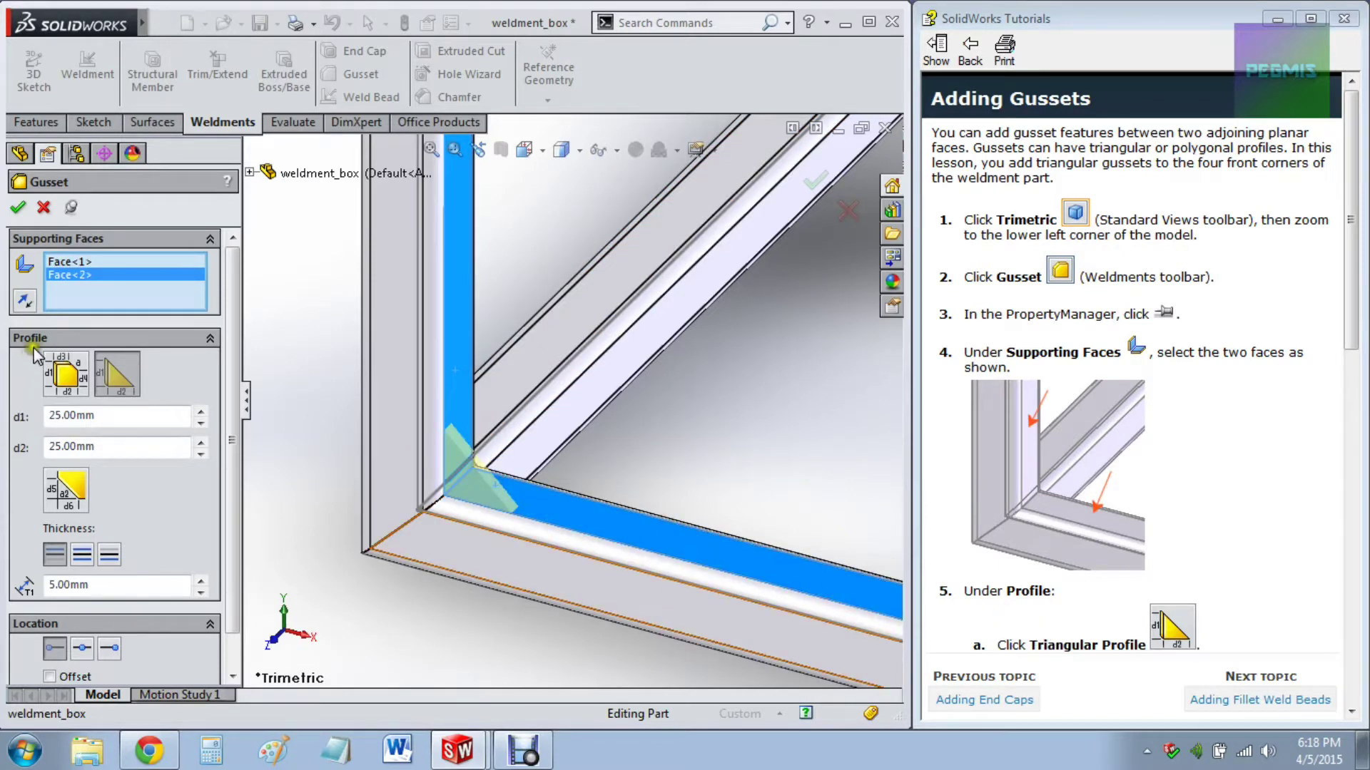
pyautogui.moveTo(1349, 281); pyautogui.dragTo(1316, 465)
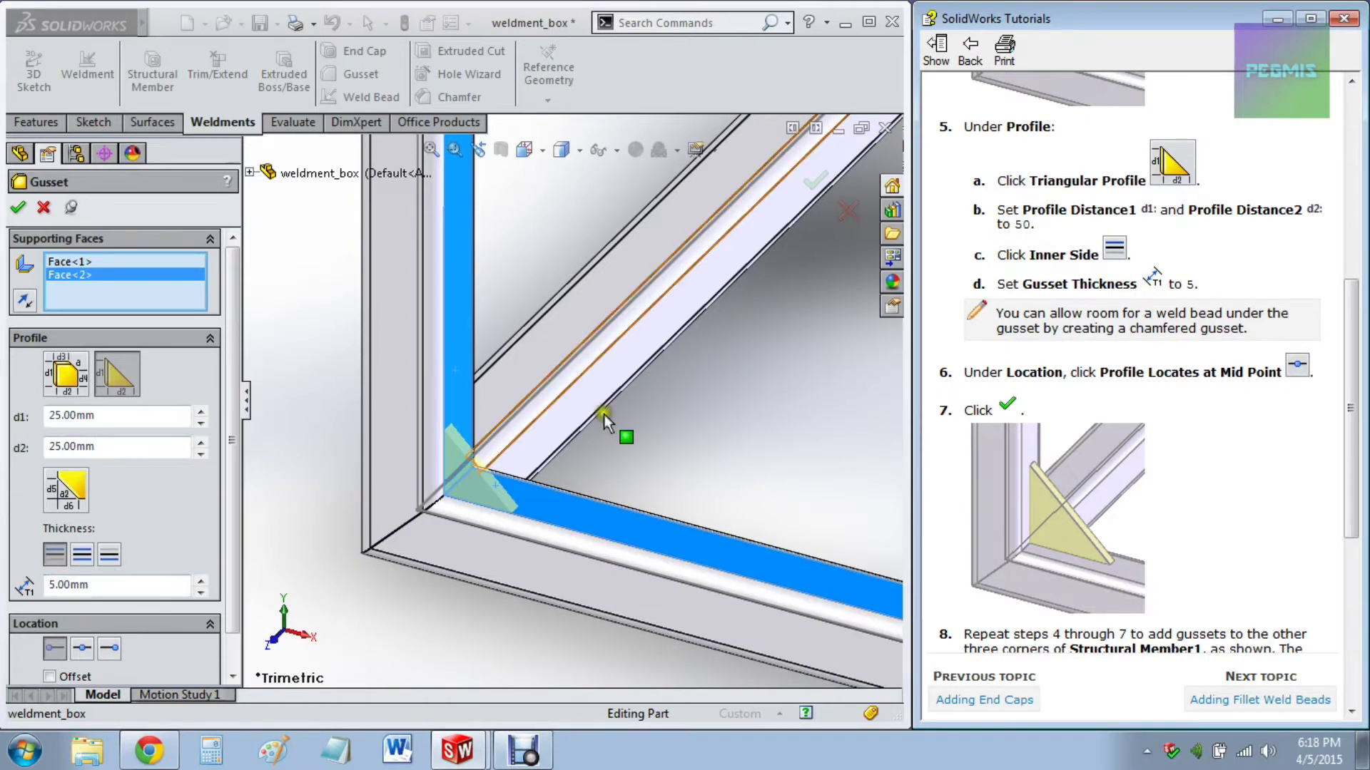
pyautogui.click(80, 648)
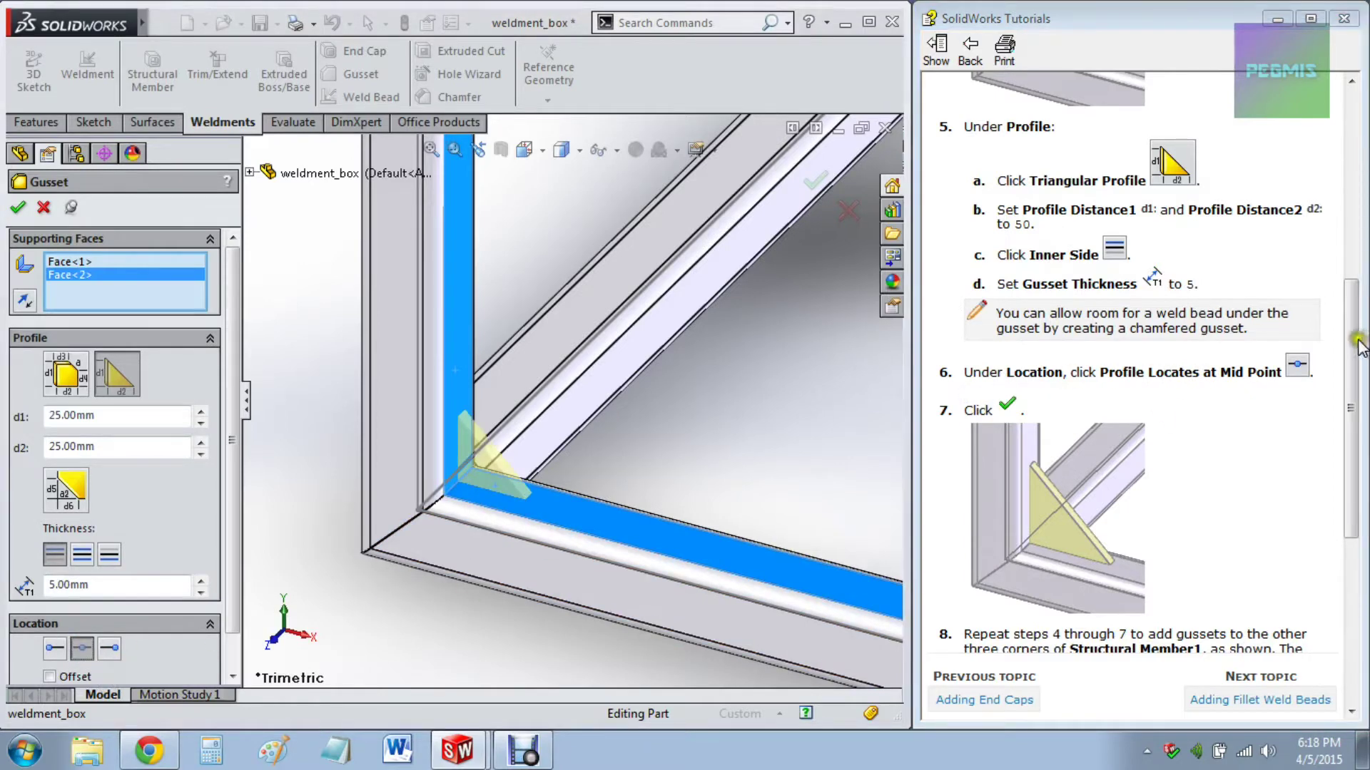
pyautogui.moveTo(1356, 346); pyautogui.dragTo(1348, 514)
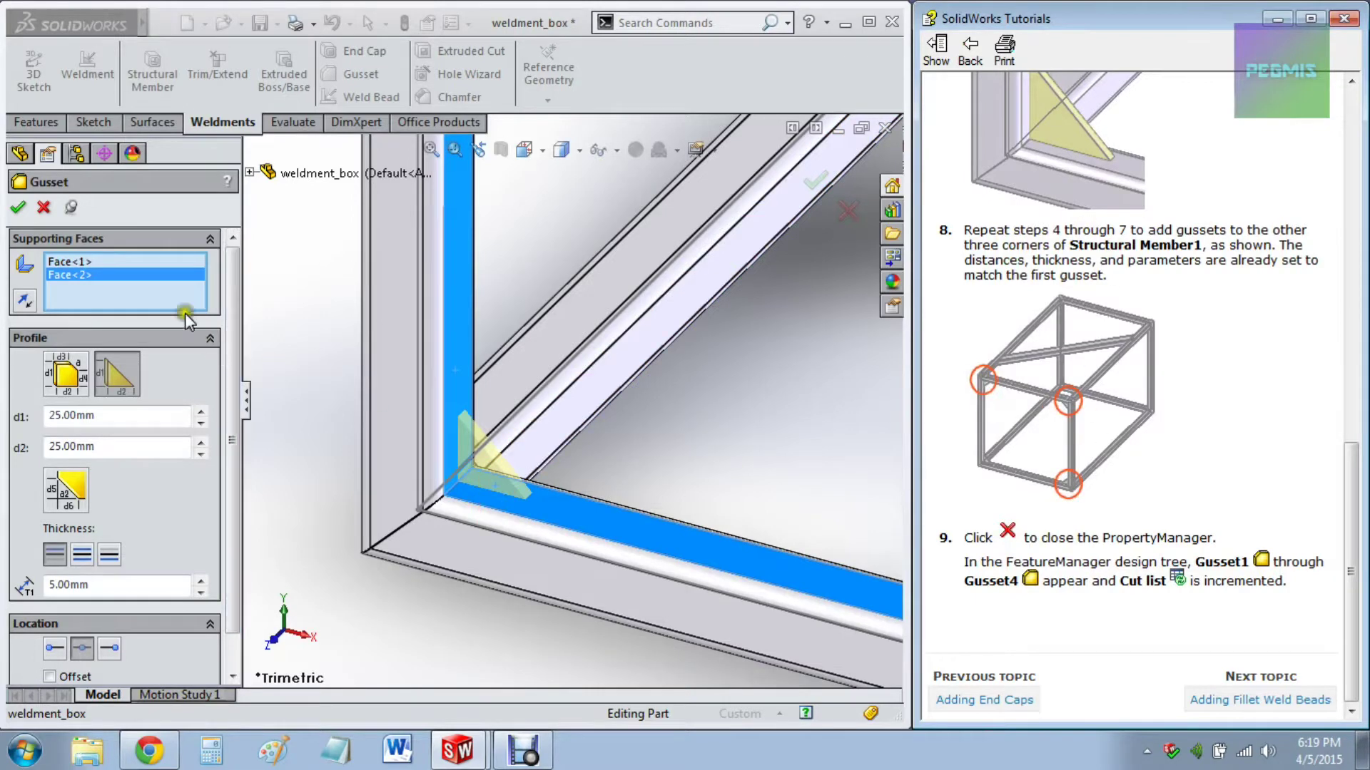
pyautogui.click(19, 207)
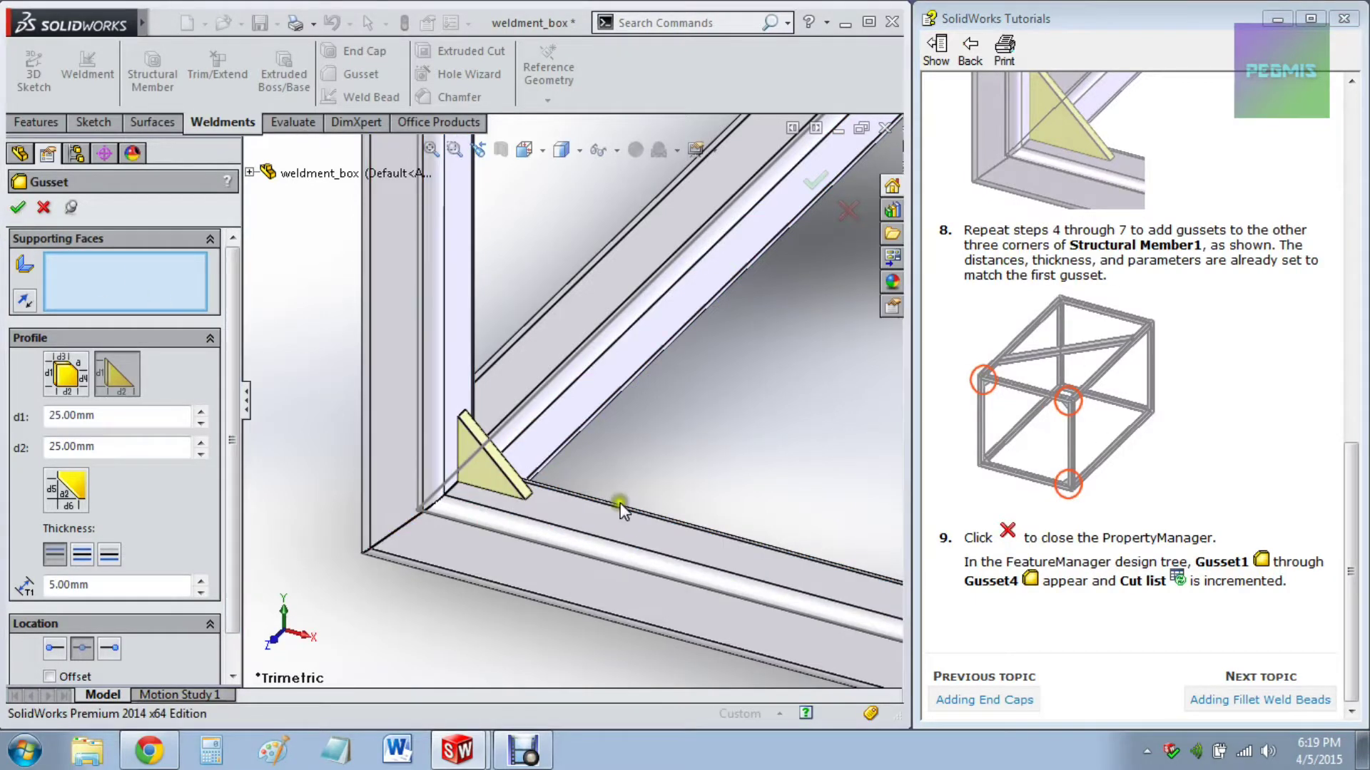
# Step: Add the second gusset between the top and vertical member faces at the next corner
pyautogui.scroll(3, 549, 467)
pyautogui.scroll(3, 622, 210)
pyautogui.scroll(-6, 529, 268)
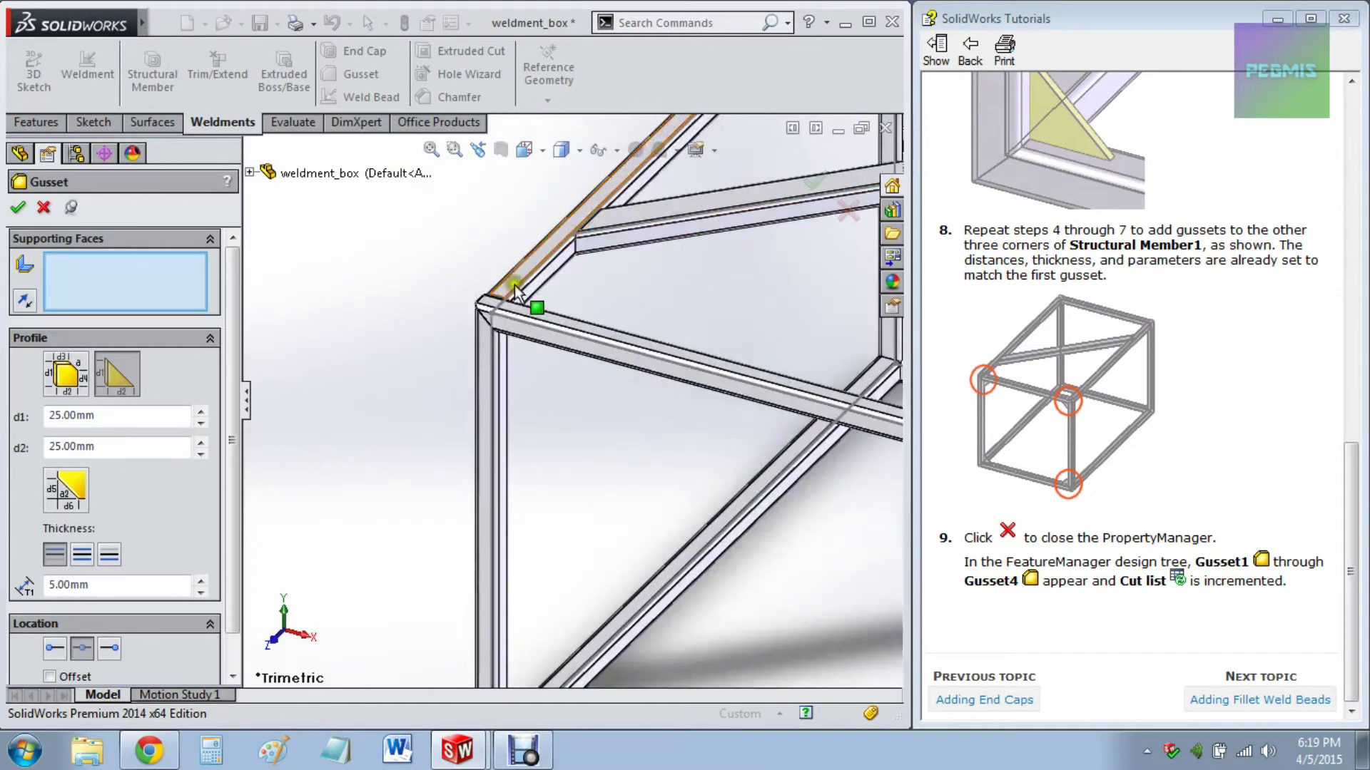
pyautogui.moveTo(608, 452); pyautogui.dragTo(586, 316, button='middle')
pyautogui.click(586, 316)
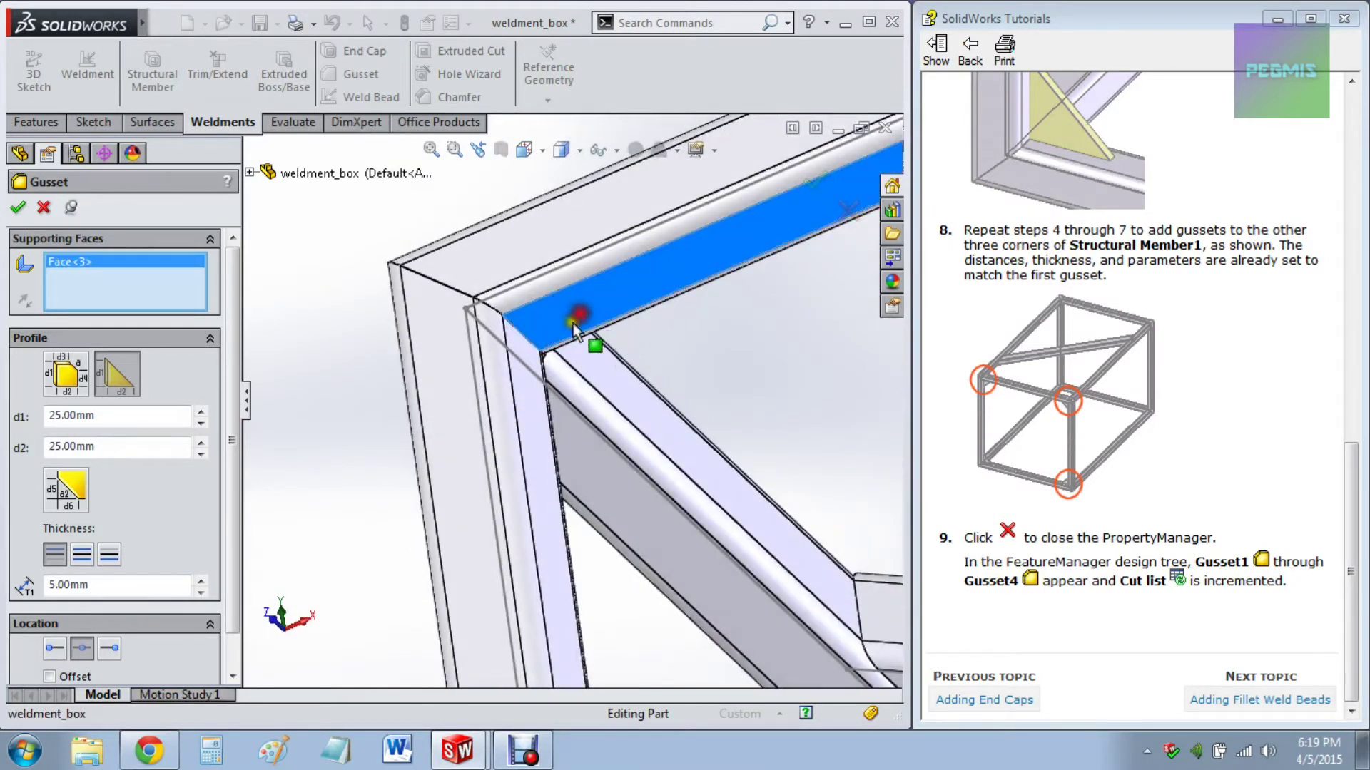
pyautogui.click(532, 382)
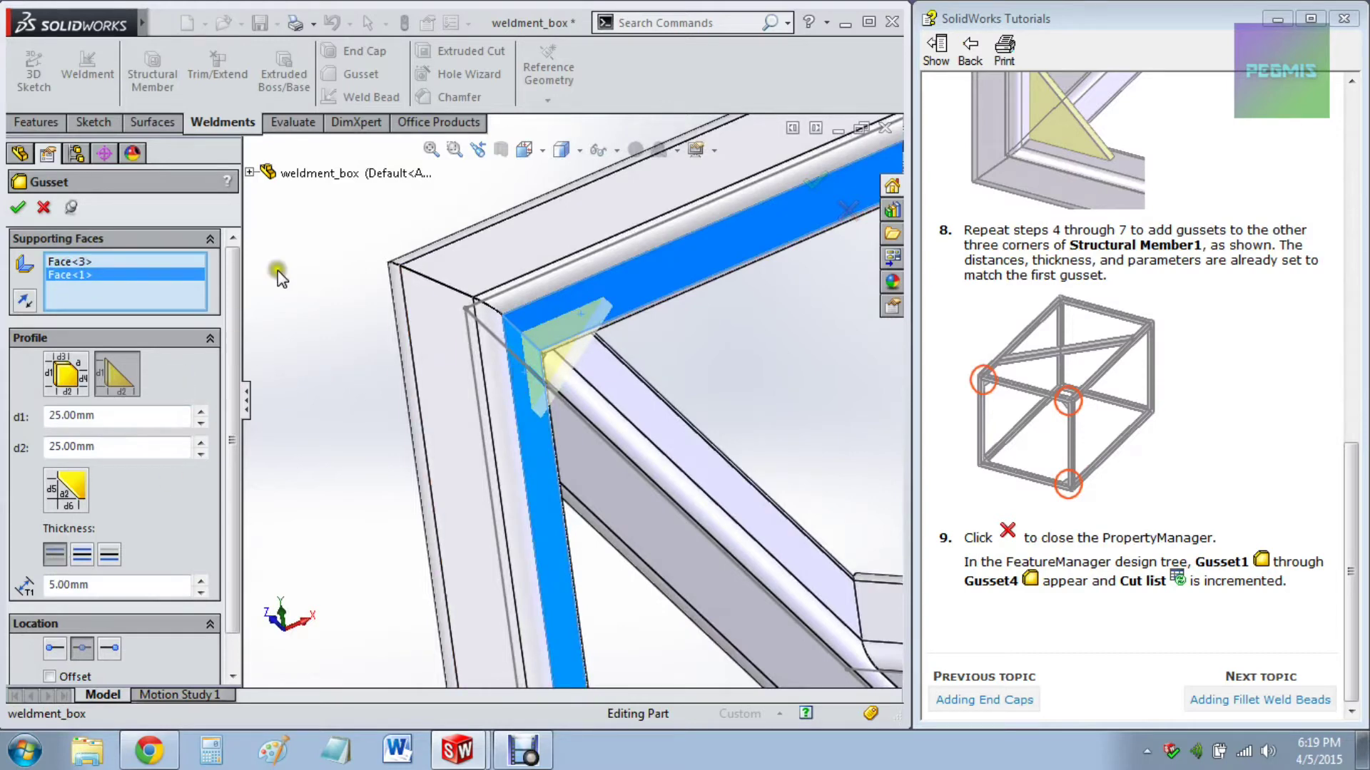
pyautogui.moveTo(237, 392); pyautogui.dragTo(237, 428)
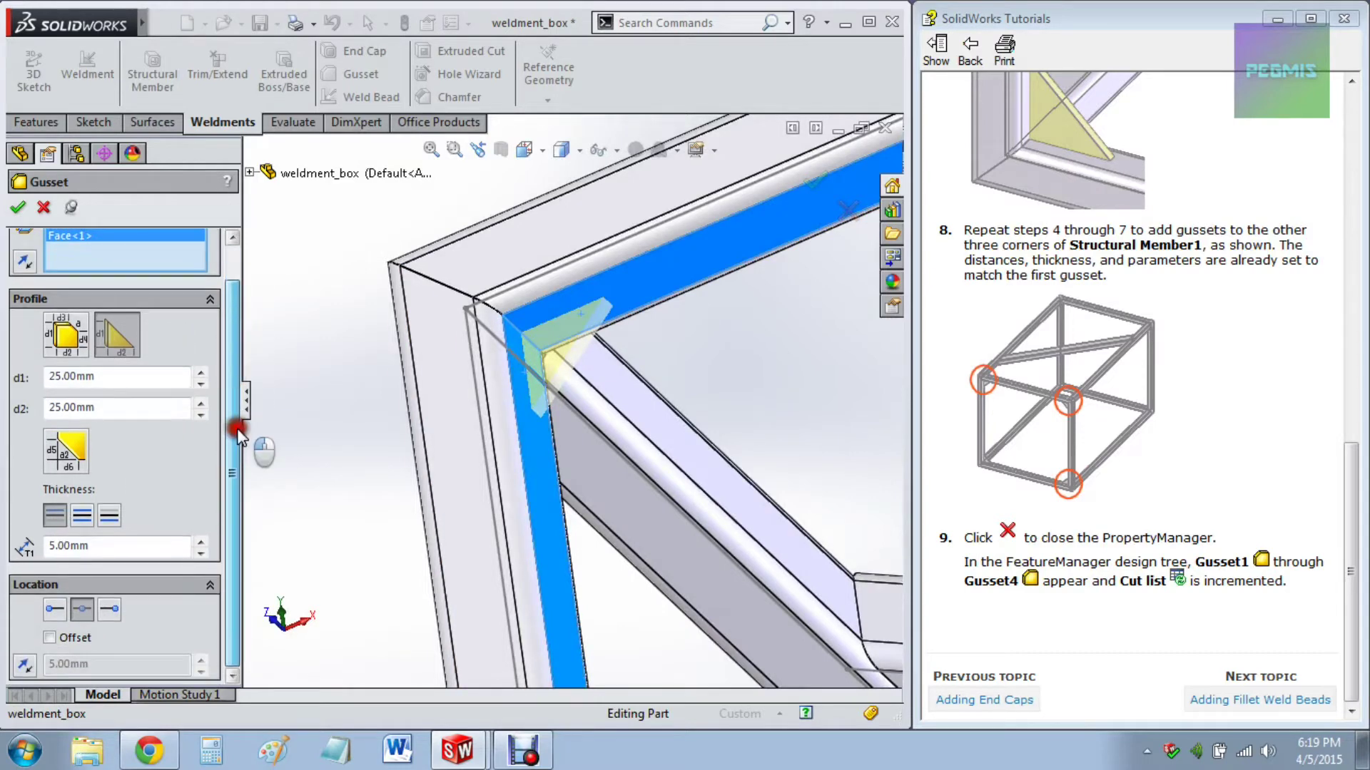
pyautogui.click(18, 211)
# Step: Add the third gusset between the top member face and the inner face at another corner
pyautogui.moveTo(735, 414); pyautogui.dragTo(804, 397, button='middle')
pyautogui.scroll(3, 804, 397)
pyautogui.scroll(-5, 724, 331)
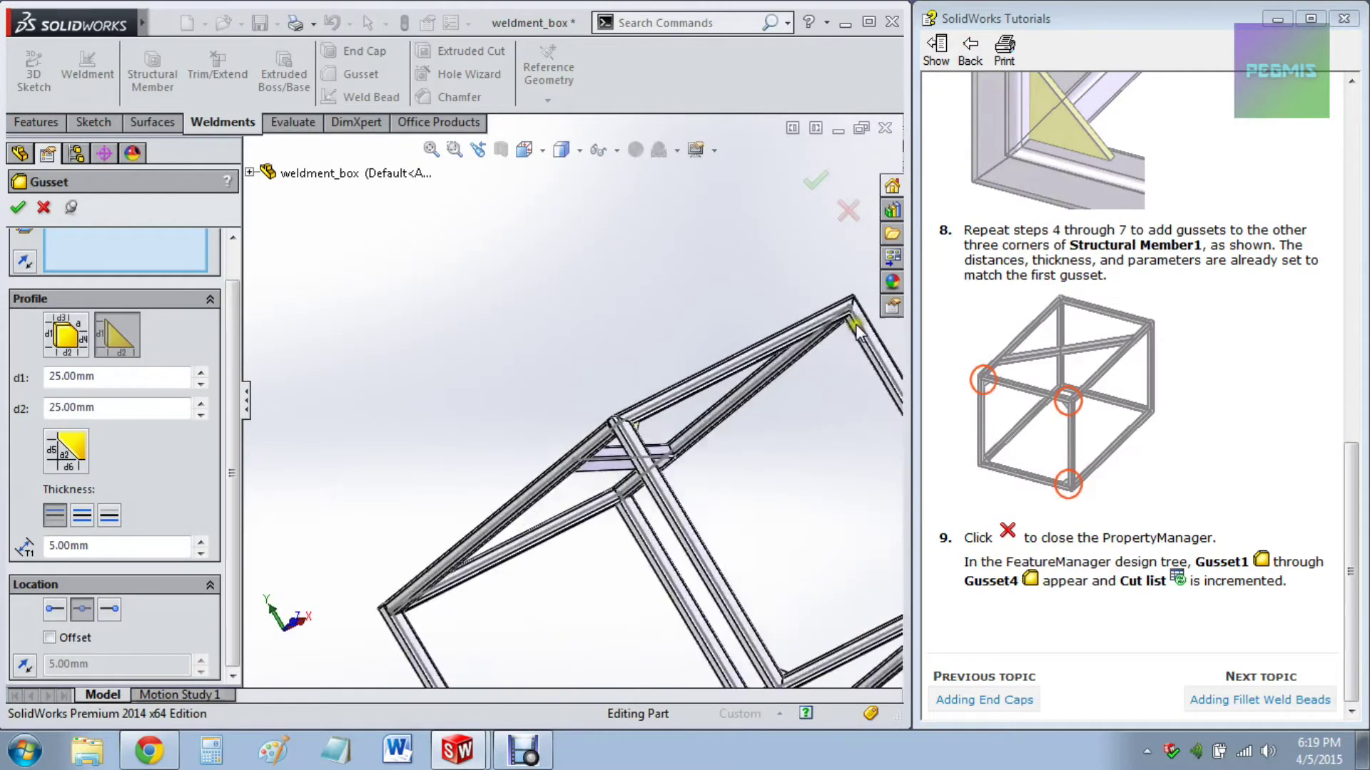
pyautogui.scroll(-2, 724, 331)
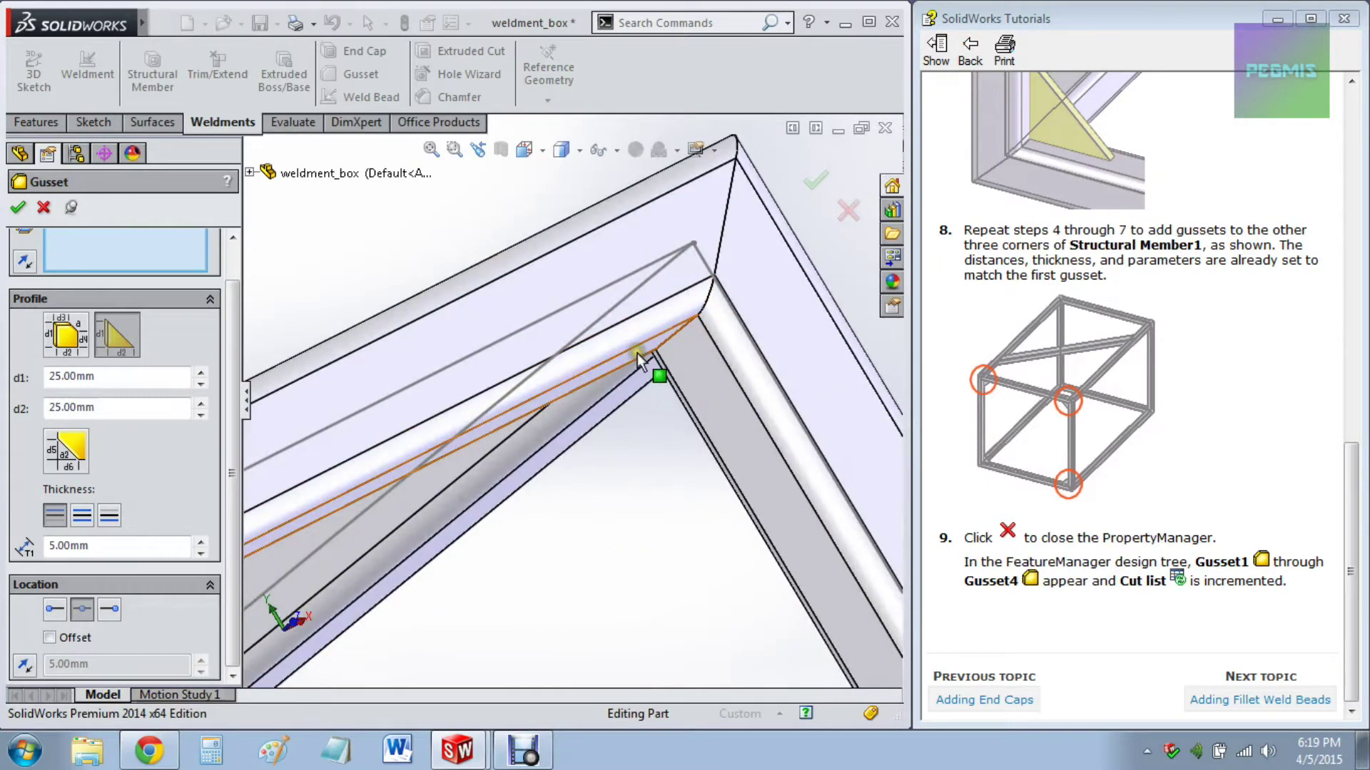
pyautogui.click(636, 351)
pyautogui.click(675, 375)
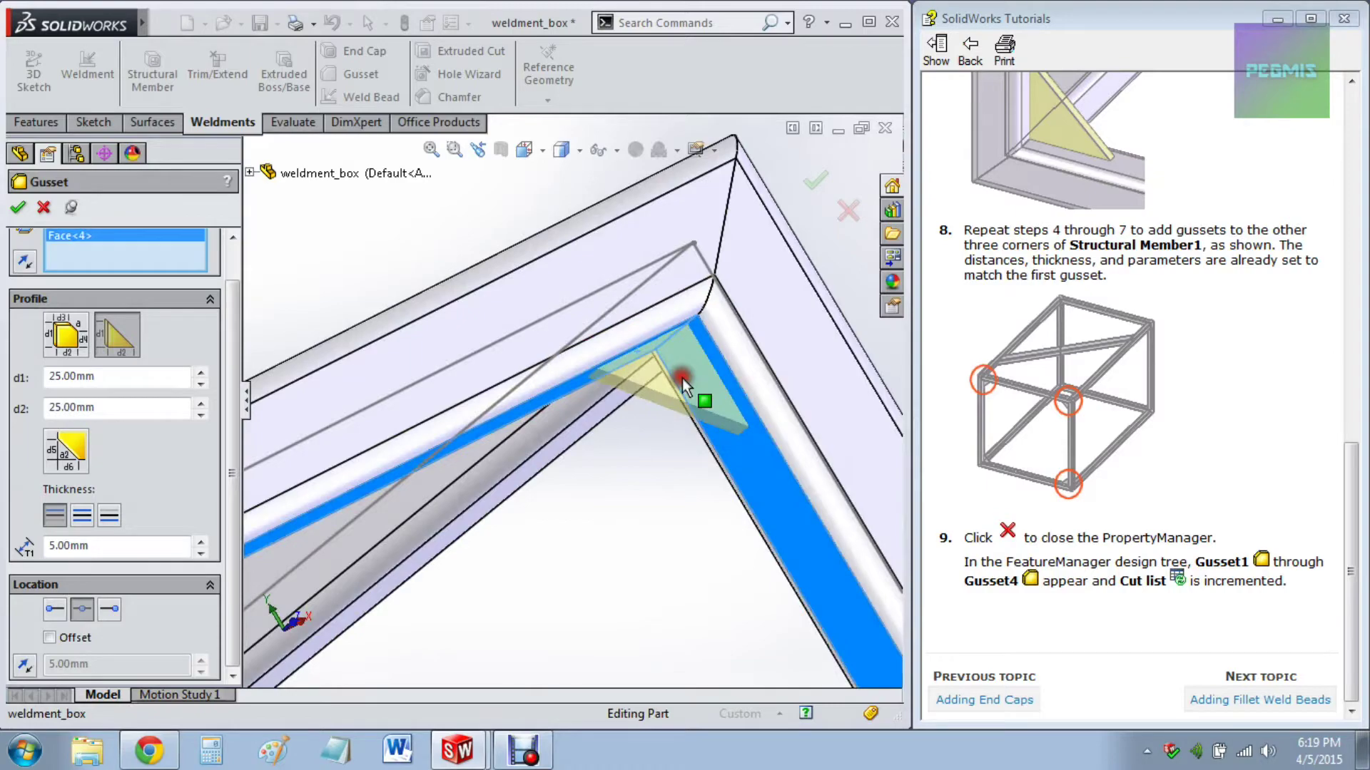
pyautogui.click(19, 209)
# Step: Add the fourth gusset at the last corner and close the Gusset PropertyManager
pyautogui.scroll(5, 651, 465)
pyautogui.moveTo(652, 465); pyautogui.dragTo(706, 535, button='middle')
pyautogui.scroll(-6, 685, 587)
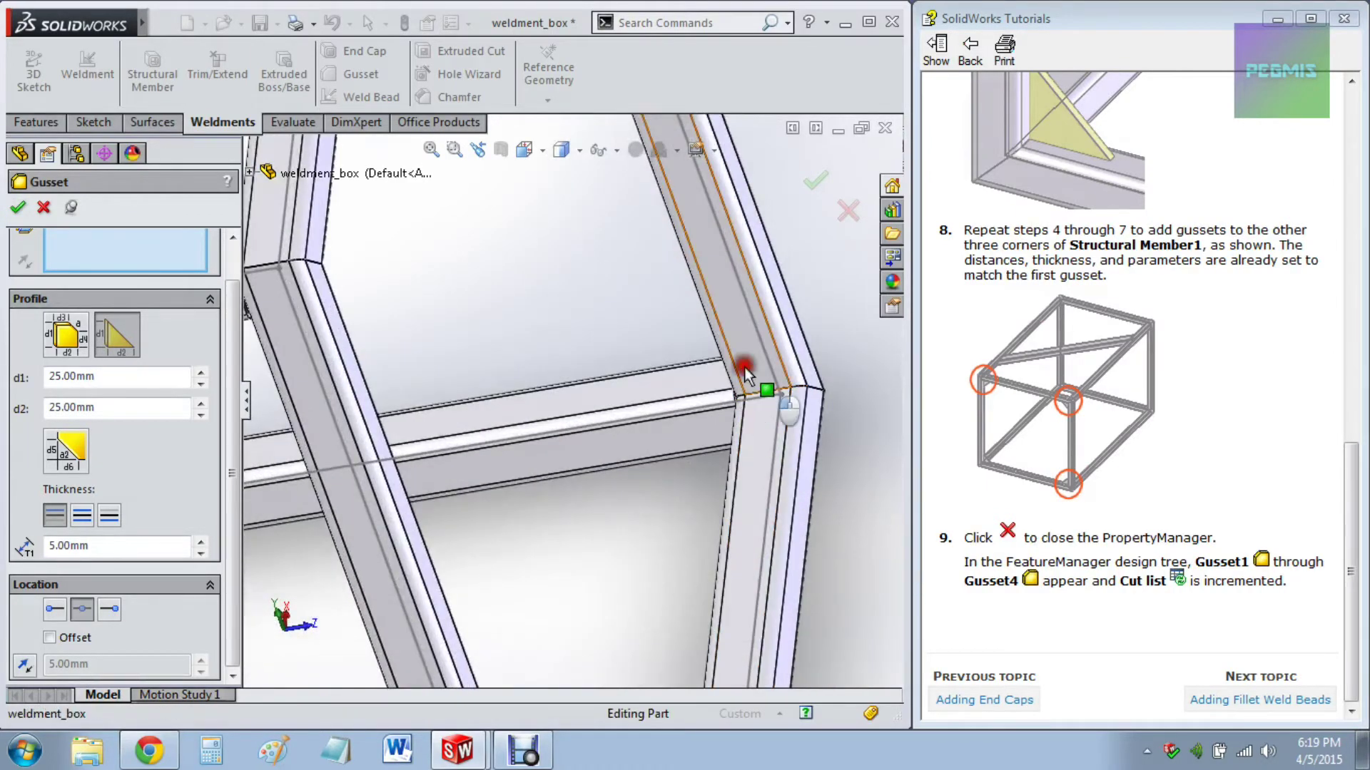
pyautogui.click(744, 371)
pyautogui.click(752, 413)
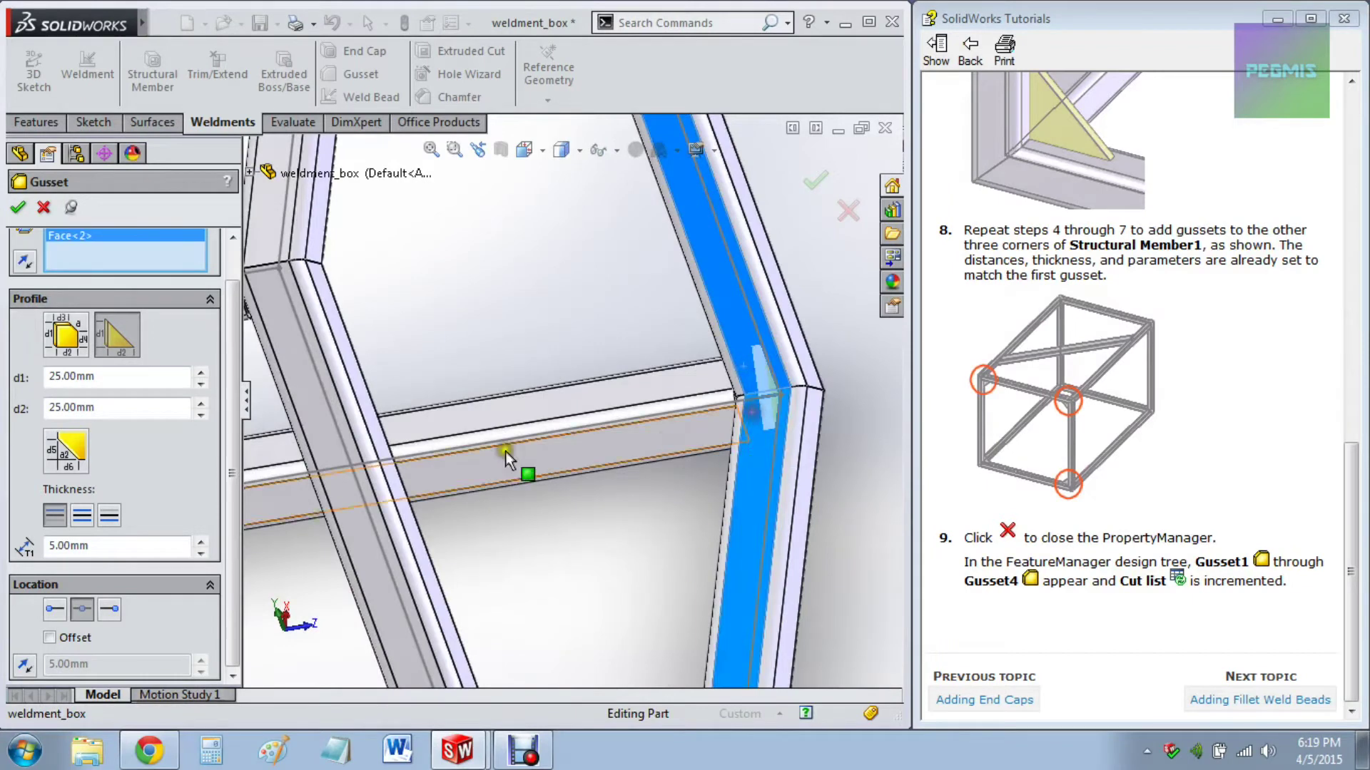
pyautogui.click(19, 209)
pyautogui.click(43, 207)
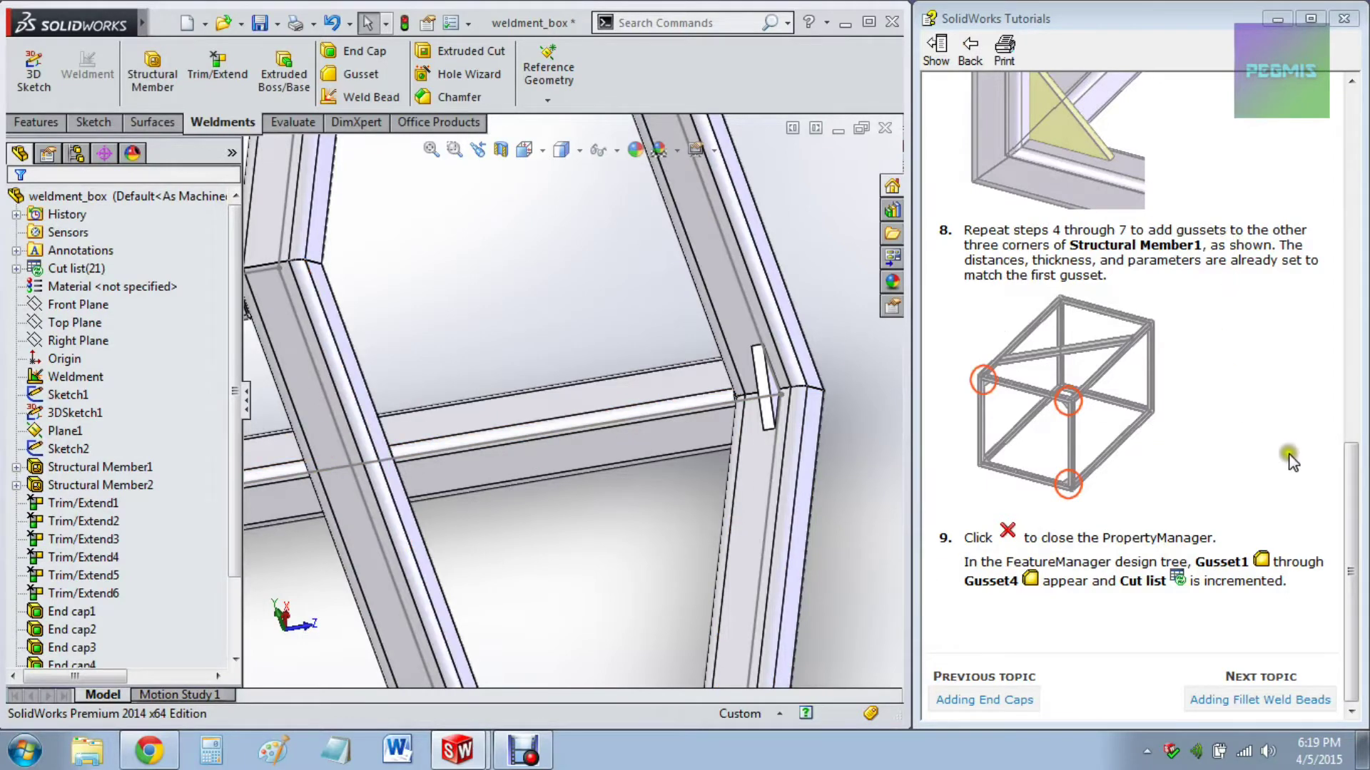
# Step: Show the whole frame in the Trimetric view
pyautogui.moveTo(1355, 492); pyautogui.dragTo(1355, 139)
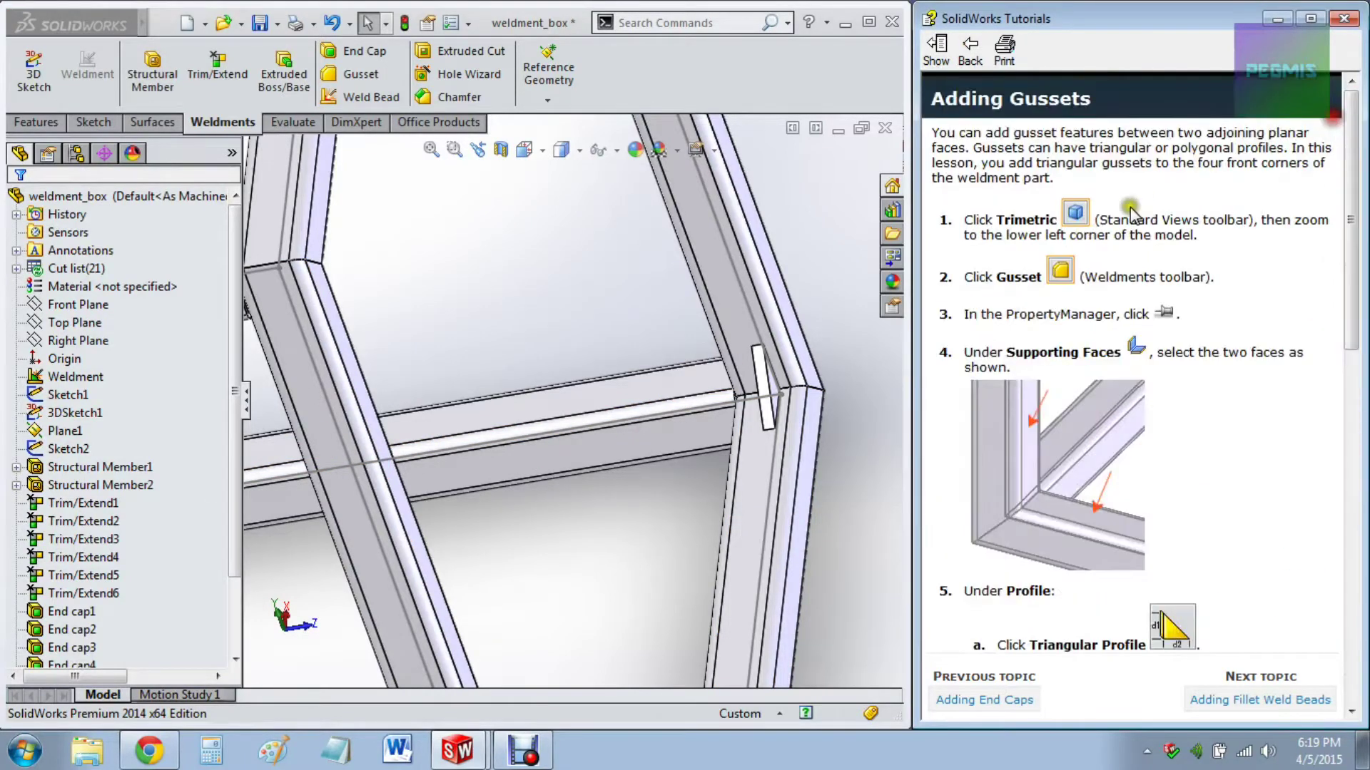
pyautogui.click(1075, 213)
pyautogui.click(775, 220)
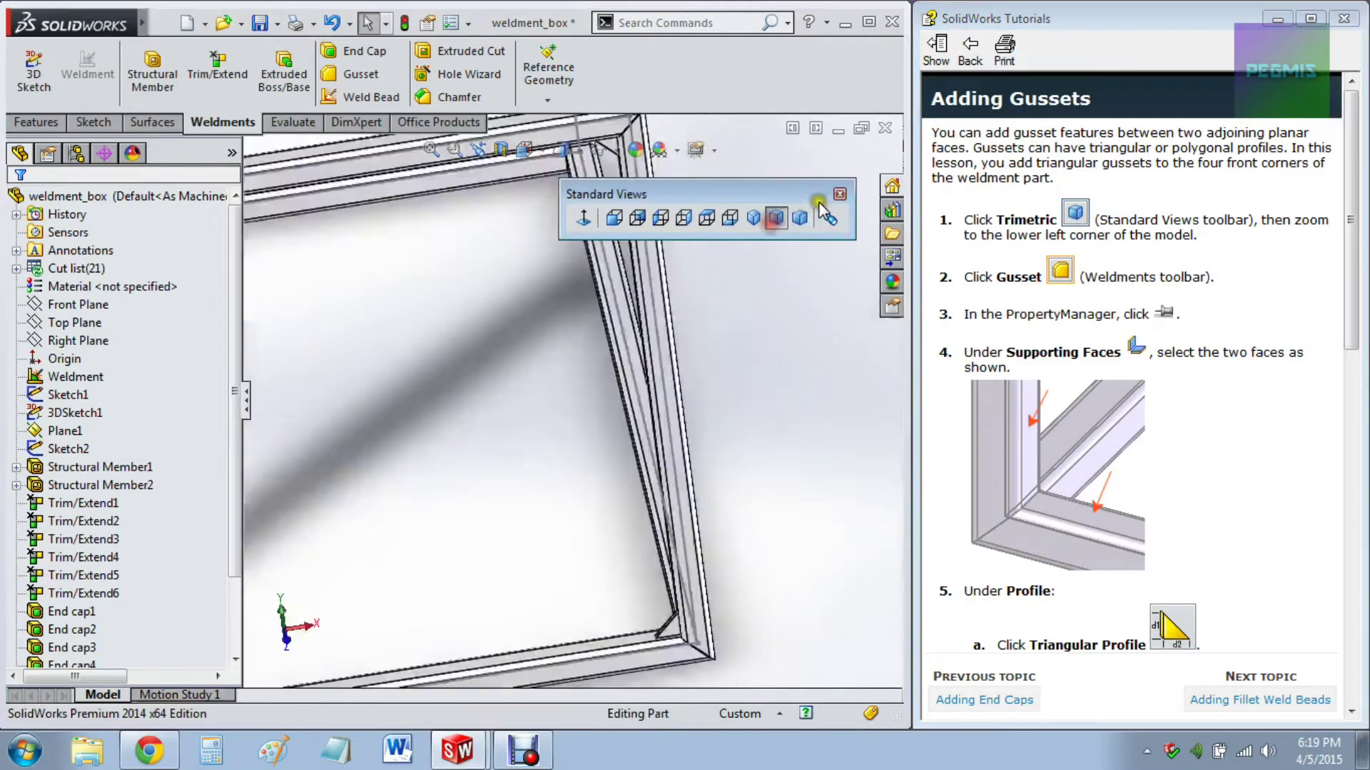
pyautogui.click(838, 194)
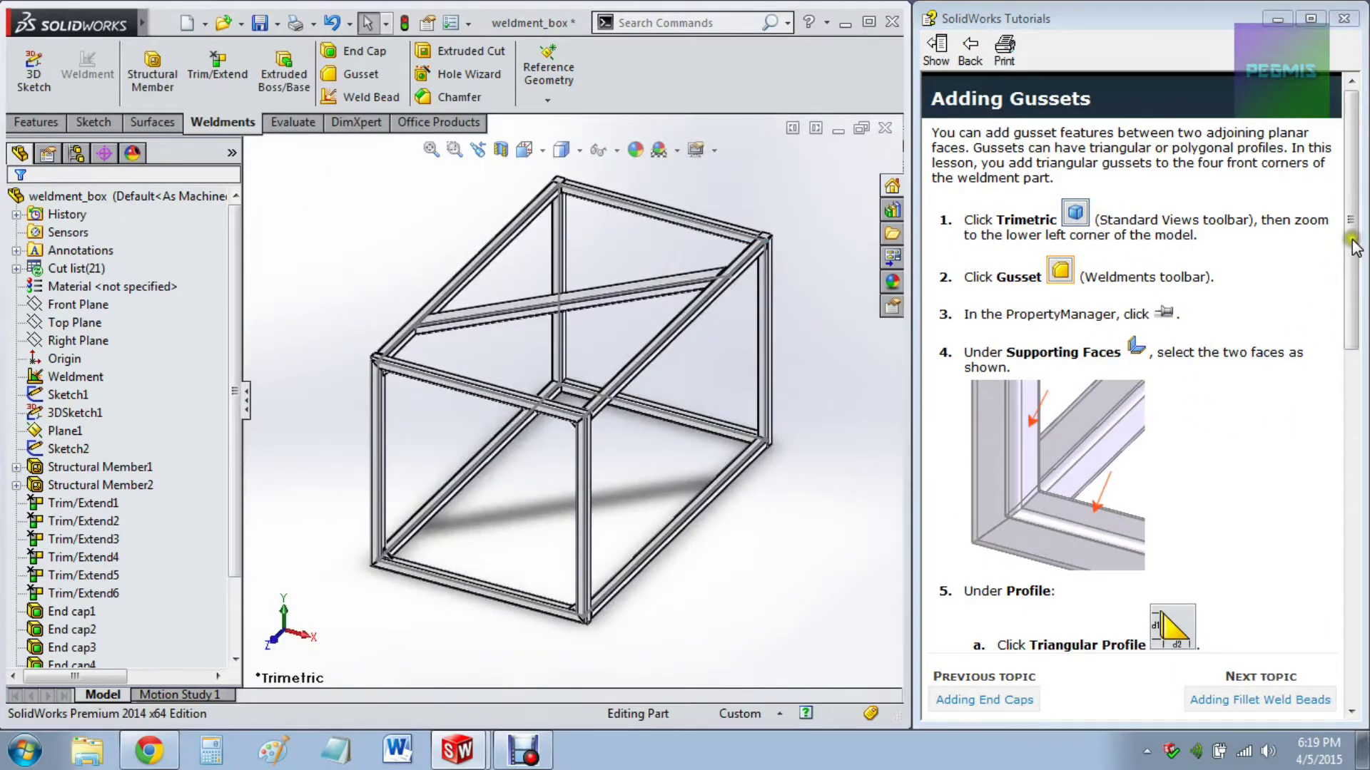
pyautogui.moveTo(1355, 246); pyautogui.dragTo(1239, 582)
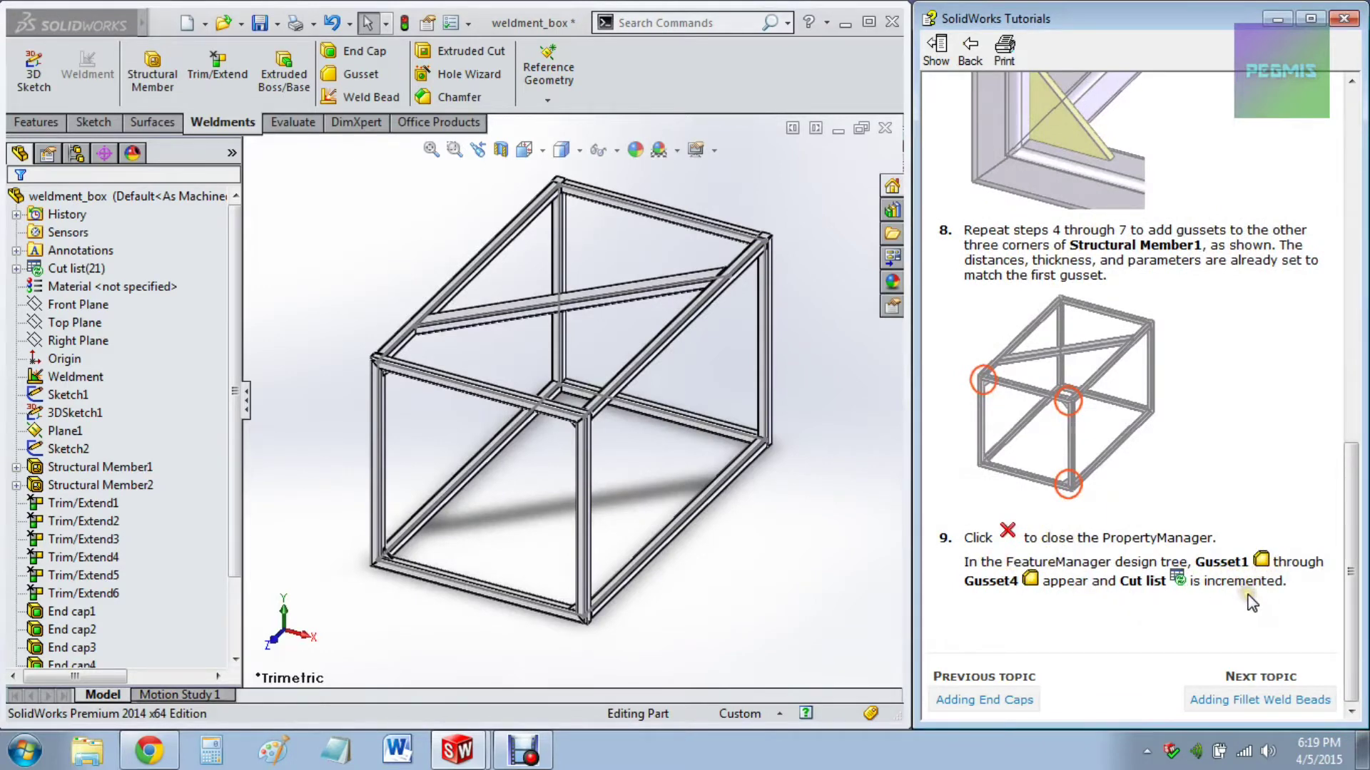
# Step: Select End cap4 and the gussets in the tree to check them, then move to Adding Fillet Weld Beads
pyautogui.click(80, 375)
pyautogui.click(237, 432)
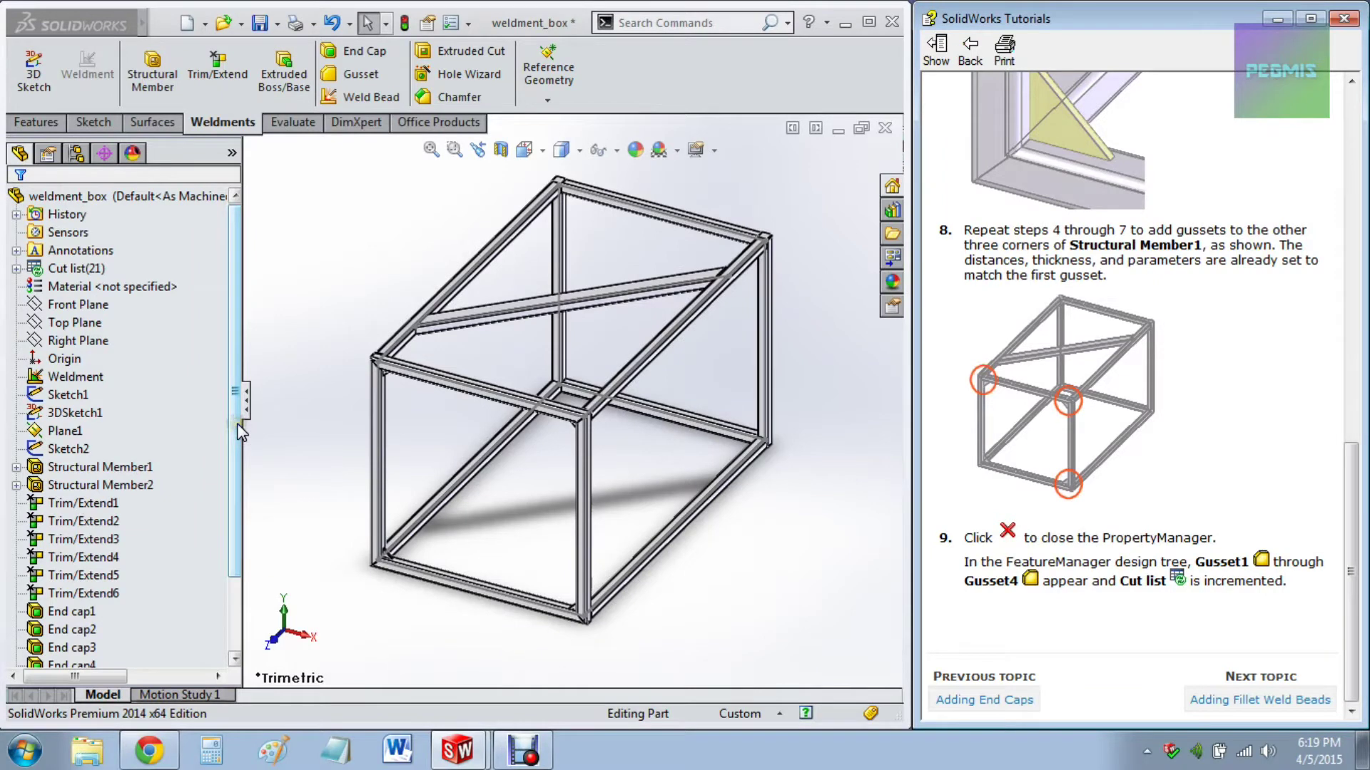
pyautogui.moveTo(239, 432); pyautogui.dragTo(221, 531)
pyautogui.click(92, 576)
pyautogui.click(80, 594)
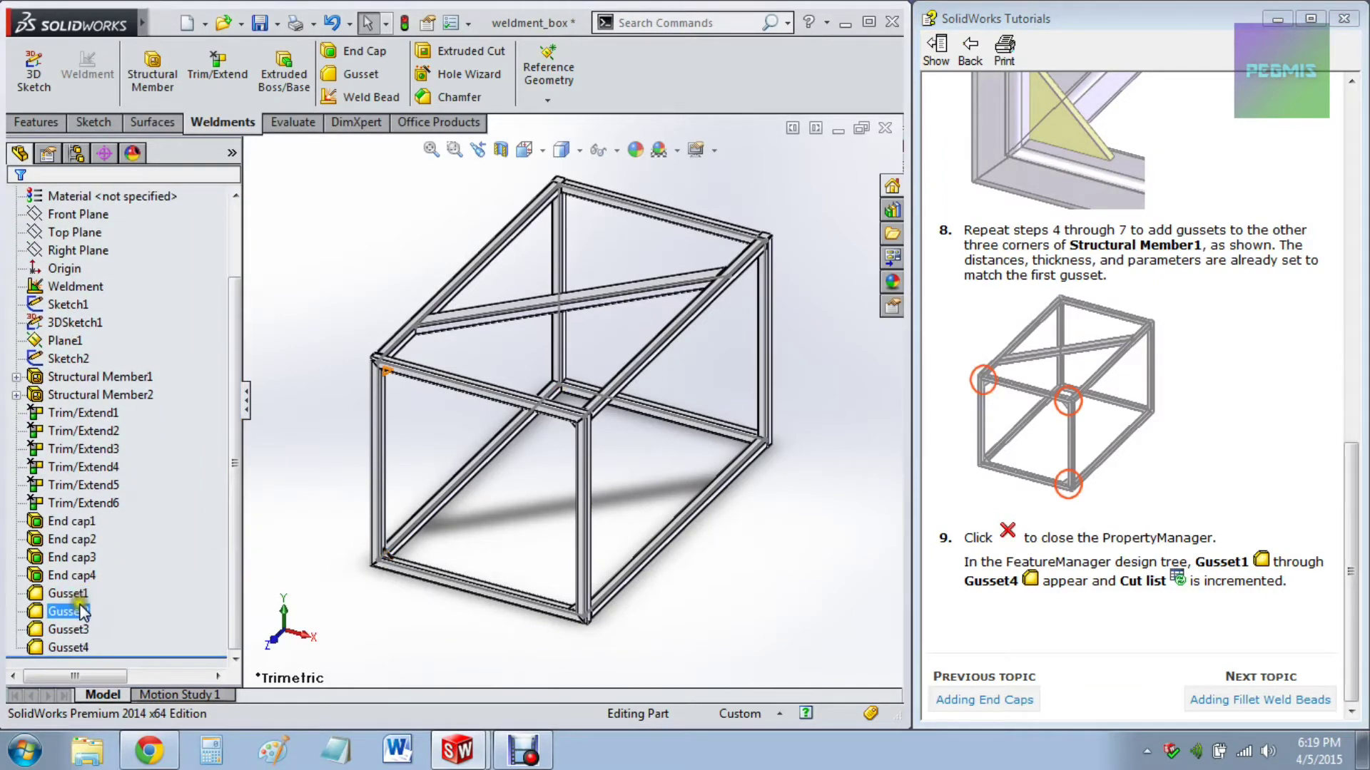
pyautogui.click(84, 629)
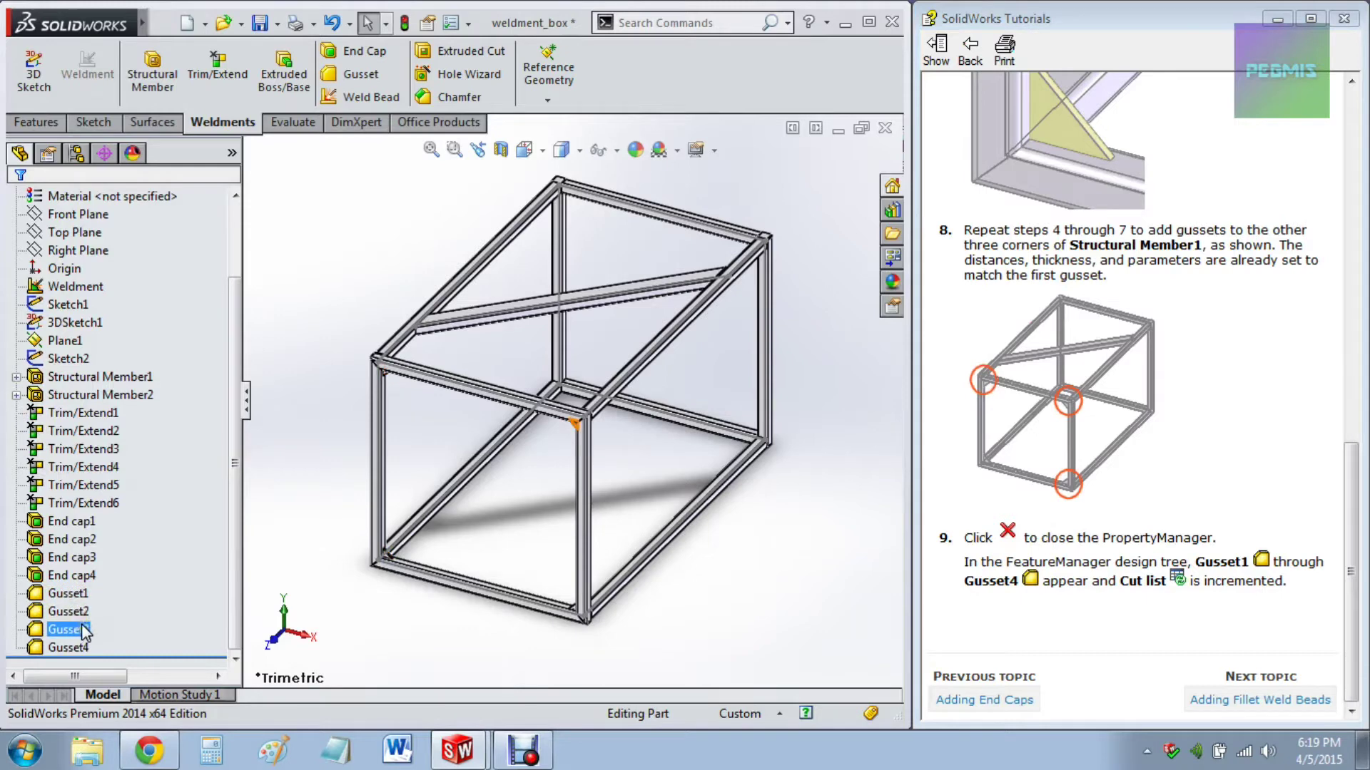
pyautogui.click(895, 617)
pyautogui.click(1224, 701)
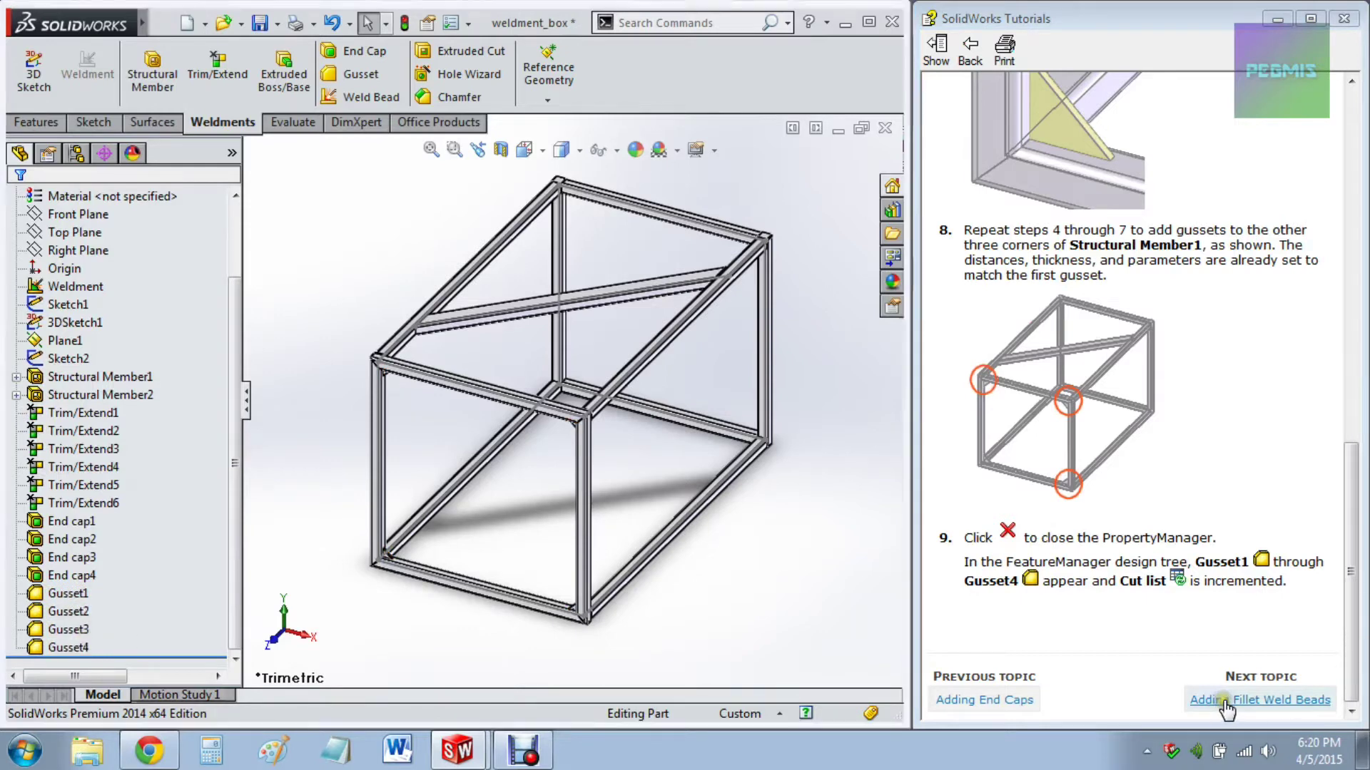
pyautogui.click(650, 678)
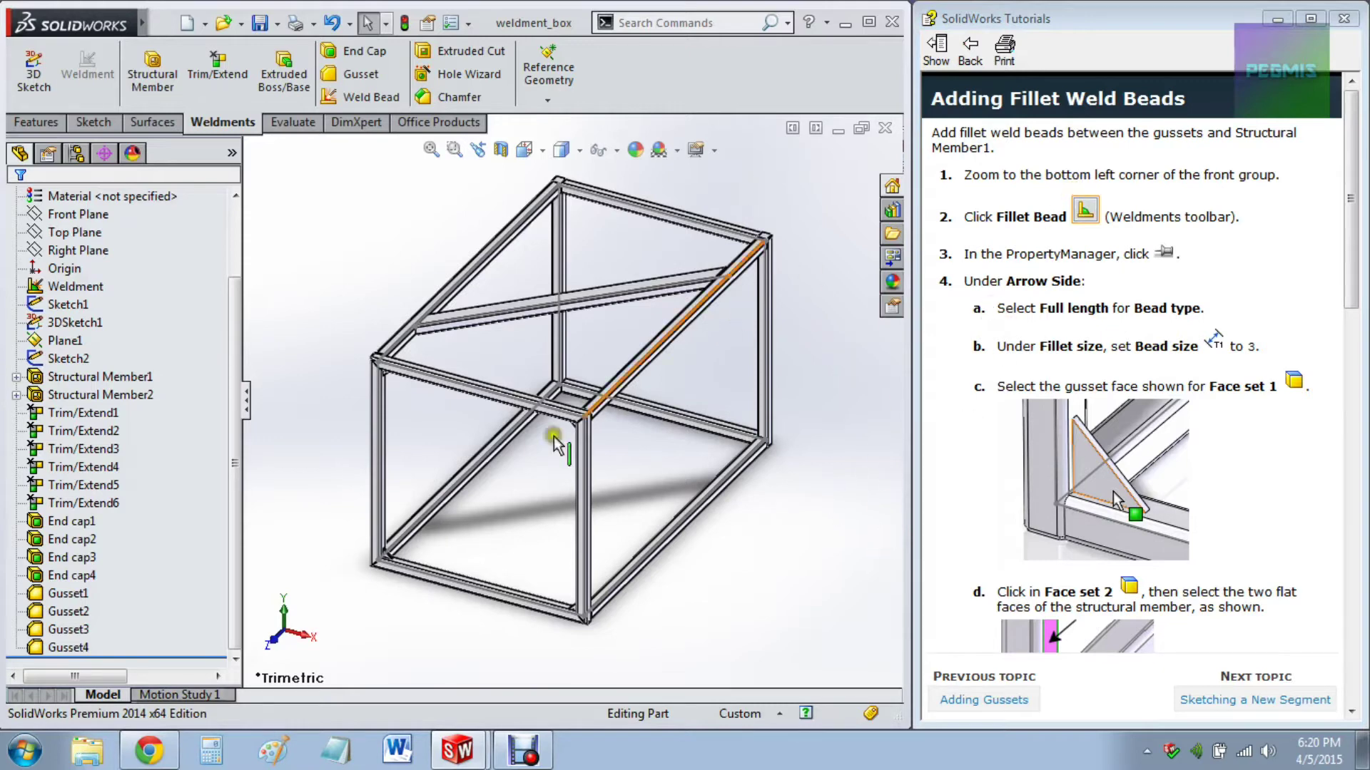
# Step: Zoom to the bottom-left gusset and start a Fillet Bead feature
pyautogui.scroll(-3, 375, 560)
pyautogui.scroll(-3, 446, 524)
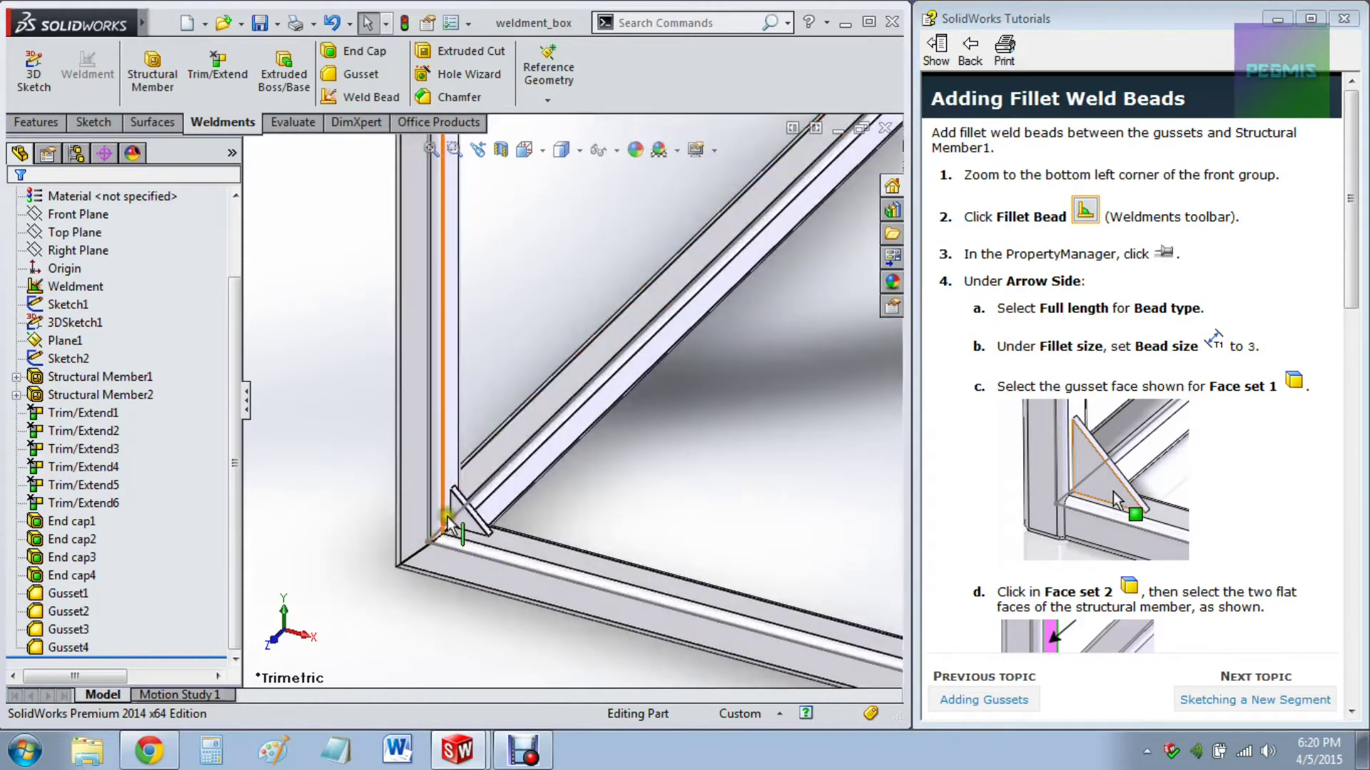
pyautogui.click(1084, 211)
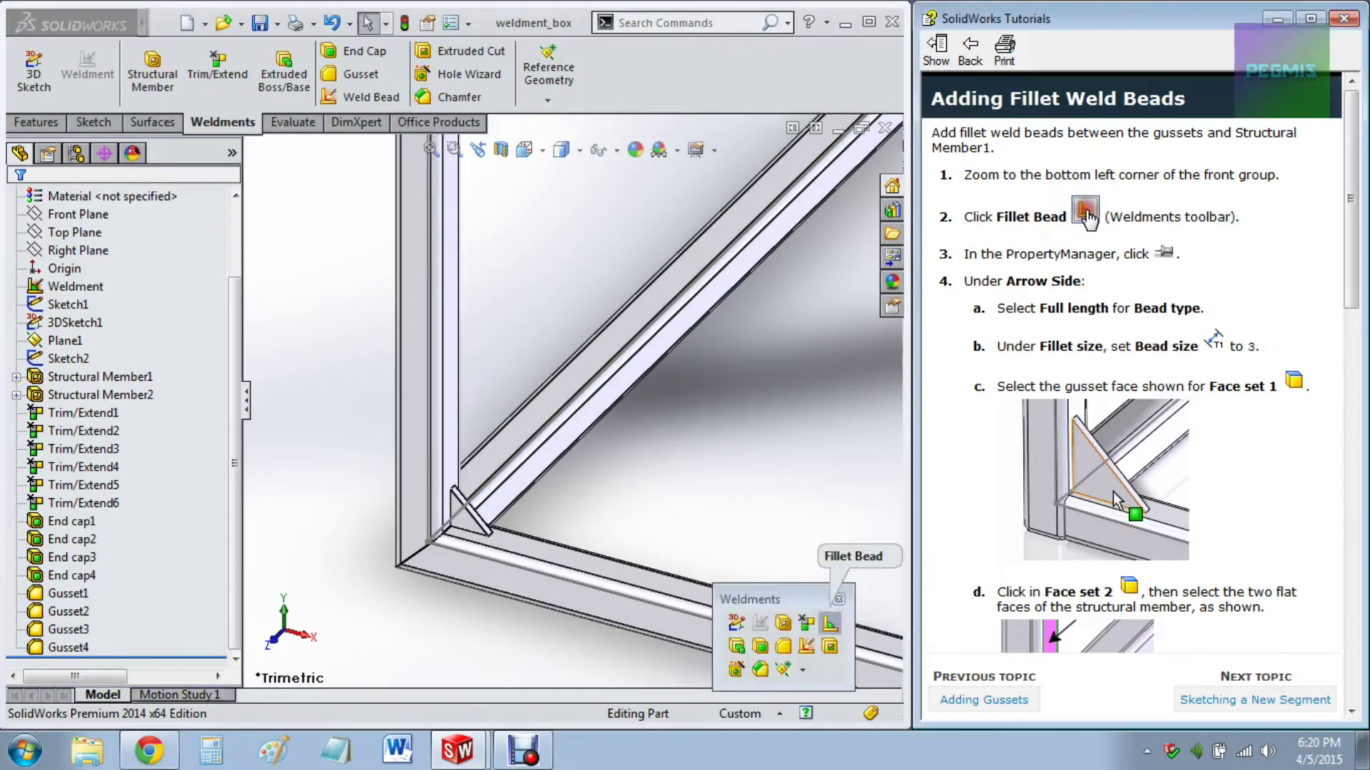
pyautogui.click(829, 624)
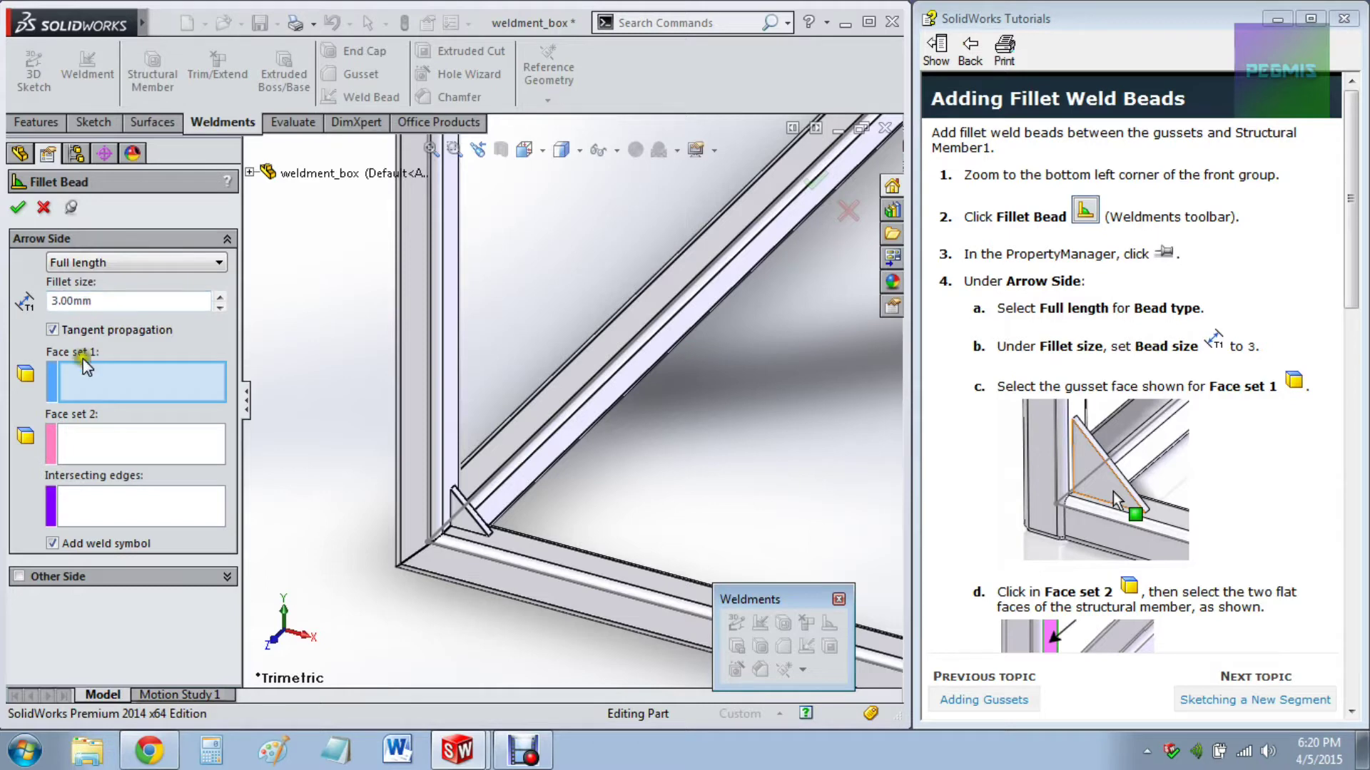
# Step: Set a full-length 3 mm bead: gusset face as Face set 1, vertical and bottom member faces as Face set 2
pyautogui.click(464, 524)
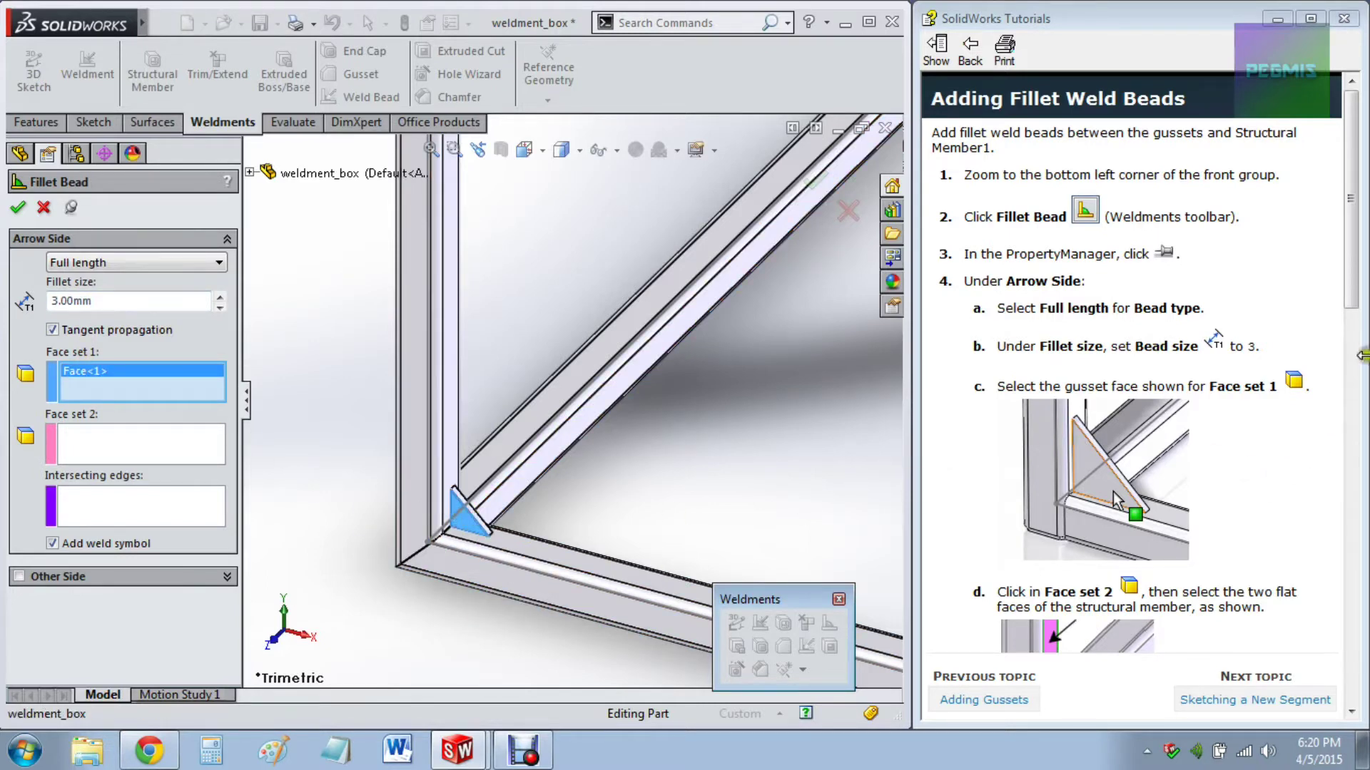
pyautogui.moveTo(1355, 298); pyautogui.dragTo(1355, 392)
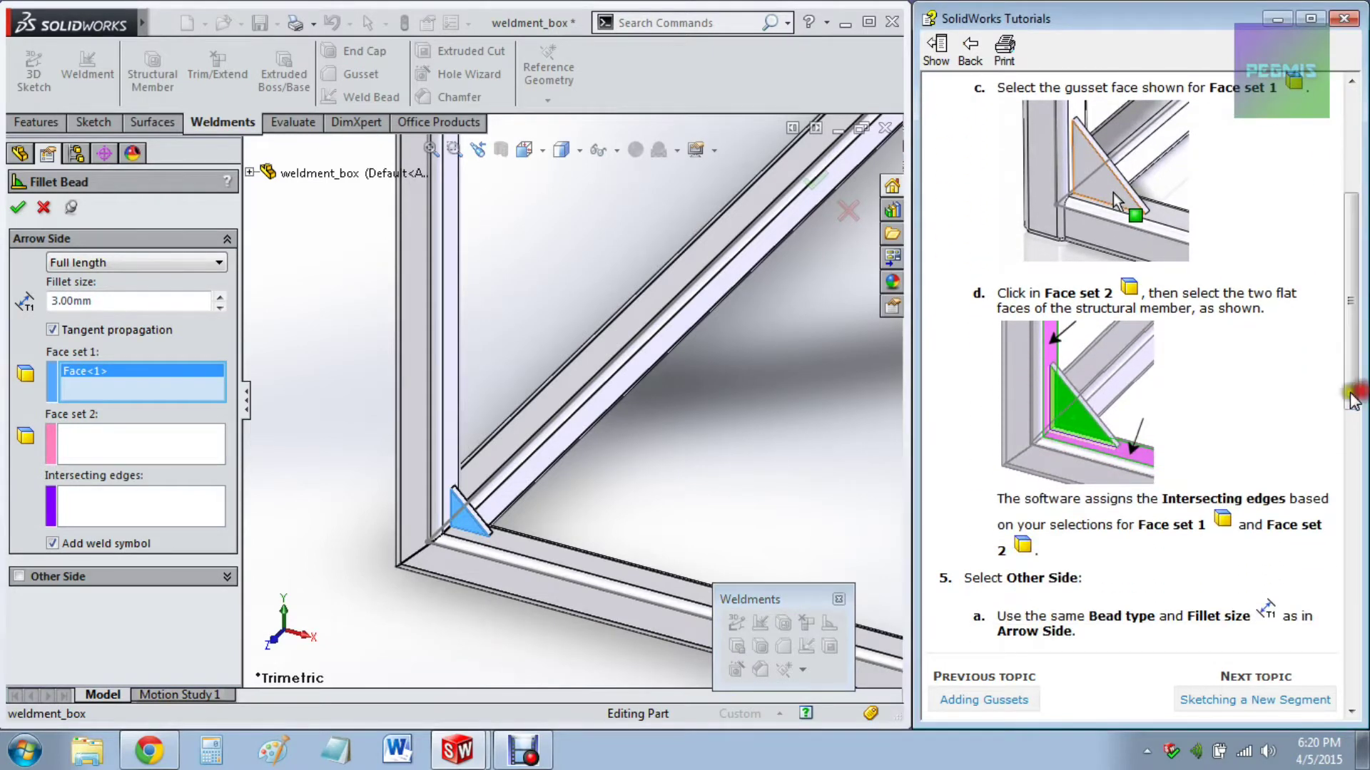
pyautogui.click(153, 445)
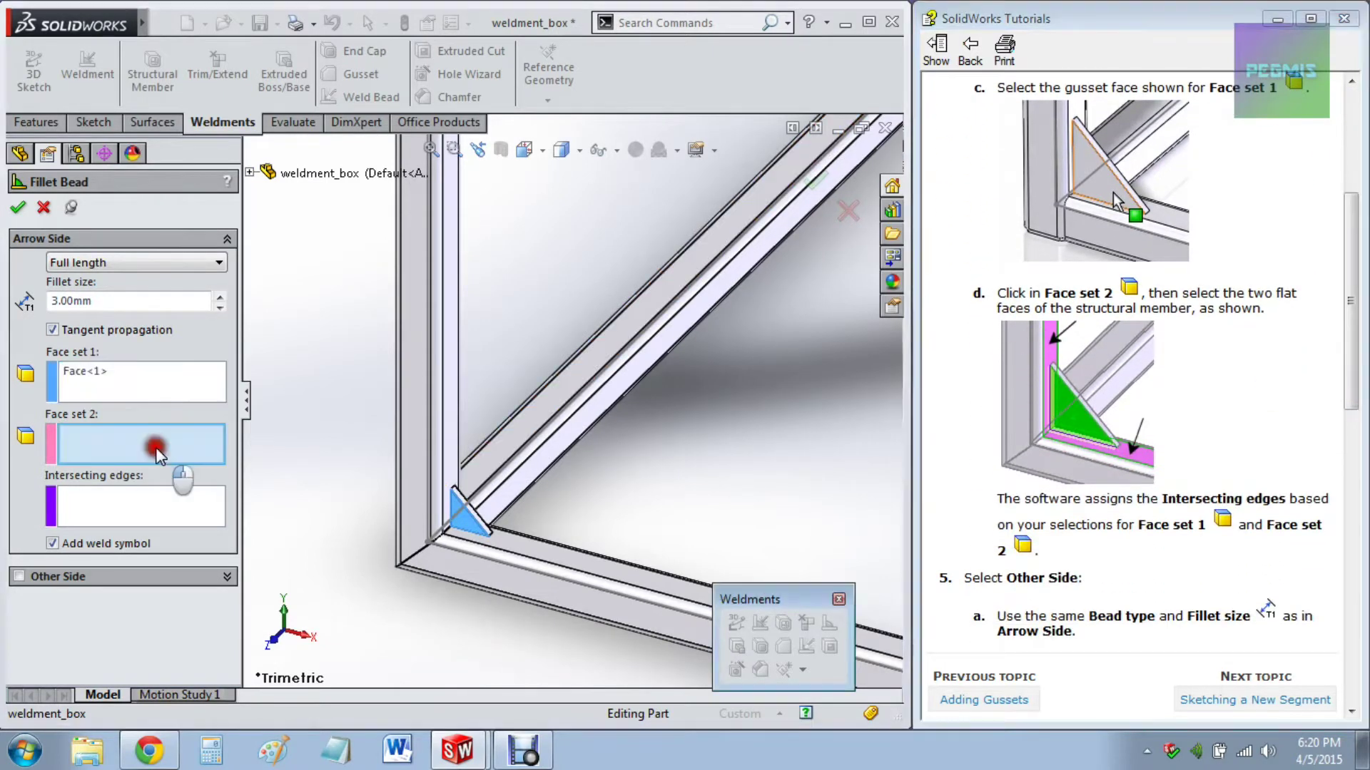
pyautogui.click(453, 455)
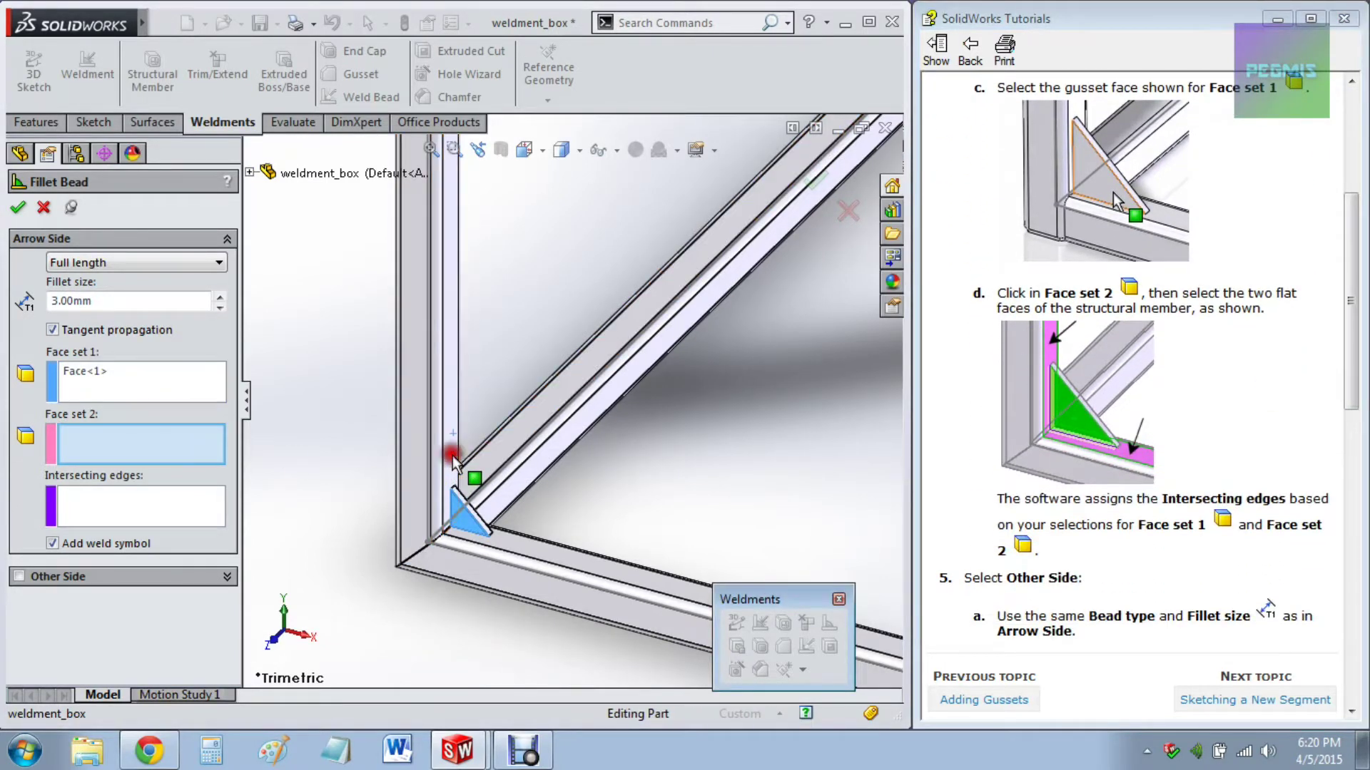
pyautogui.click(515, 540)
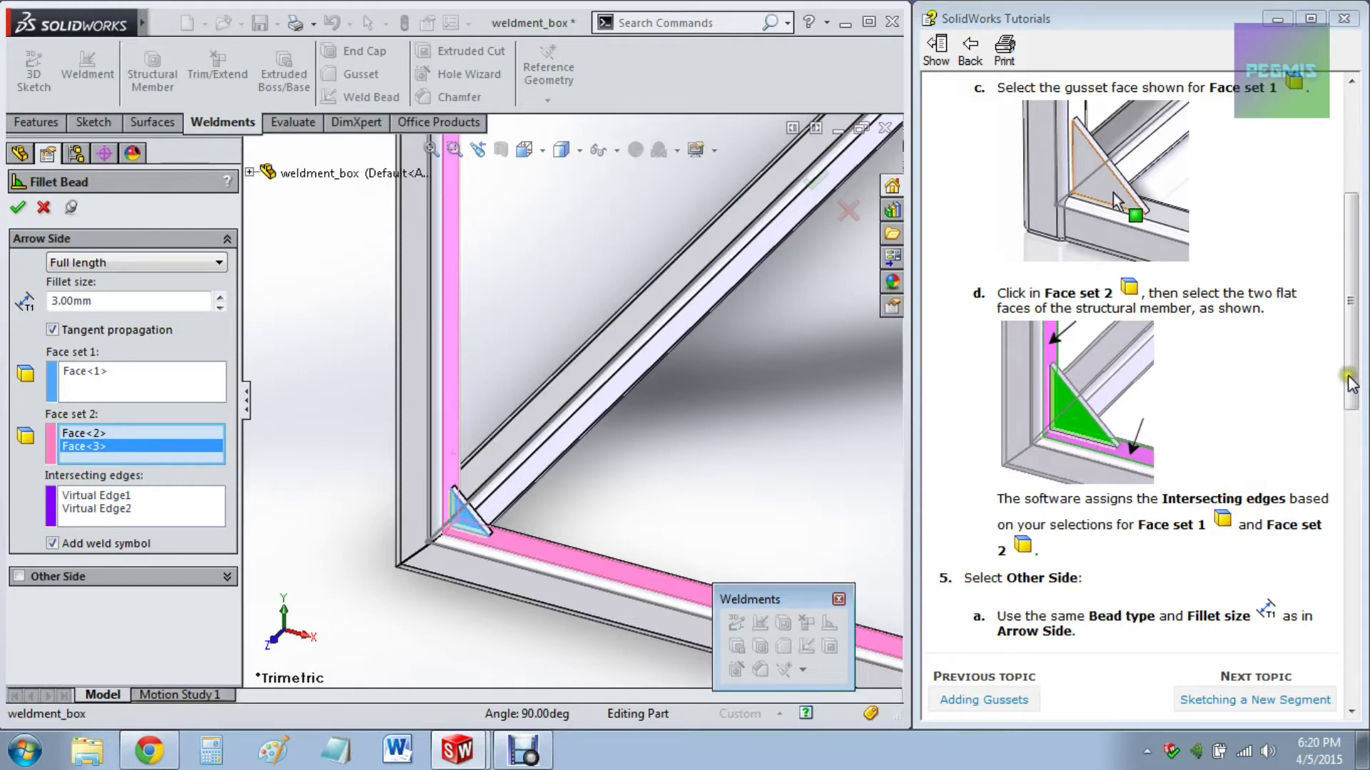
pyautogui.moveTo(1353, 384); pyautogui.dragTo(1316, 499)
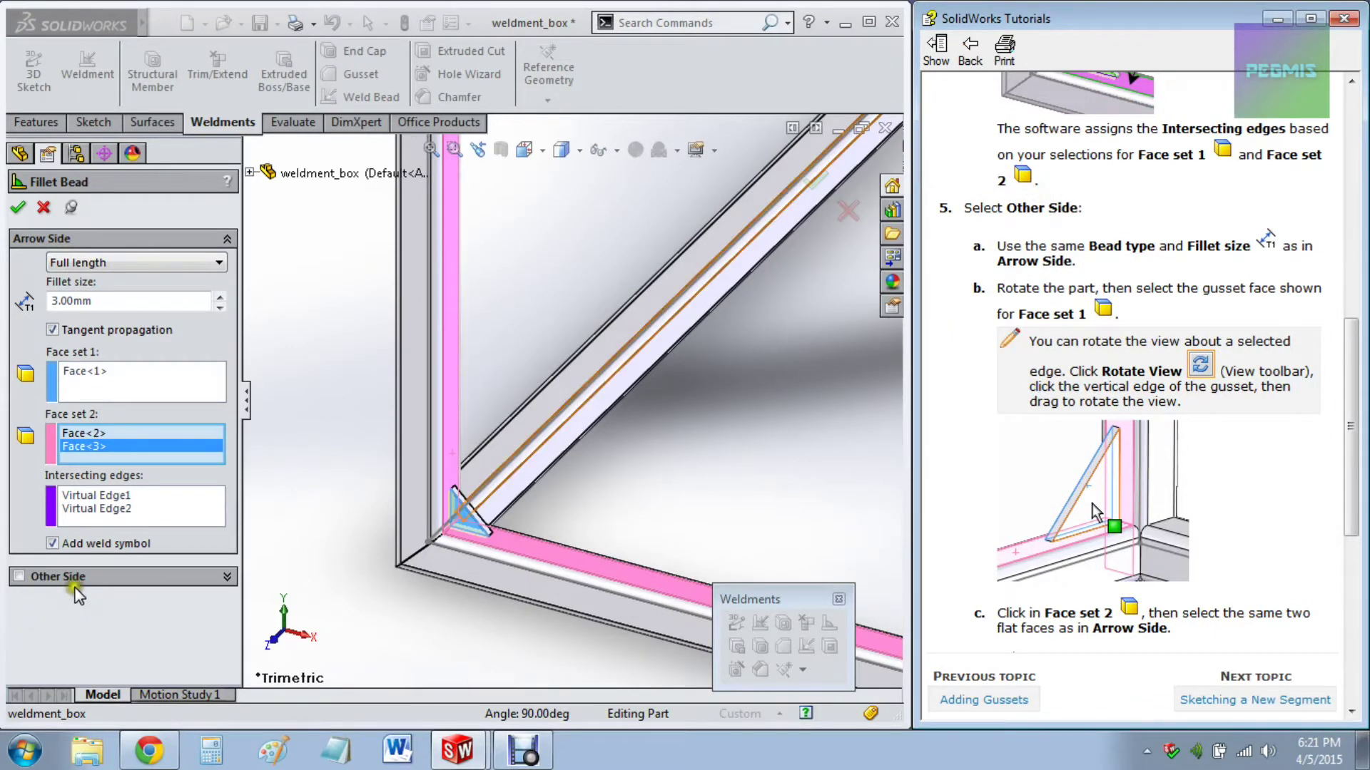
# Step: Enable Other Side and rotate the view around the gusset edge to see its back
pyautogui.click(126, 576)
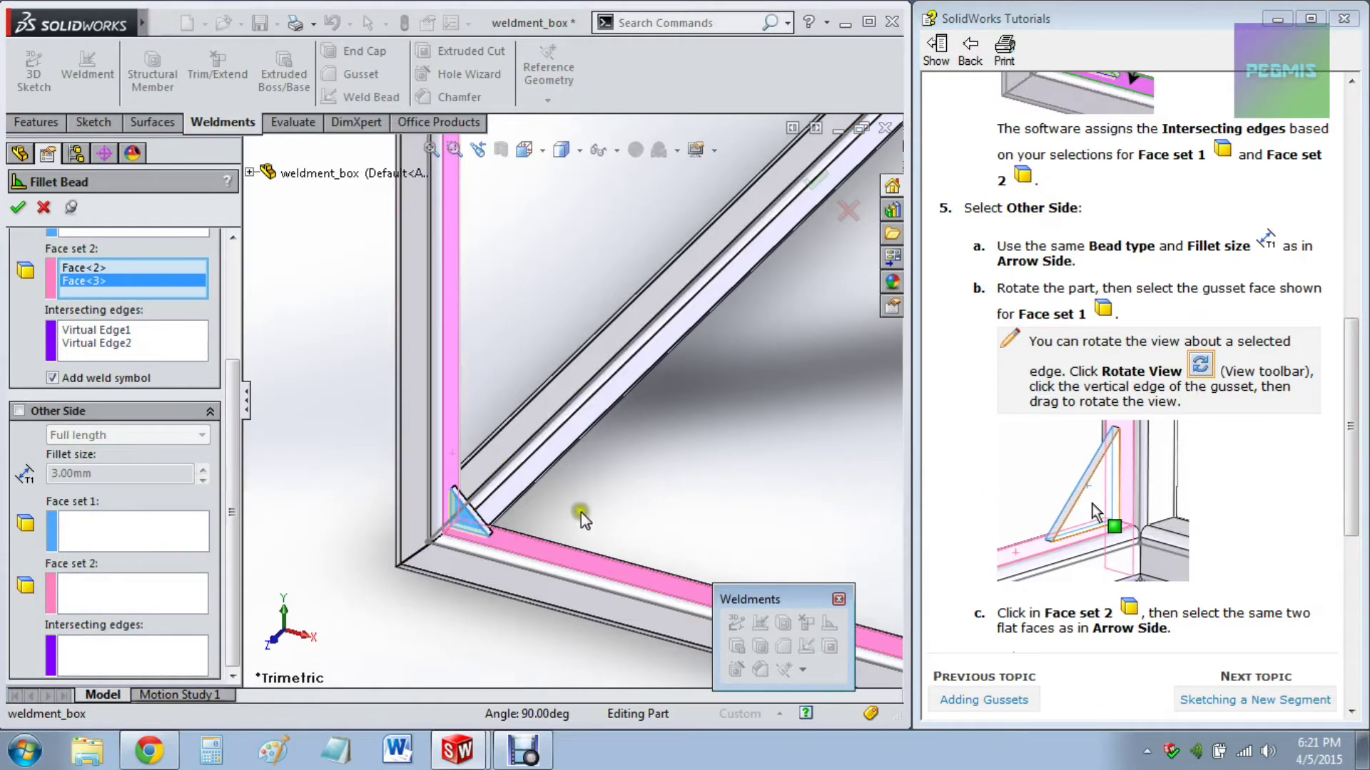
pyautogui.click(132, 521)
pyautogui.moveTo(385, 492); pyautogui.dragTo(361, 566, button='middle')
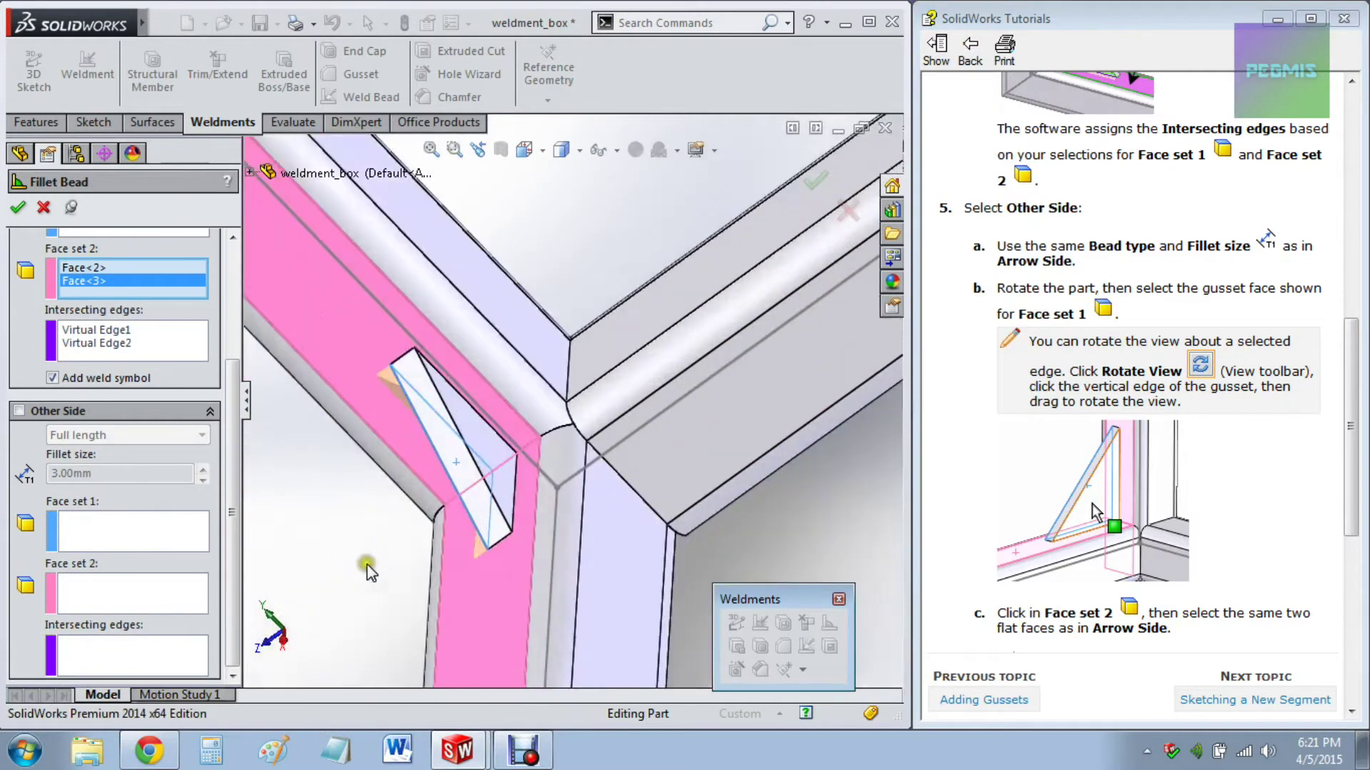
pyautogui.click(494, 457)
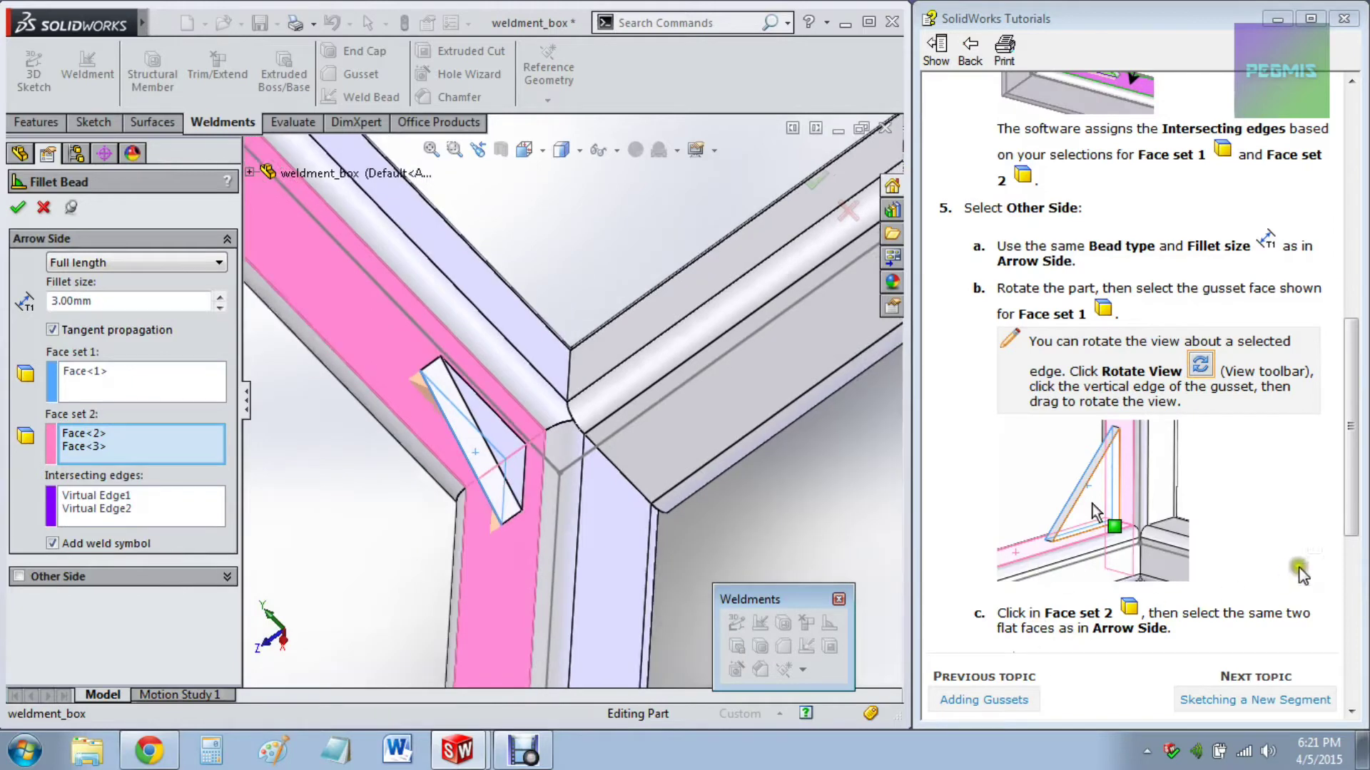
pyautogui.moveTo(1355, 503); pyautogui.dragTo(1353, 560)
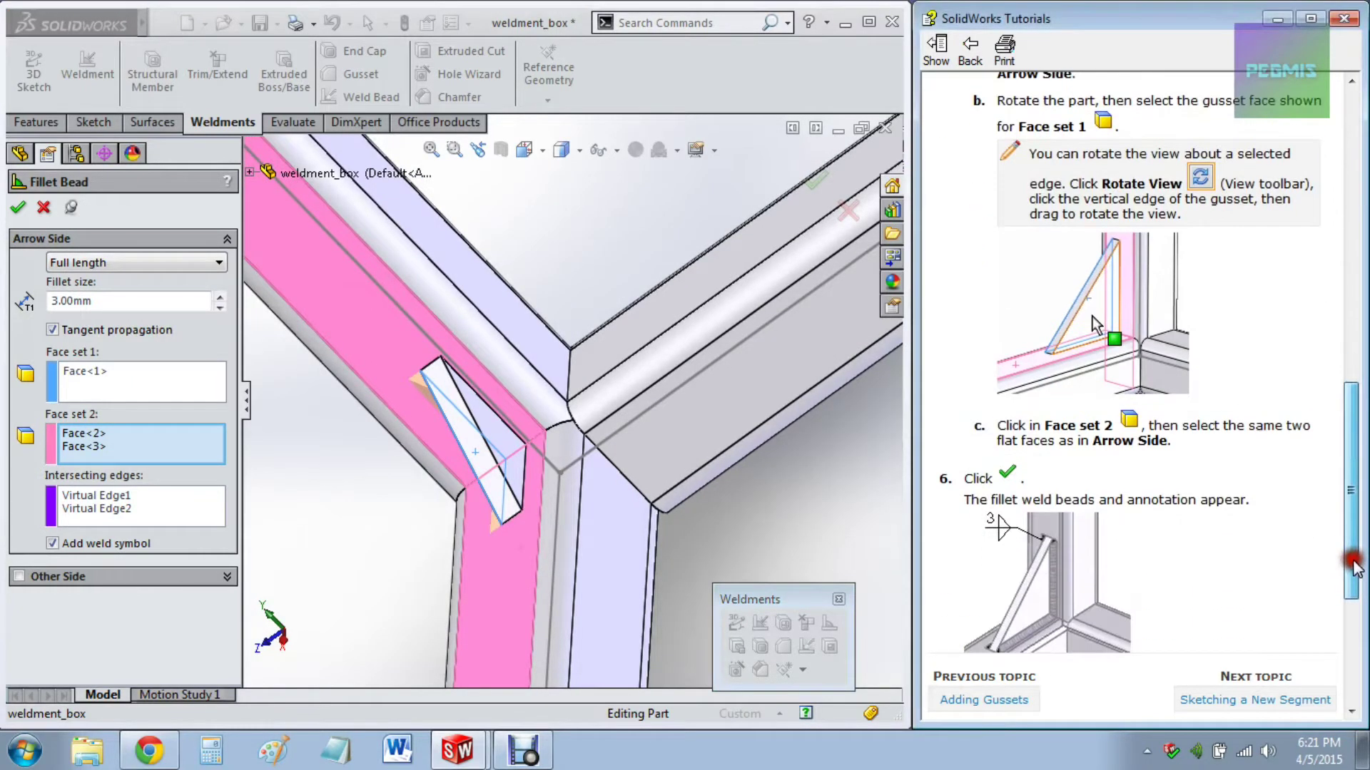
pyautogui.click(15, 578)
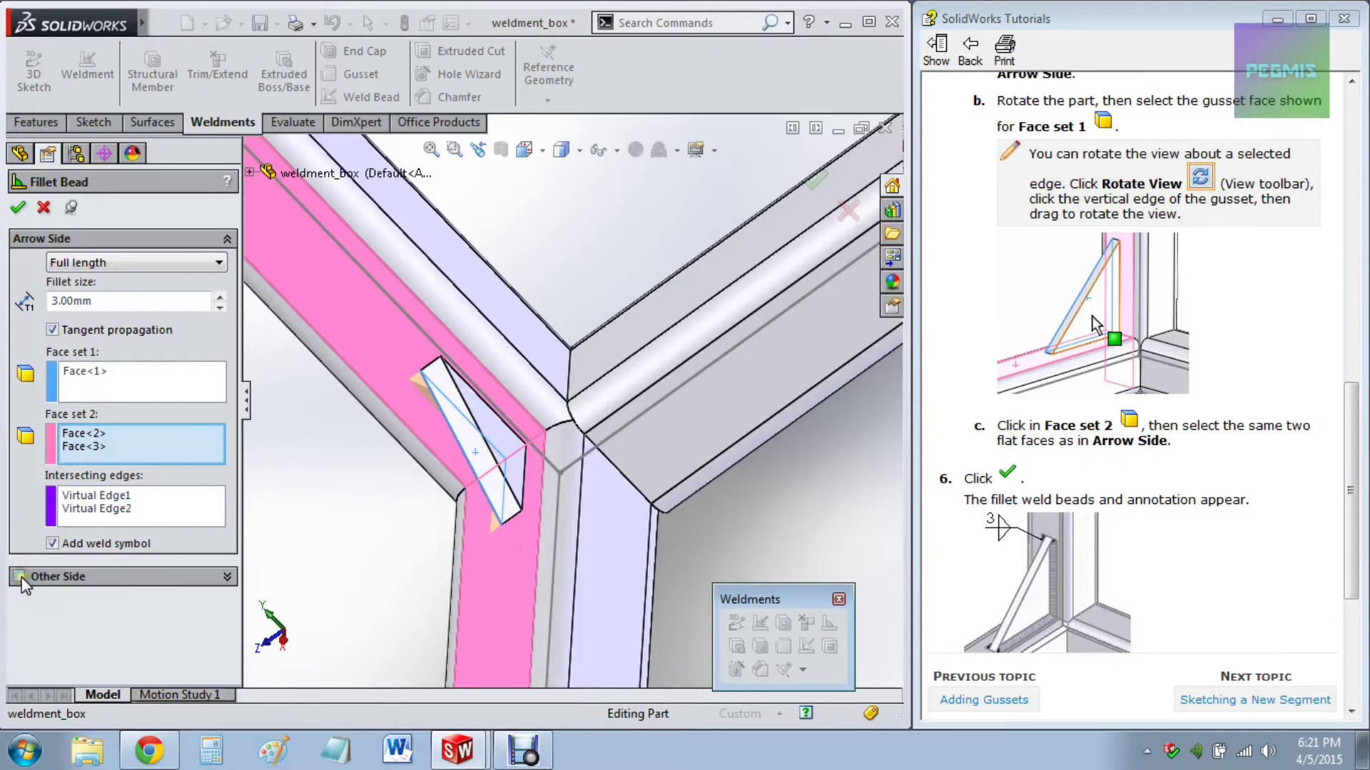
pyautogui.click(20, 577)
pyautogui.moveTo(233, 510); pyautogui.dragTo(233, 661)
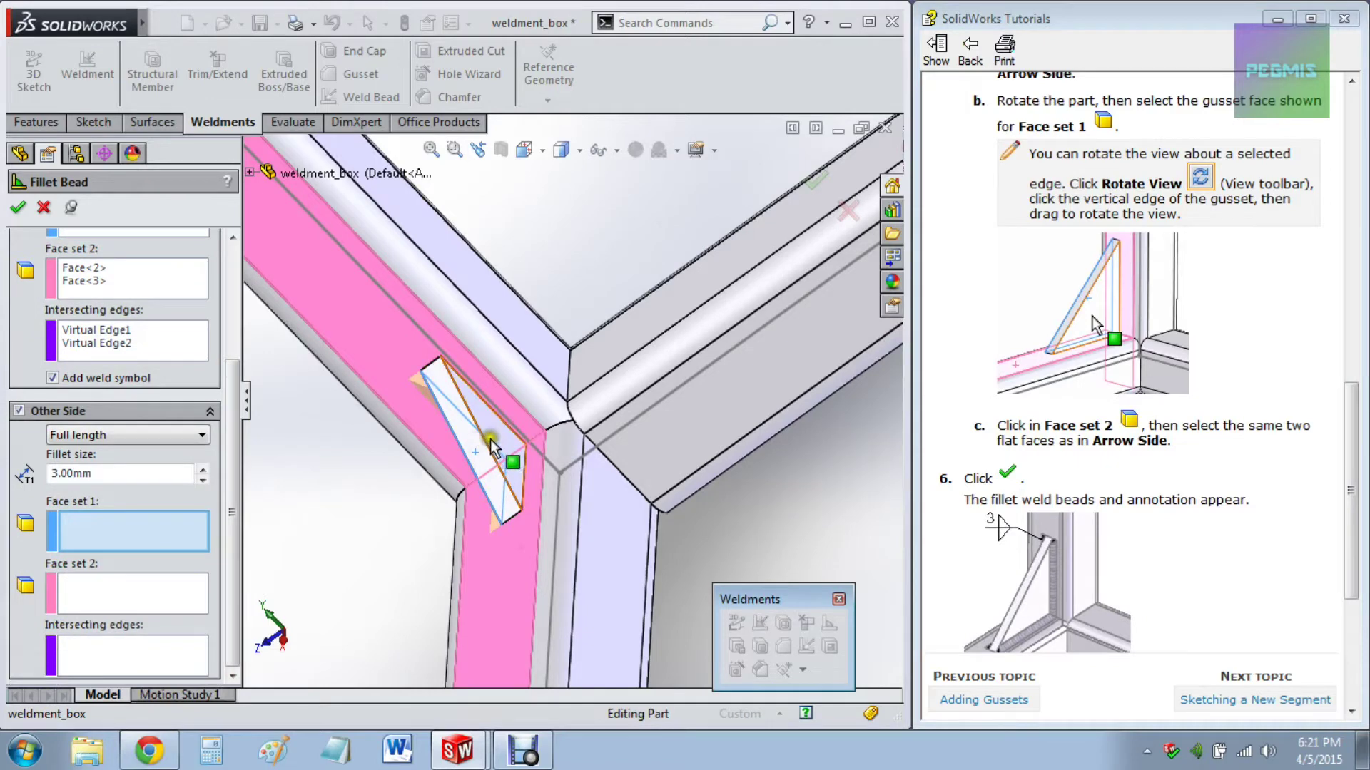
# Step: Pick the gusset's back face and the two member faces for the other side, then create the bead
pyautogui.click(463, 456)
pyautogui.click(74, 593)
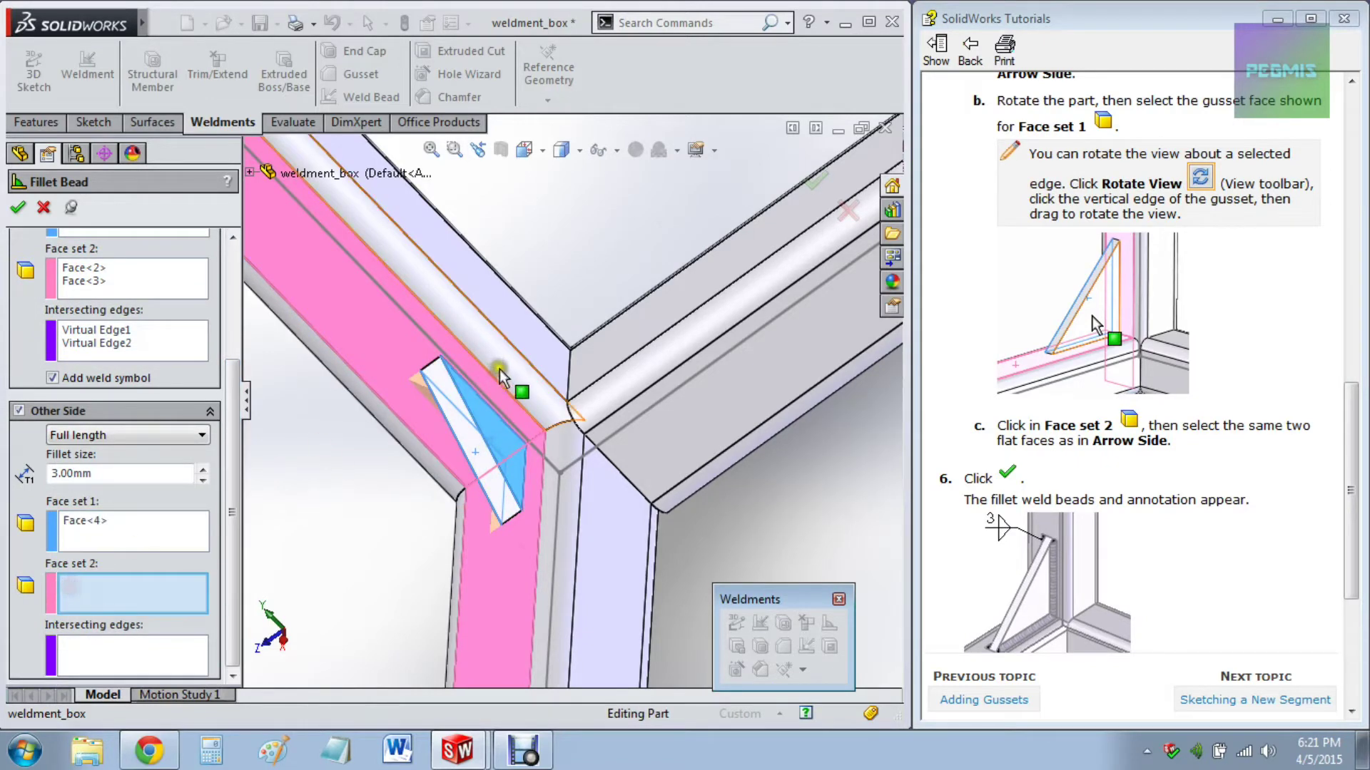
pyautogui.click(376, 303)
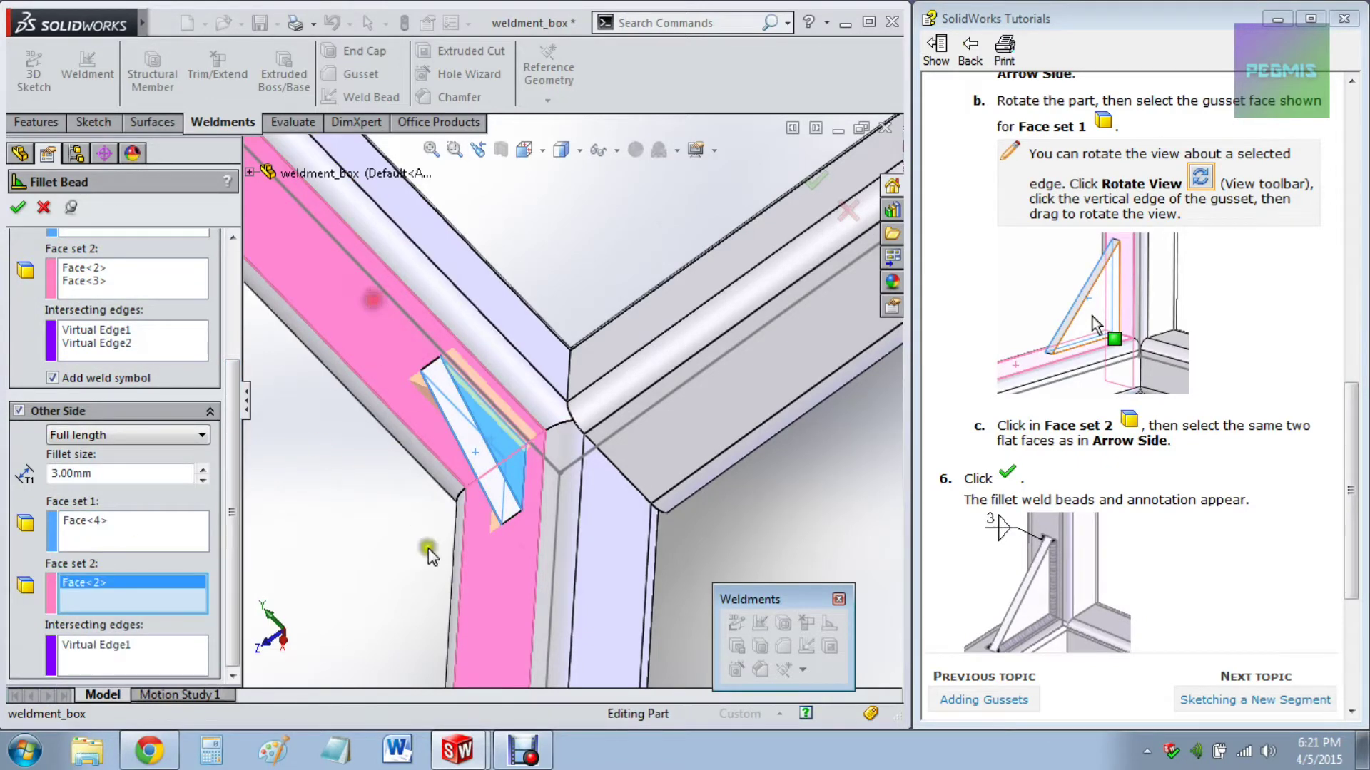
pyautogui.click(498, 592)
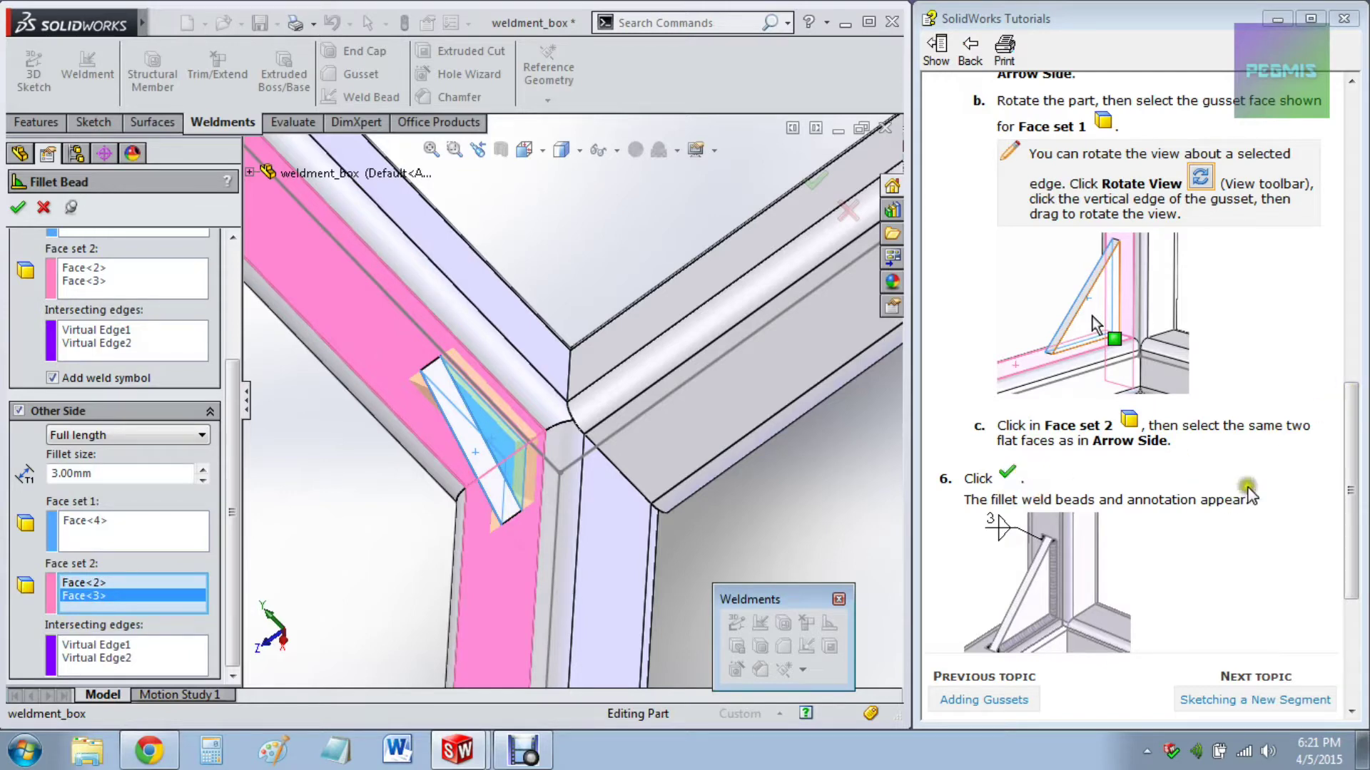
pyautogui.moveTo(1353, 428); pyautogui.dragTo(1351, 528)
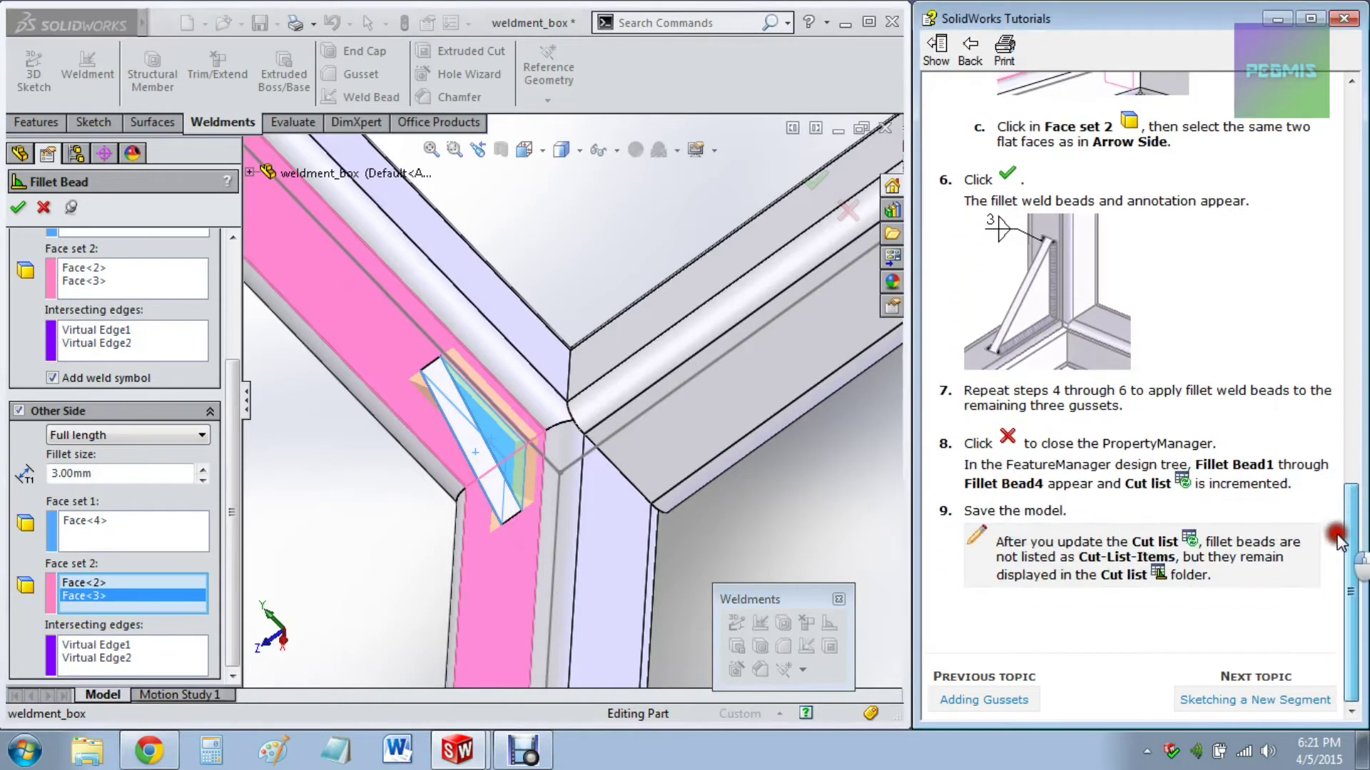
pyautogui.click(15, 208)
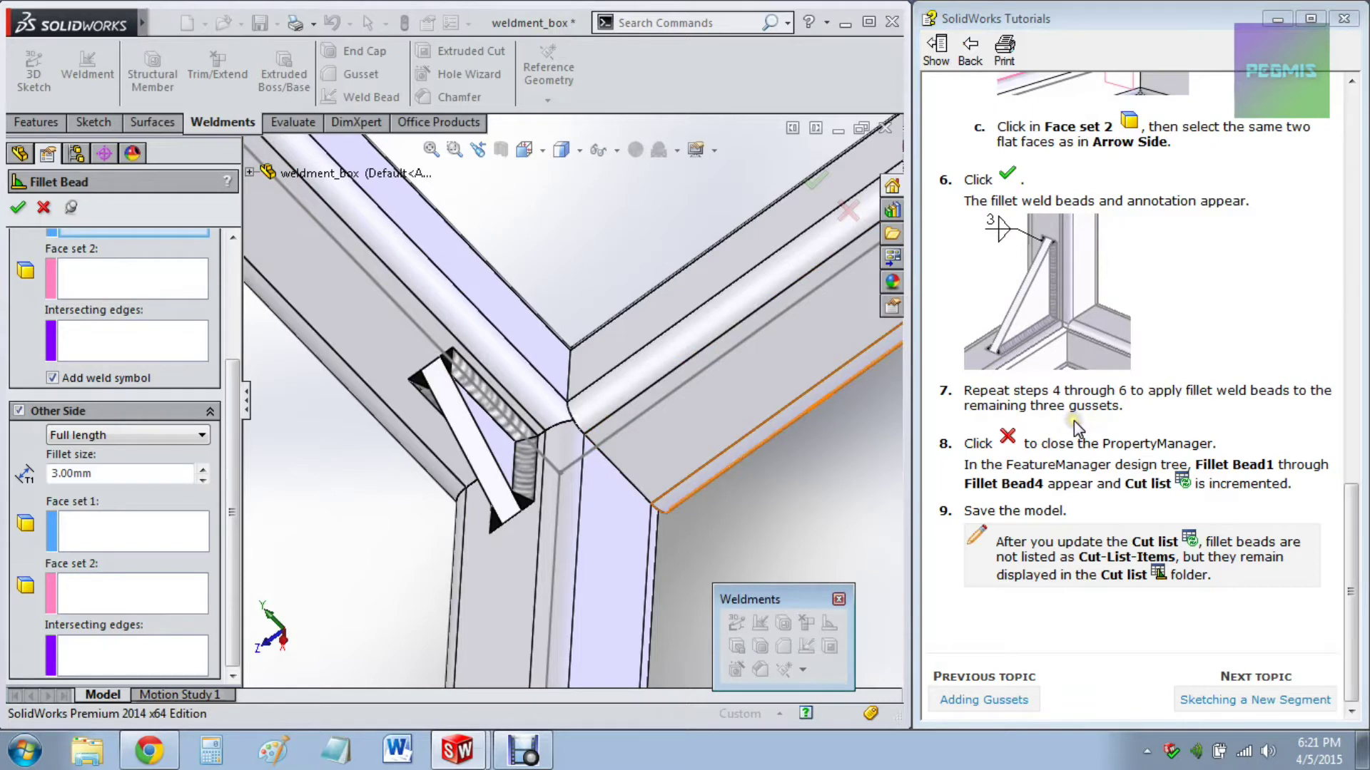
# Step: For the next corner gusset's arrow side, pick its face and the vertical and top tube faces
pyautogui.moveTo(1353, 522); pyautogui.dragTo(1353, 393)
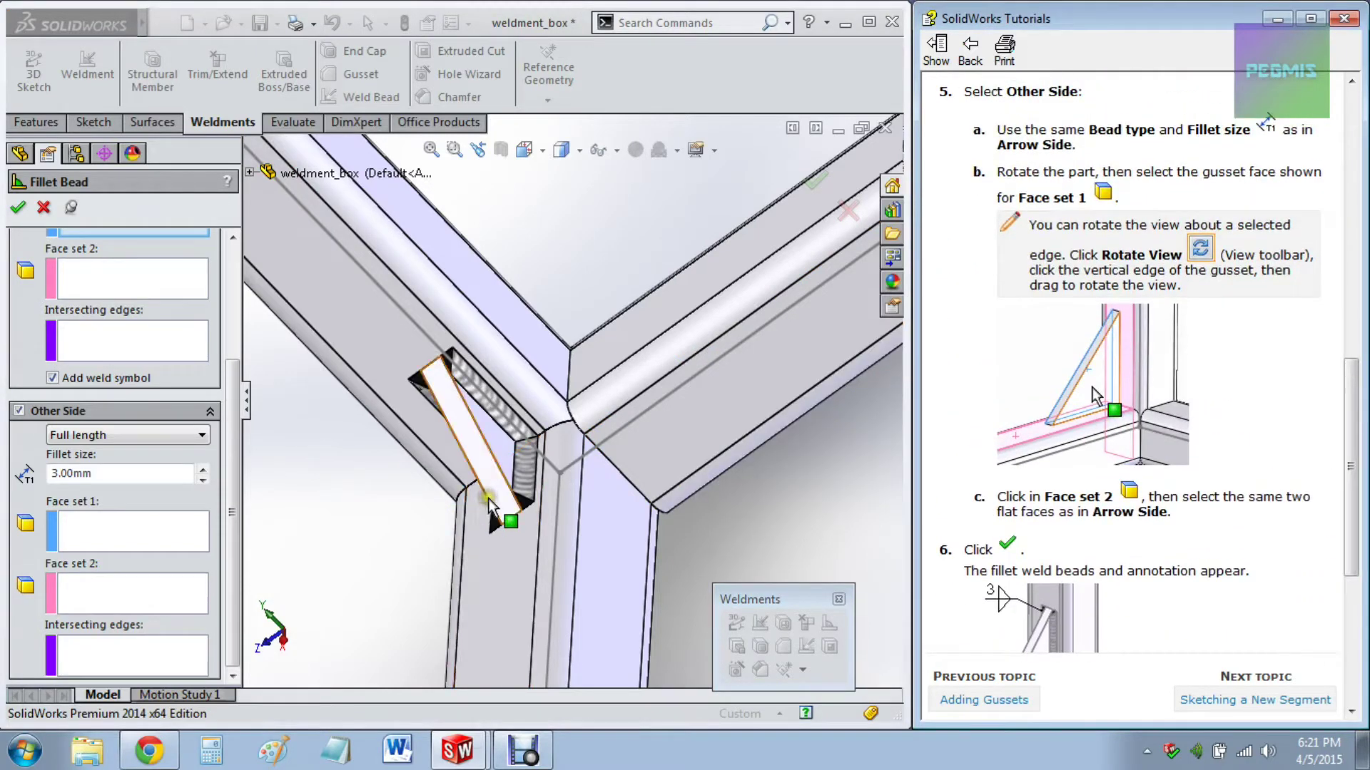
pyautogui.scroll(8, 684, 538)
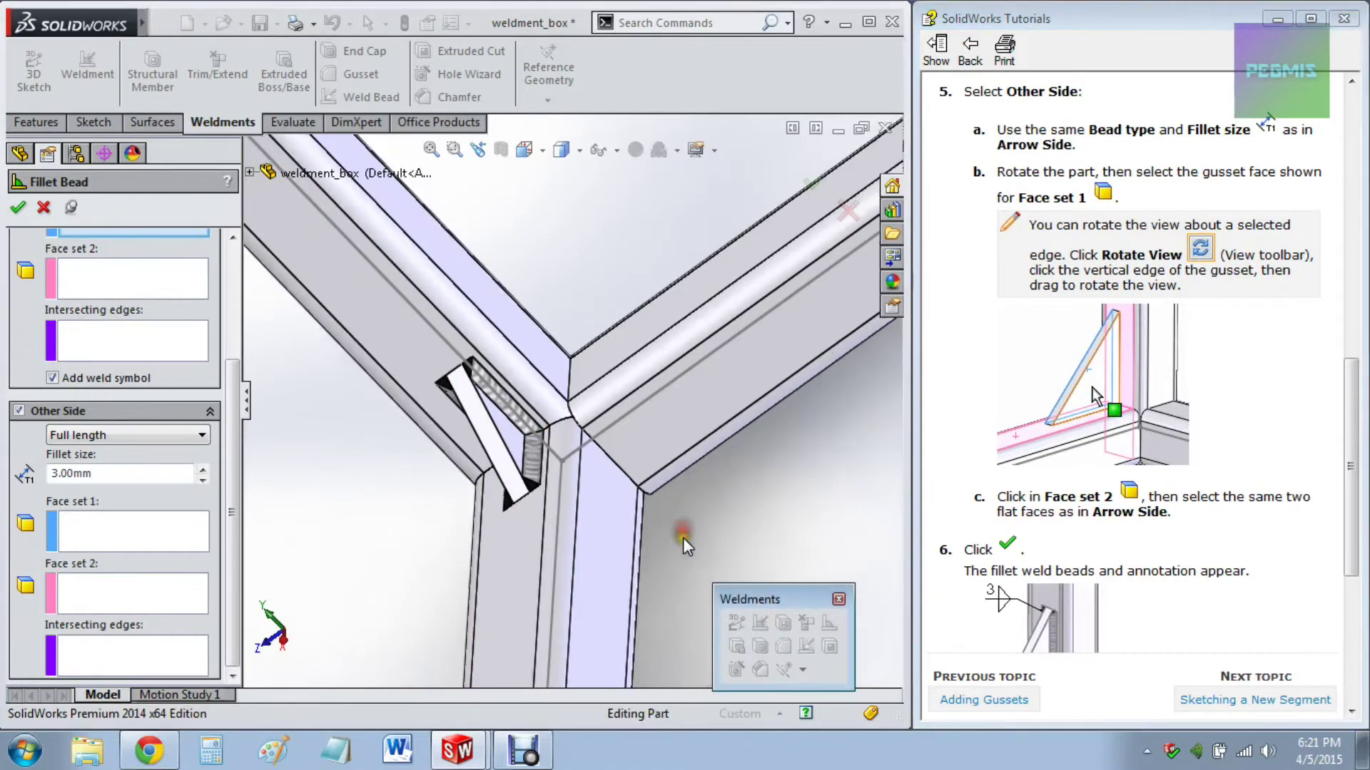
pyautogui.scroll(-4, 376, 236)
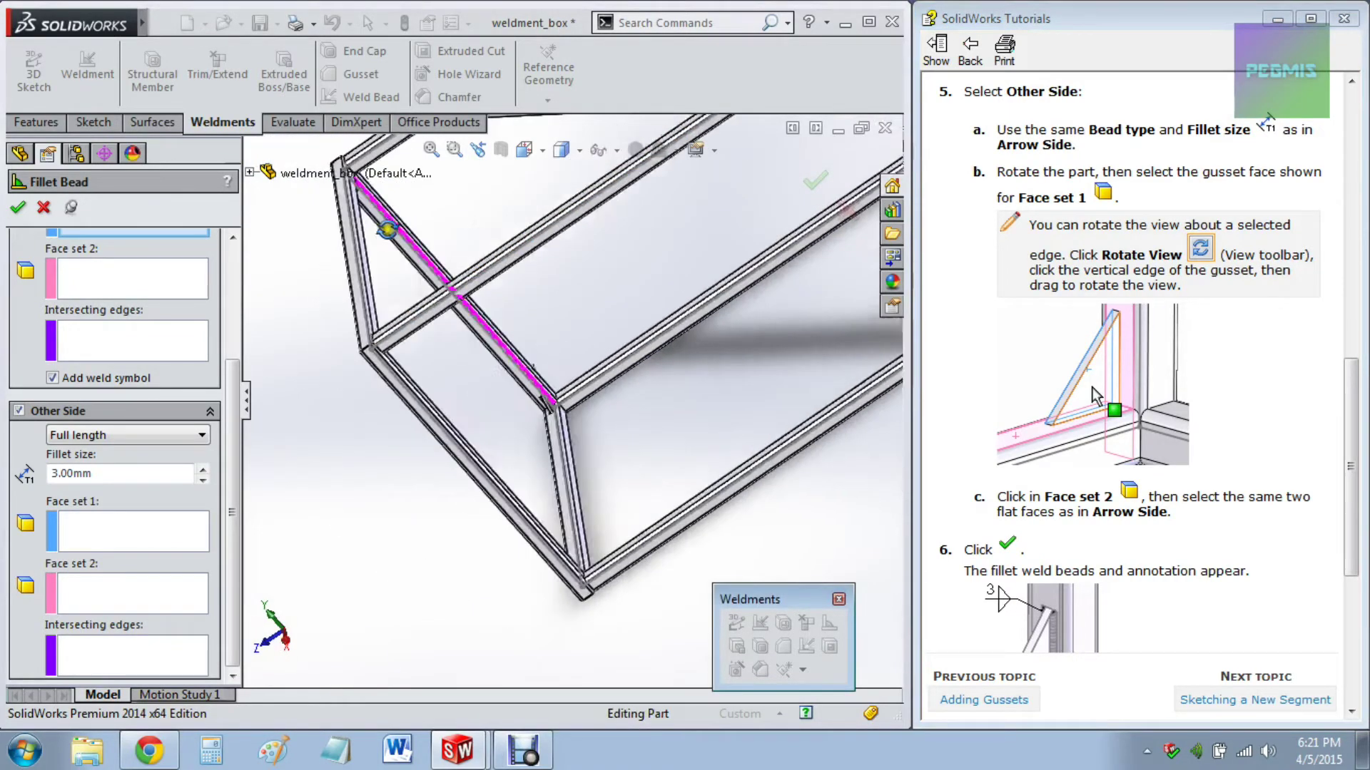
pyautogui.moveTo(376, 235); pyautogui.dragTo(416, 239, button='middle')
pyautogui.scroll(-3, 433, 244)
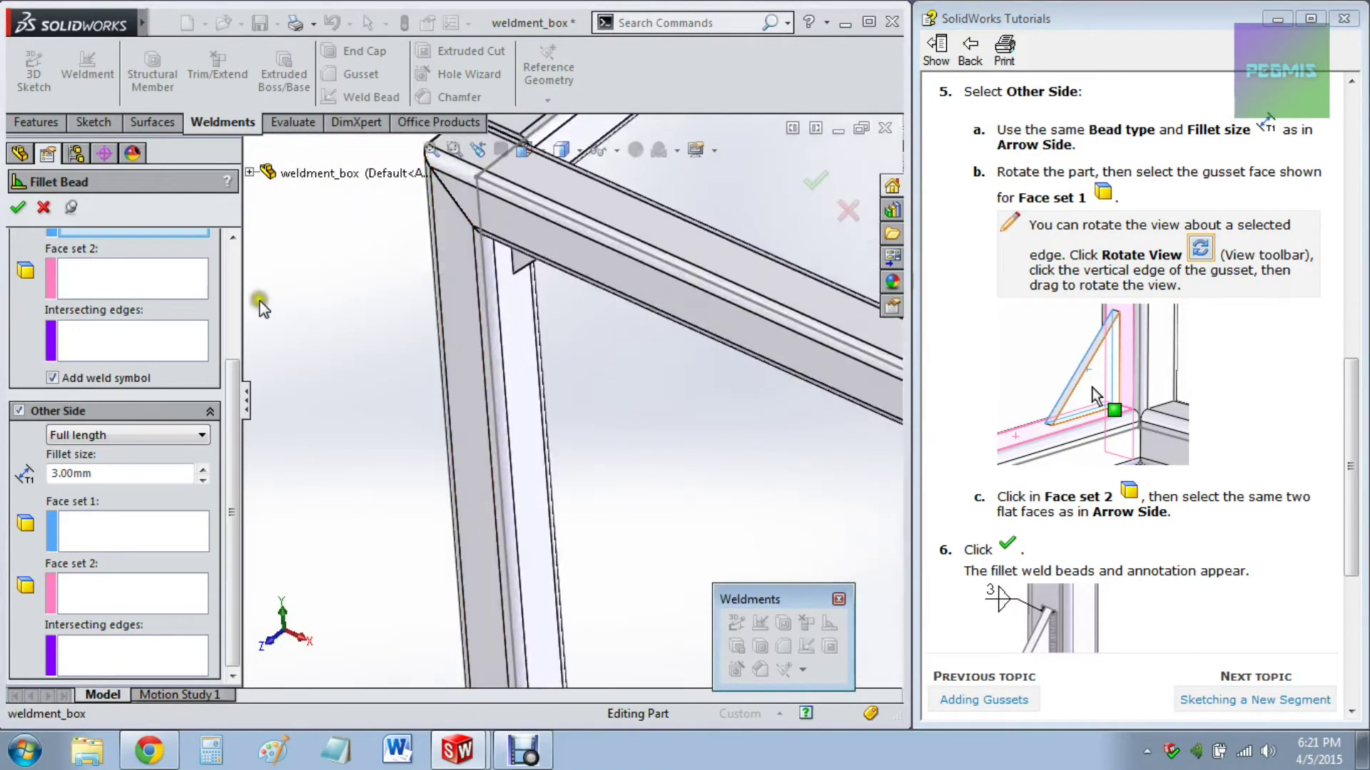
pyautogui.scroll(3, 226, 285)
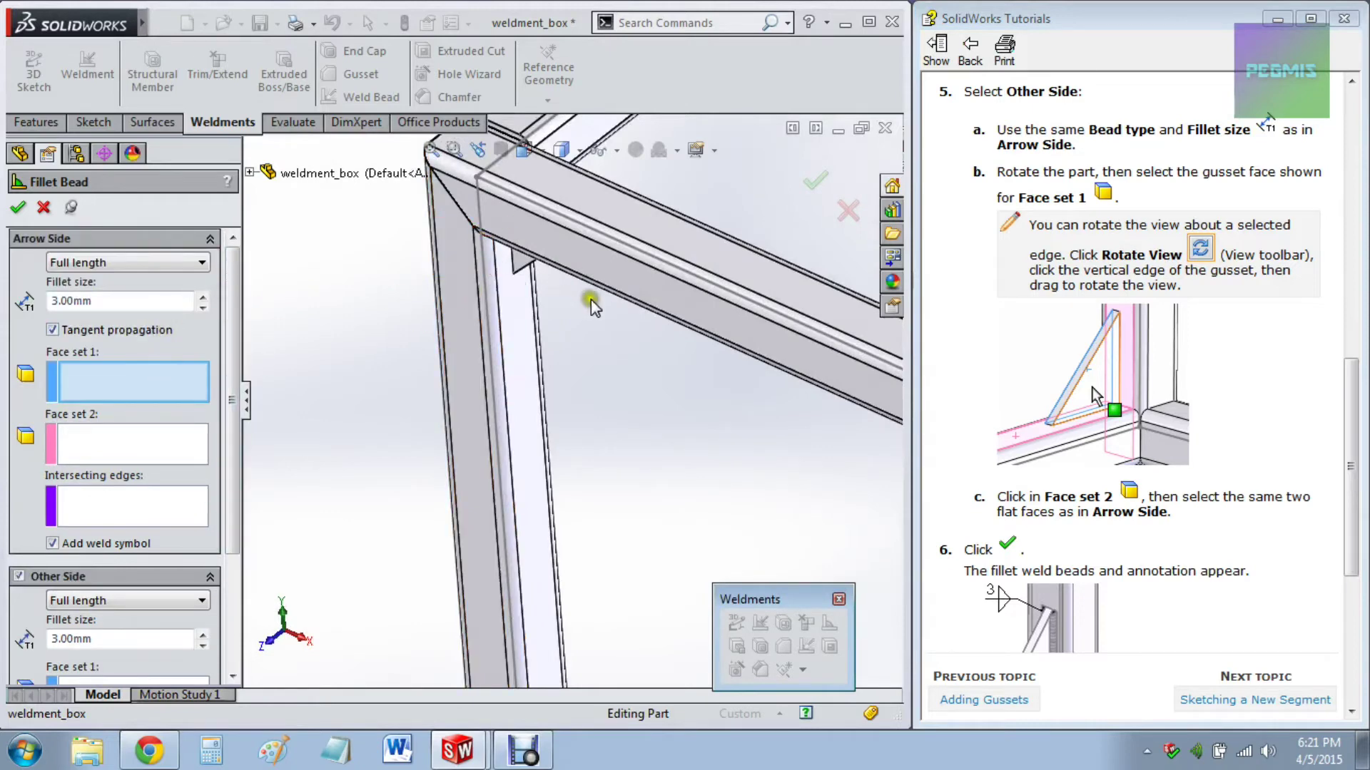
pyautogui.scroll(-3, 422, 257)
pyautogui.click(400, 245)
pyautogui.click(128, 442)
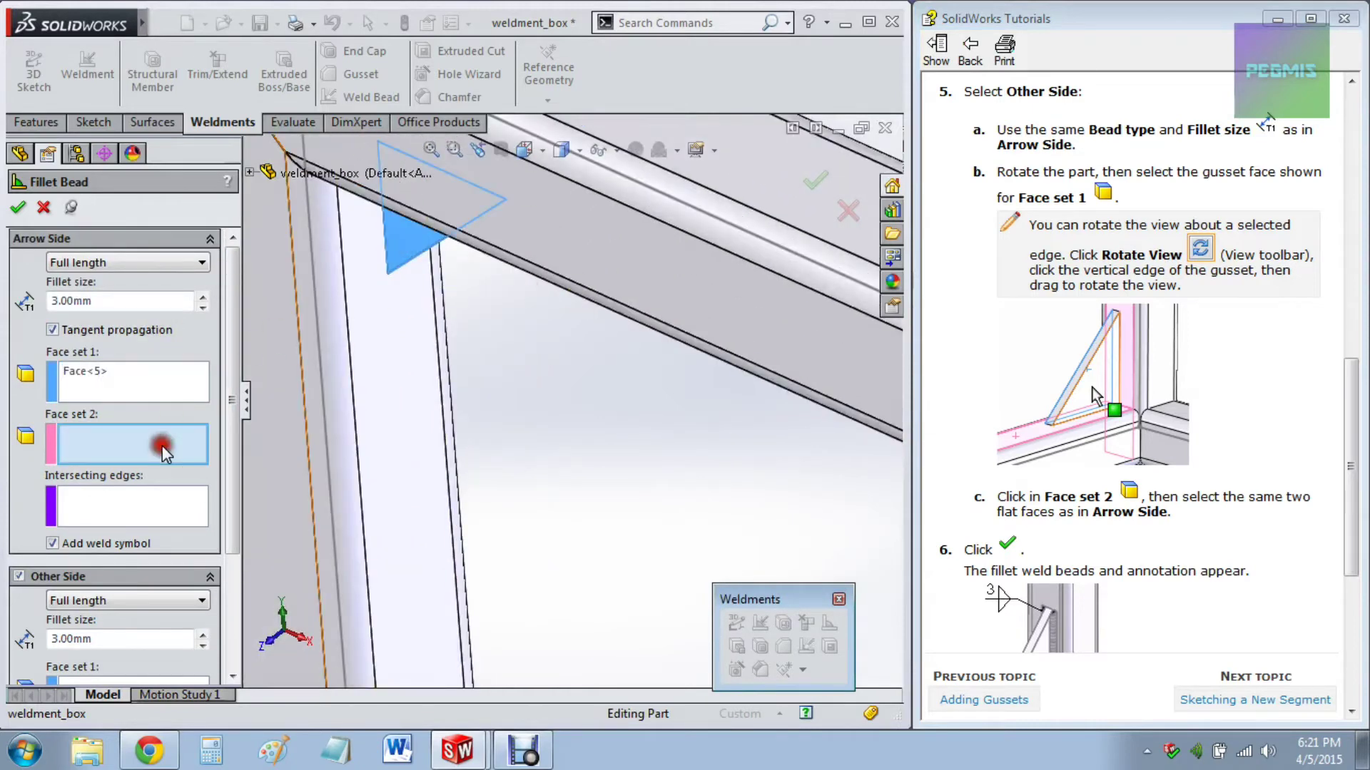
pyautogui.click(391, 331)
pyautogui.moveTo(559, 392); pyautogui.dragTo(603, 228, button='middle')
pyautogui.scroll(5, 603, 229)
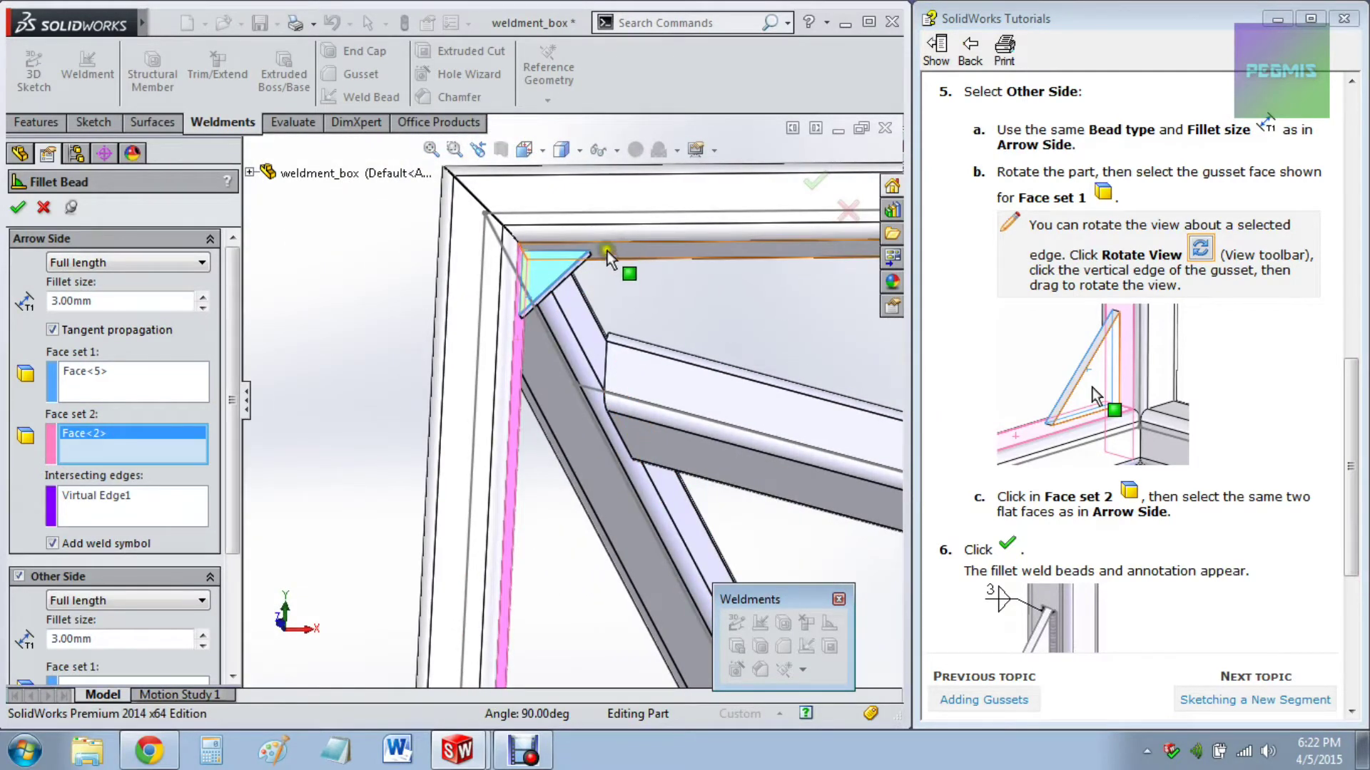
pyautogui.click(608, 251)
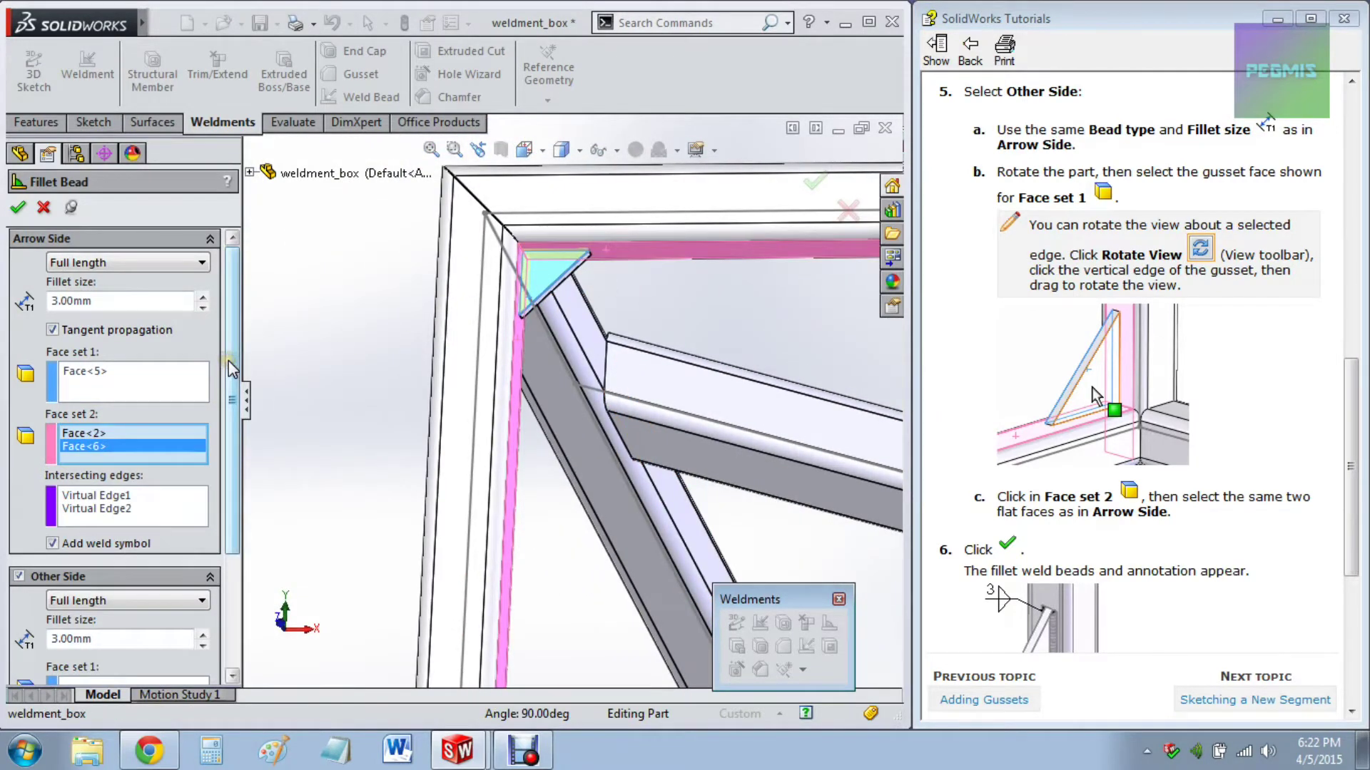
pyautogui.scroll(-3, 226, 520)
# Step: Pick the gusset's back face and both tube faces for the other side, then create the 3.00mm bead
pyautogui.click(159, 532)
pyautogui.moveTo(703, 347); pyautogui.dragTo(505, 348, button='middle')
pyautogui.click(589, 333)
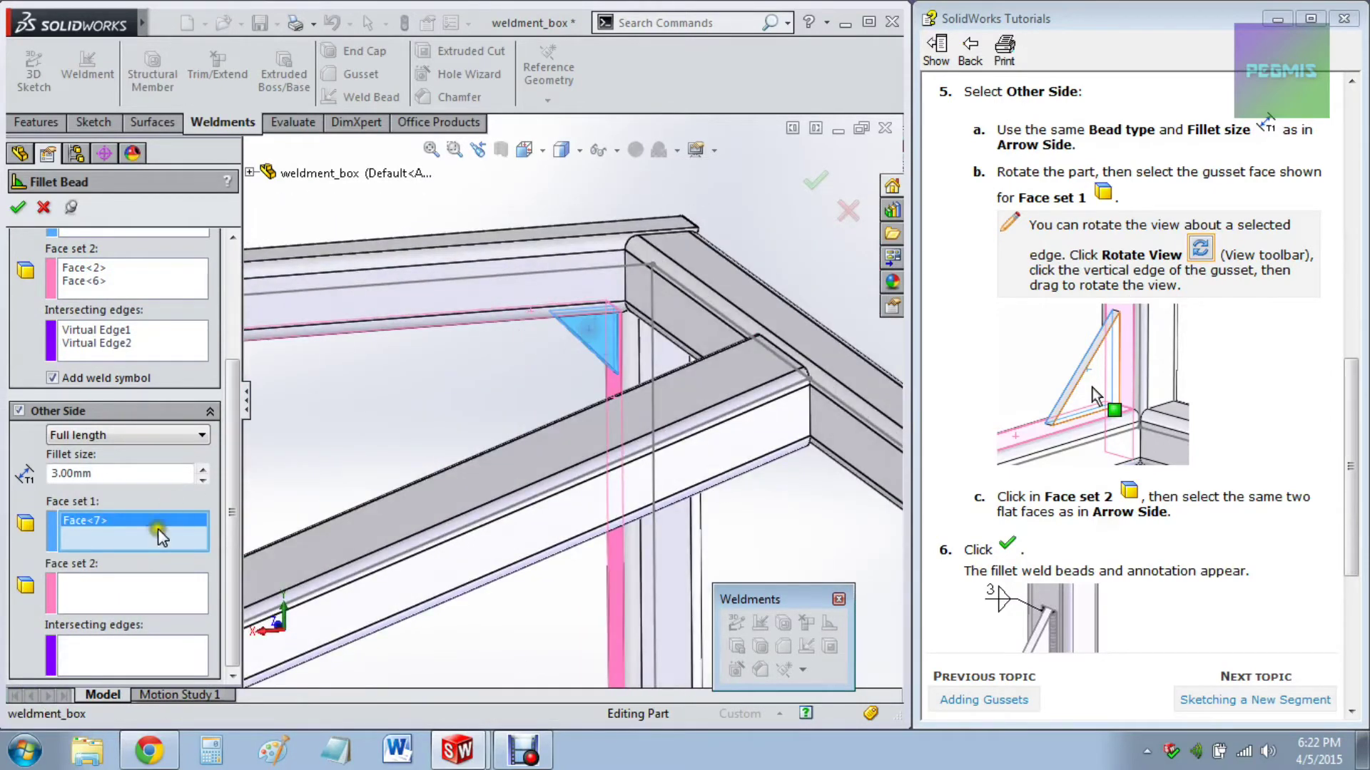
pyautogui.click(166, 589)
pyautogui.moveTo(594, 296); pyautogui.dragTo(620, 244, button='middle')
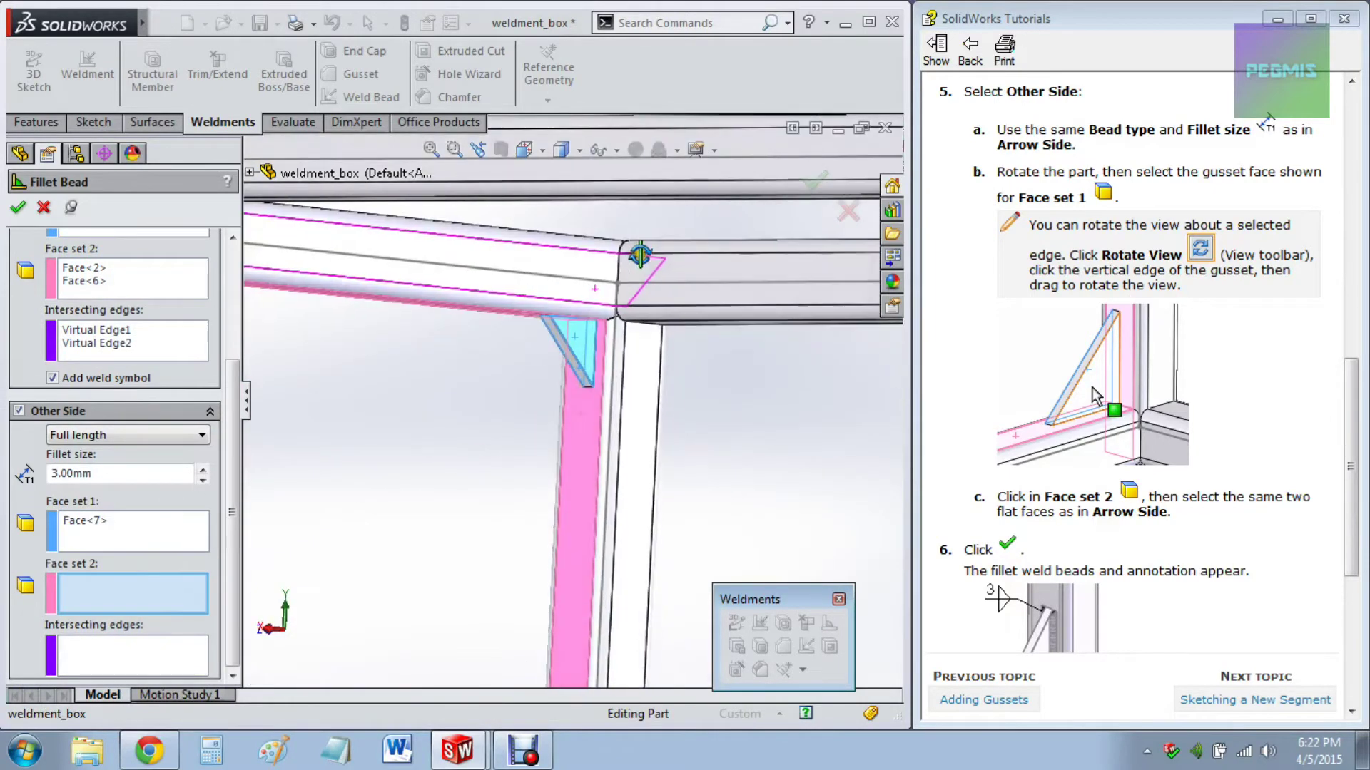
pyautogui.click(563, 385)
pyautogui.scroll(-3, 504, 316)
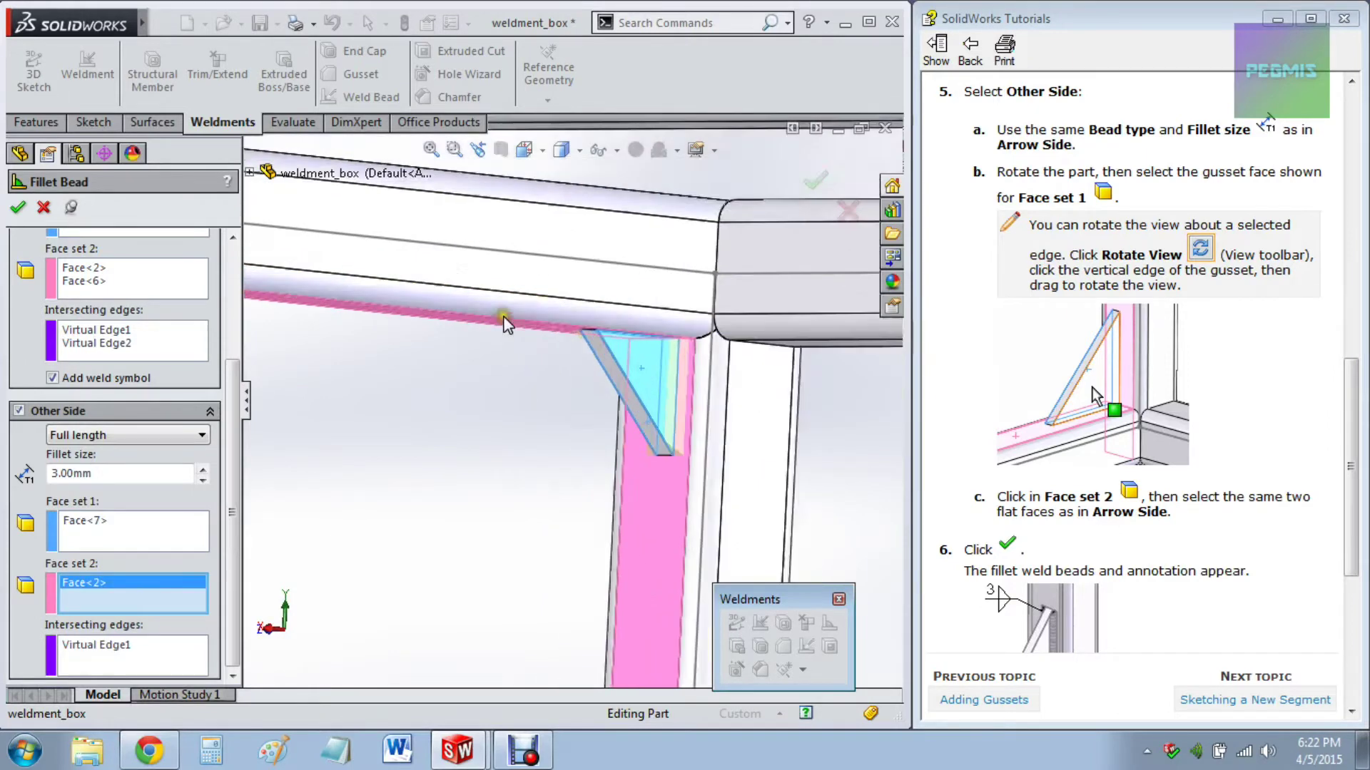
pyautogui.moveTo(538, 331); pyautogui.dragTo(555, 294, button='middle')
pyautogui.click(553, 293)
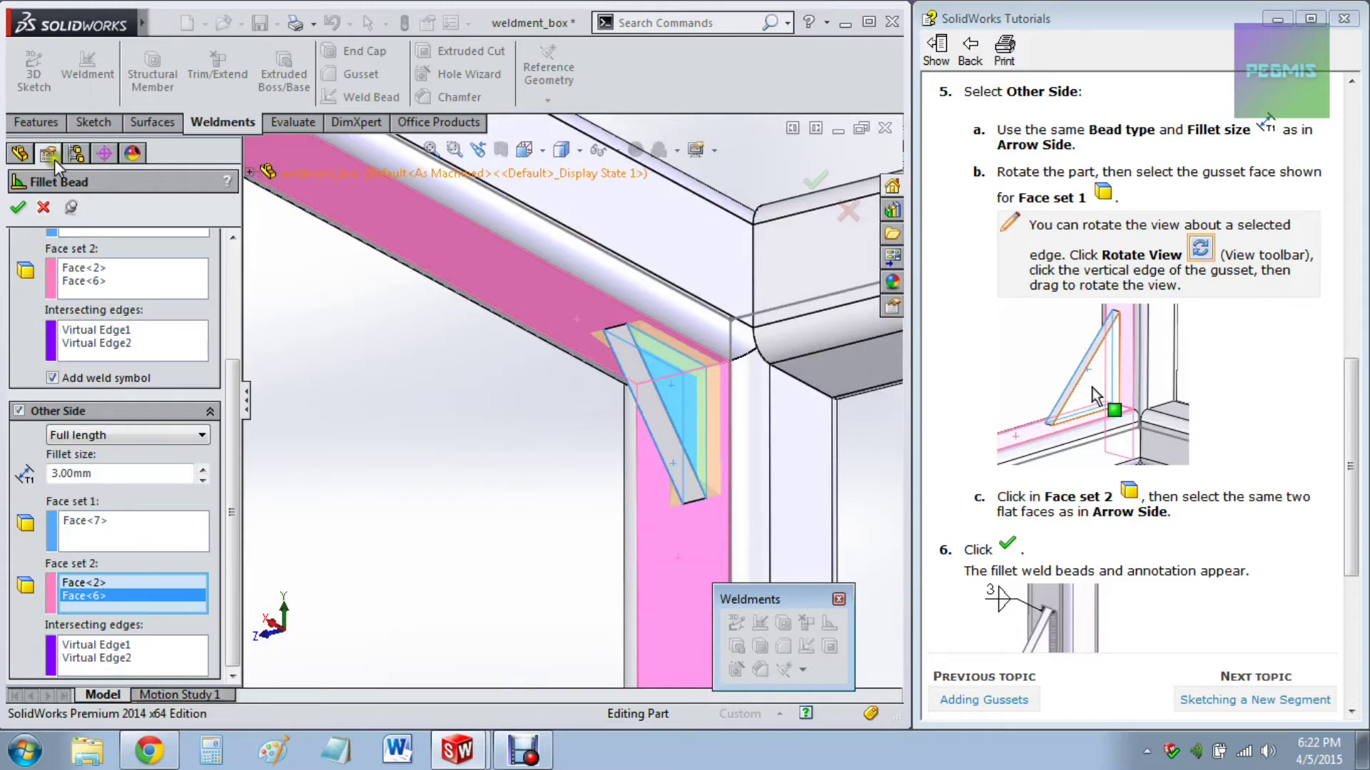
pyautogui.click(17, 207)
pyautogui.scroll(5, 664, 407)
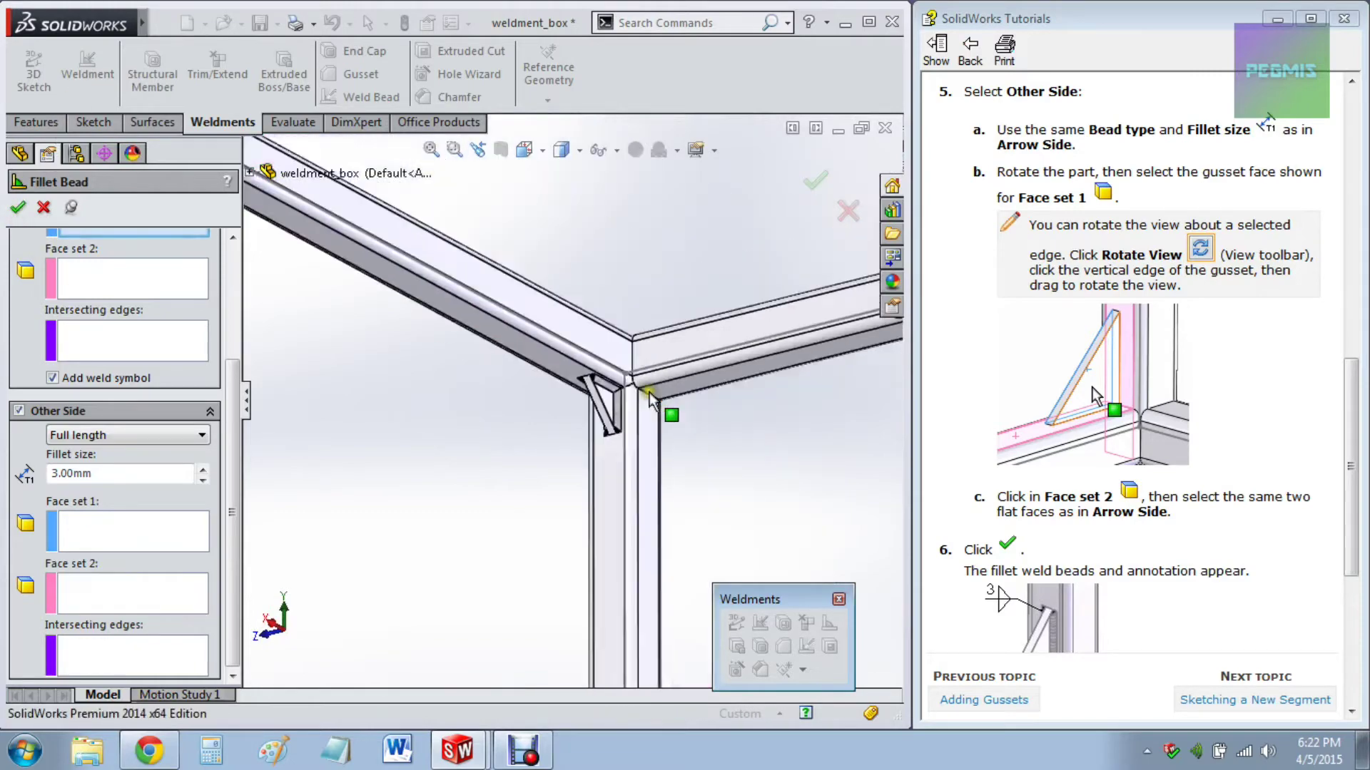
# Step: For the next gusset's arrow side, pick its face plus the vertical member face and rail underside
pyautogui.moveTo(583, 417); pyautogui.dragTo(701, 460, button='middle')
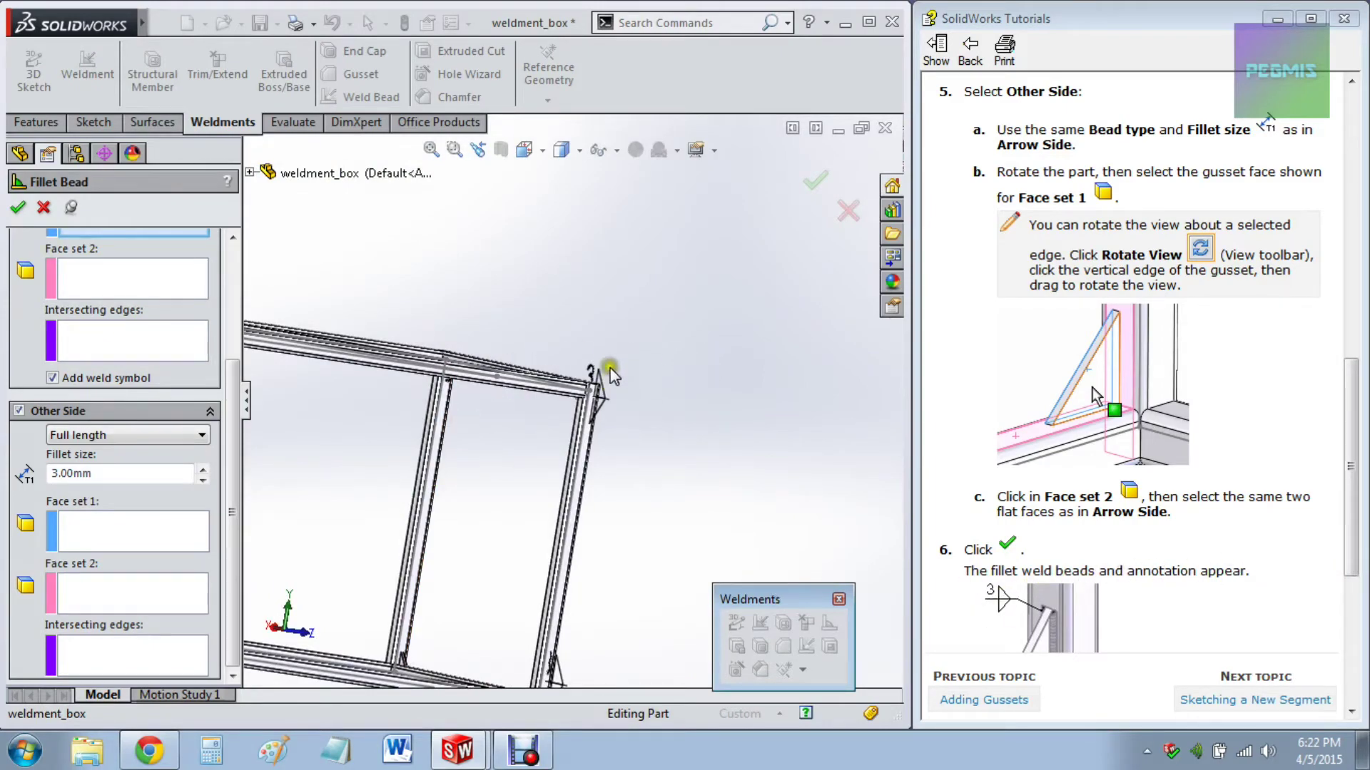
pyautogui.moveTo(476, 407); pyautogui.dragTo(485, 371, button='middle')
pyautogui.scroll(-3, 514, 398)
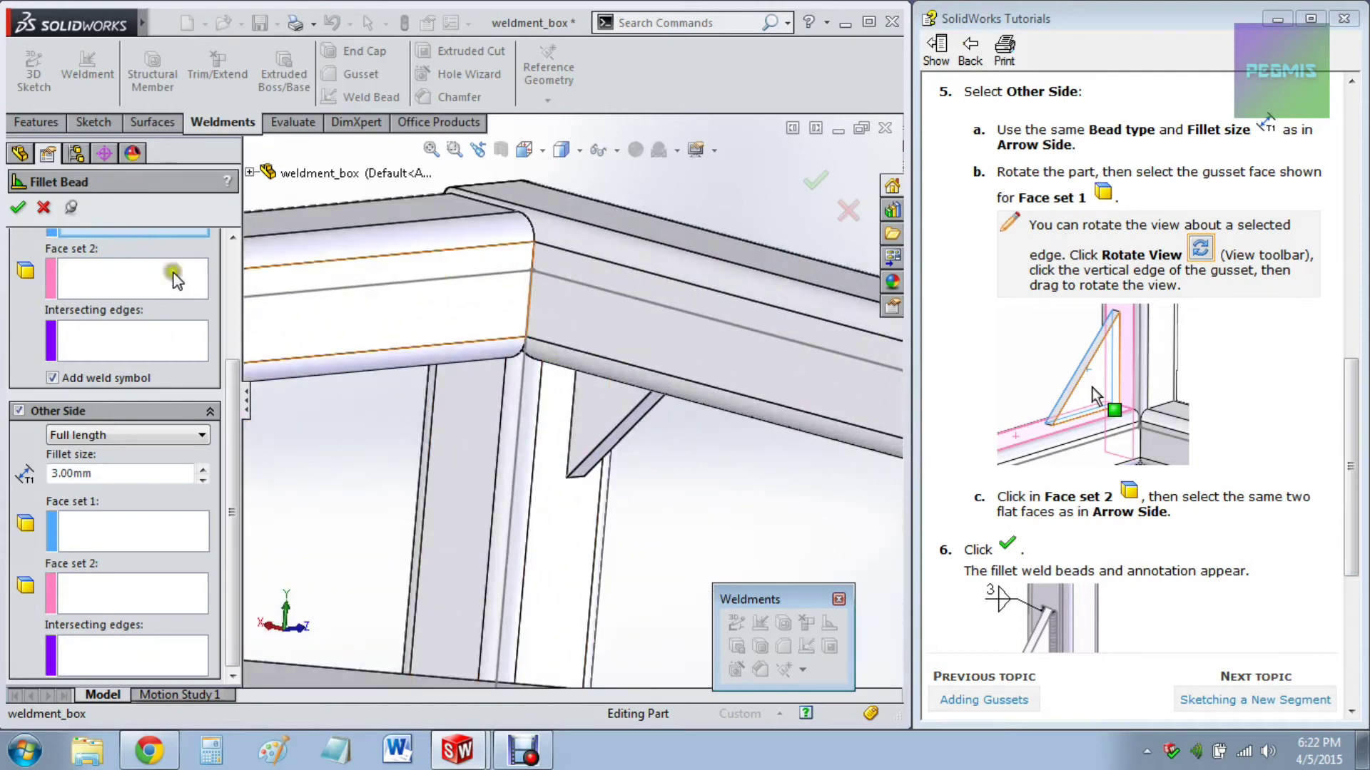
pyautogui.click(589, 394)
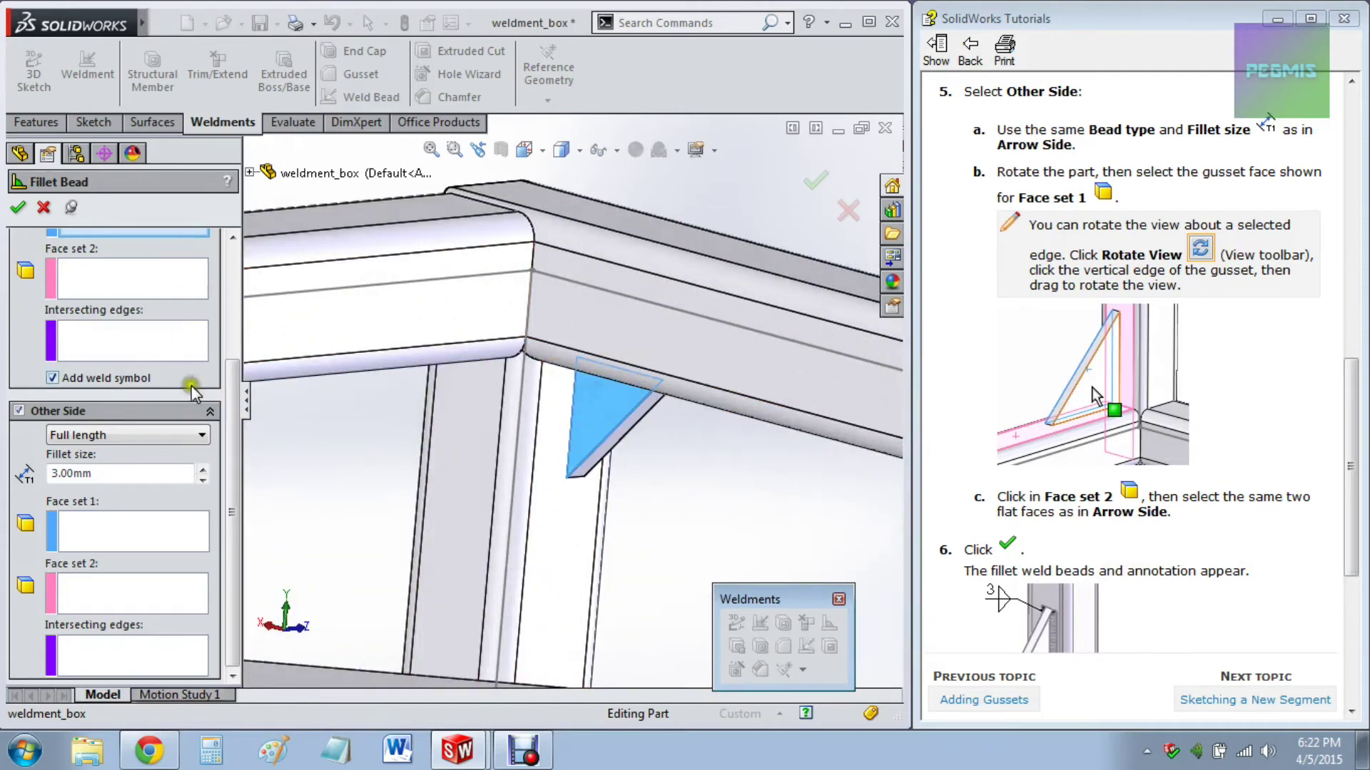
pyautogui.click(116, 268)
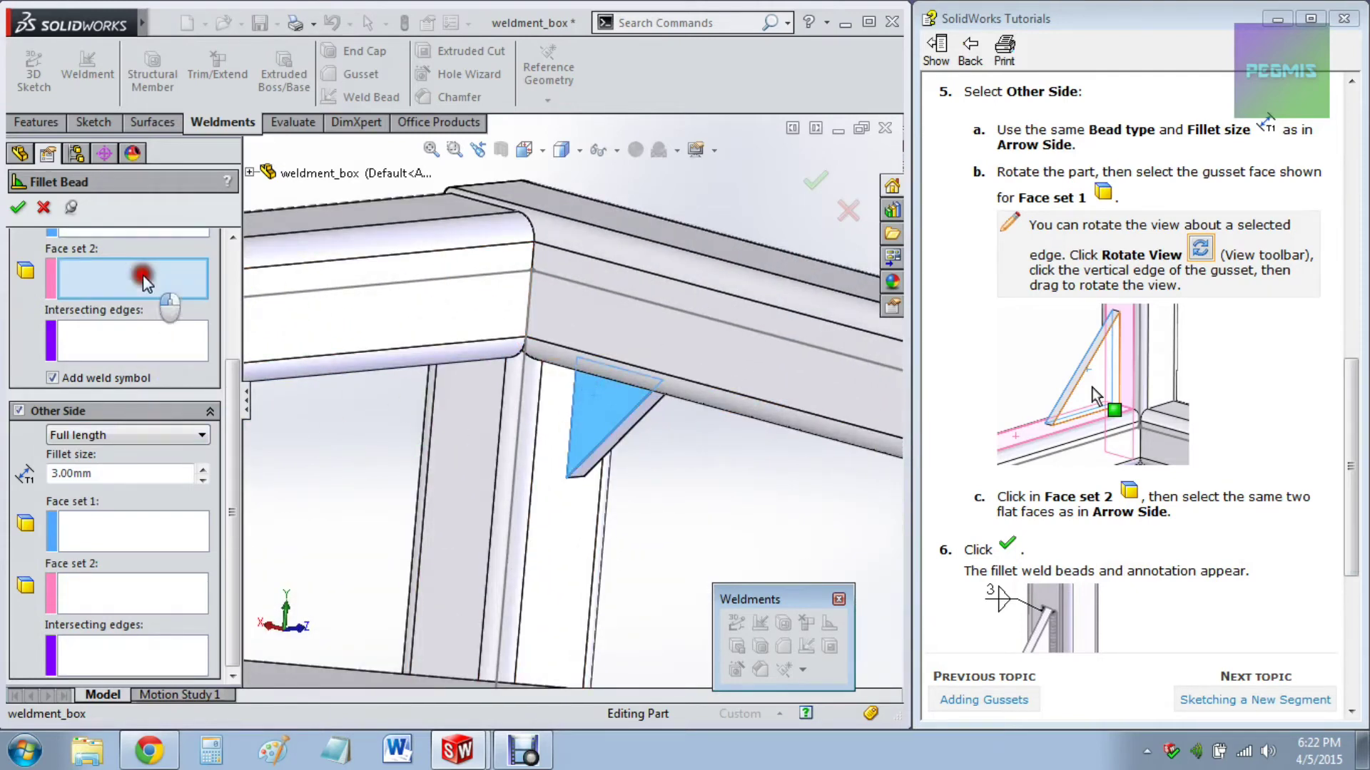
pyautogui.click(549, 439)
pyautogui.moveTo(549, 439); pyautogui.dragTo(566, 373, button='middle')
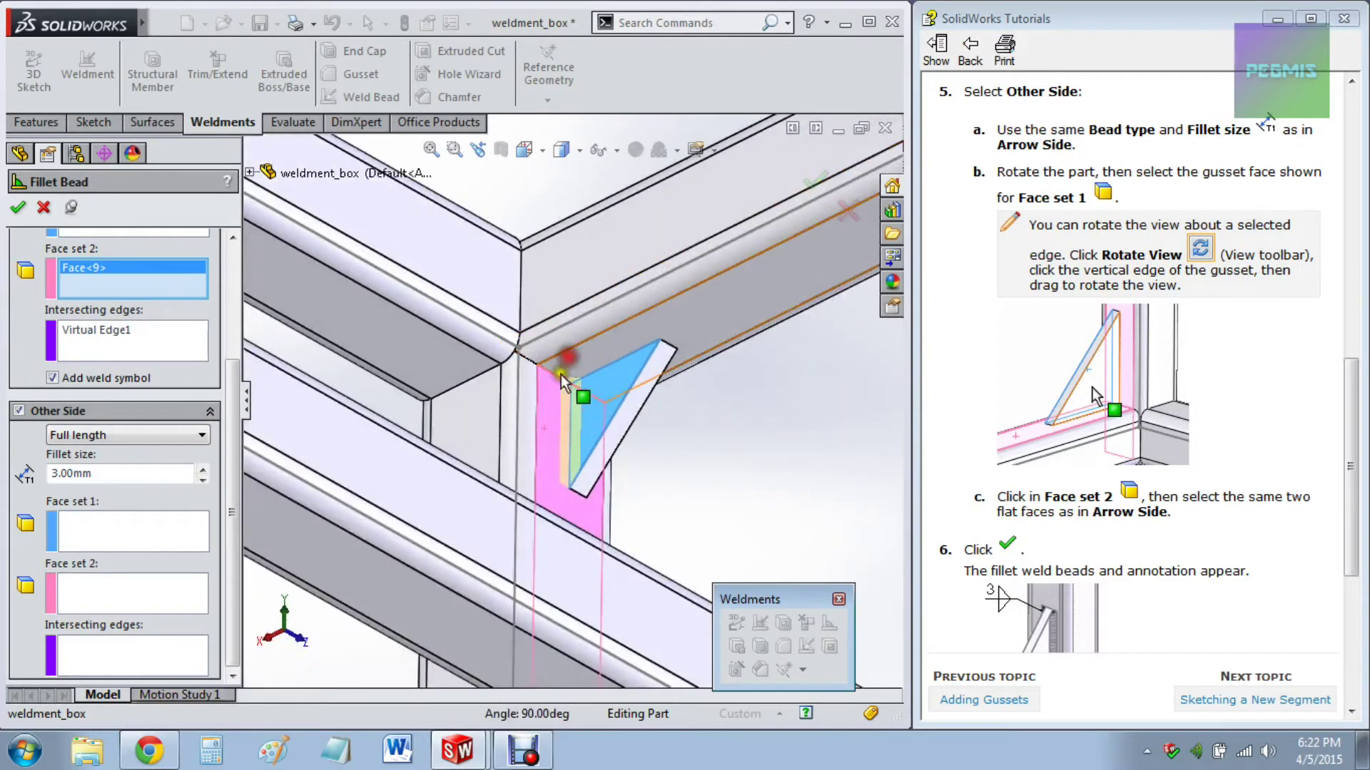
pyautogui.click(561, 371)
# Step: Pick the gusset's other face and two member faces for the other side, then create the bead
pyautogui.click(125, 527)
pyautogui.moveTo(617, 465); pyautogui.dragTo(534, 446, button='middle')
pyautogui.click(628, 425)
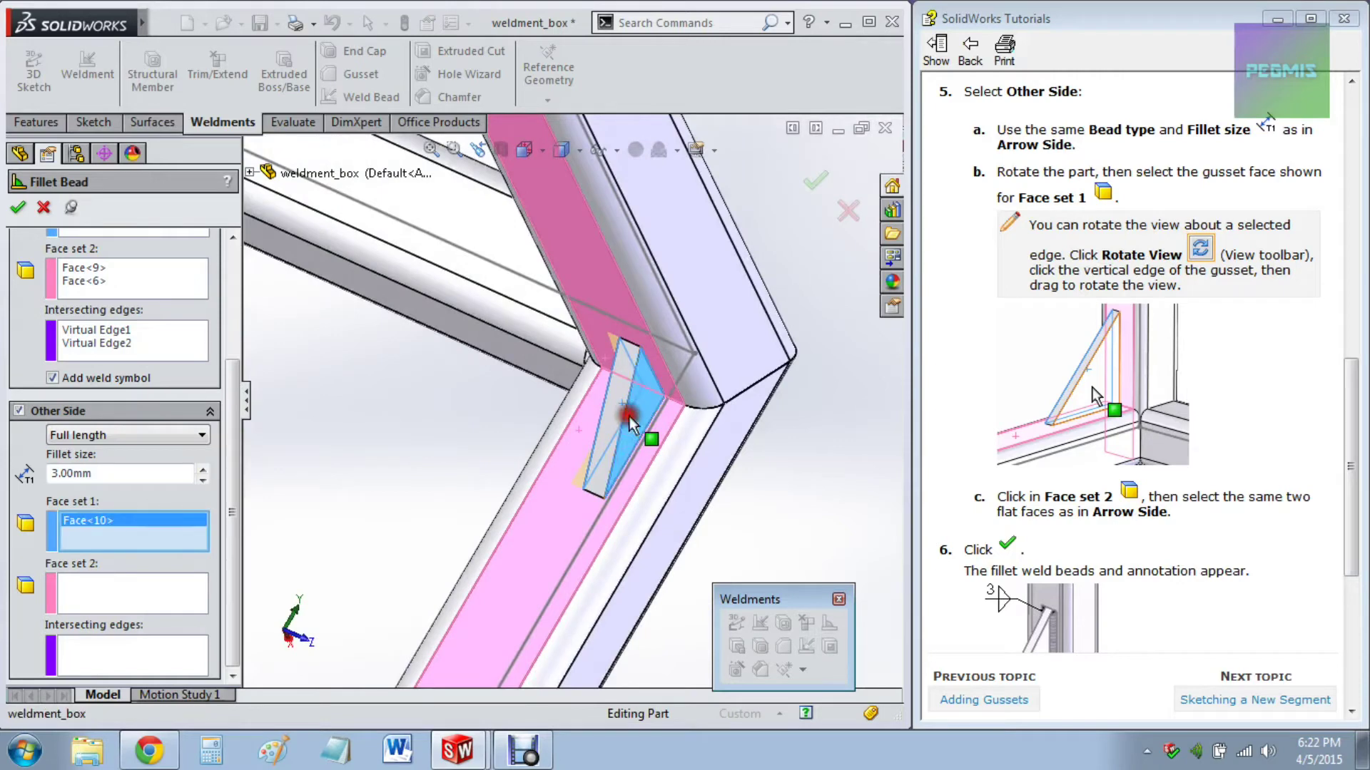
pyautogui.click(90, 592)
pyautogui.click(590, 474)
pyautogui.click(550, 511)
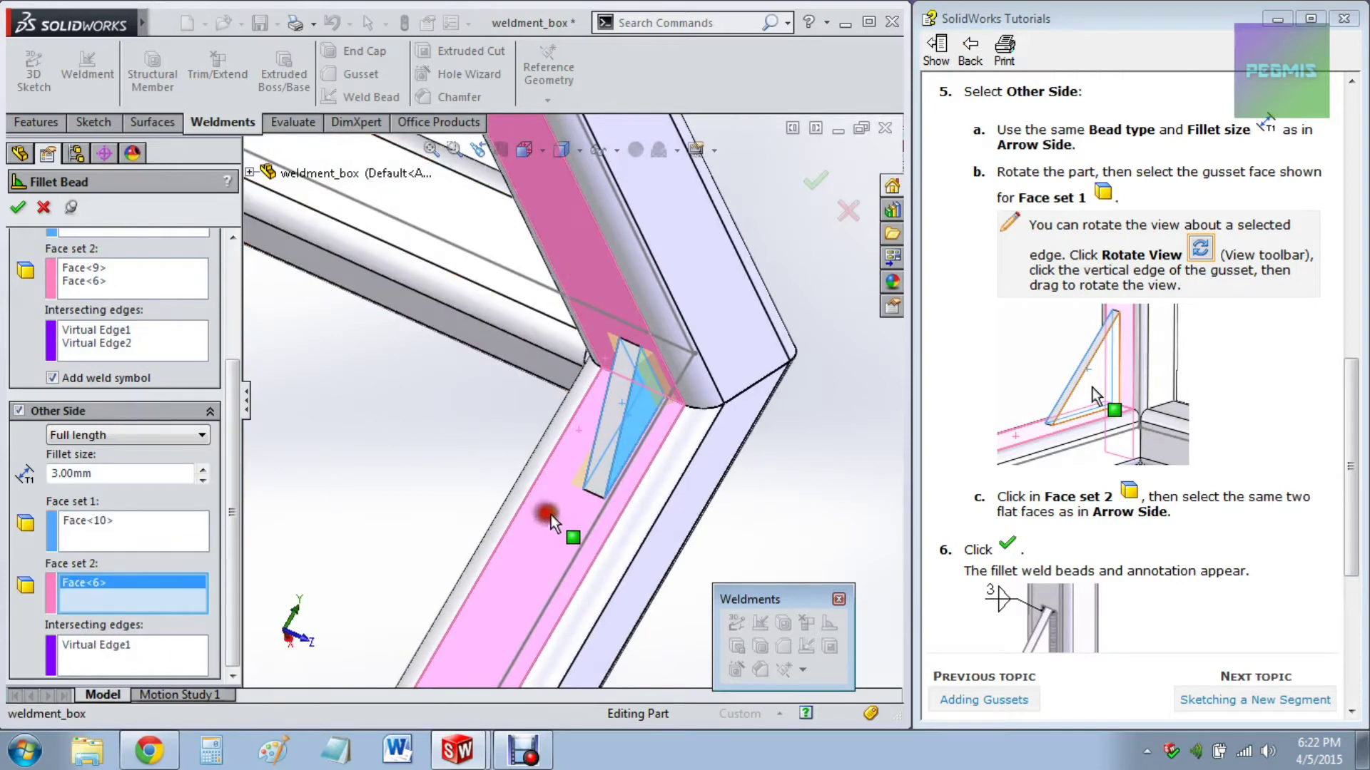
pyautogui.click(17, 207)
# Step: For the last gusset's arrow side, pick its face and the vertical and horizontal member inner faces
pyautogui.press('z')
pyautogui.press('z')
pyautogui.press('z')
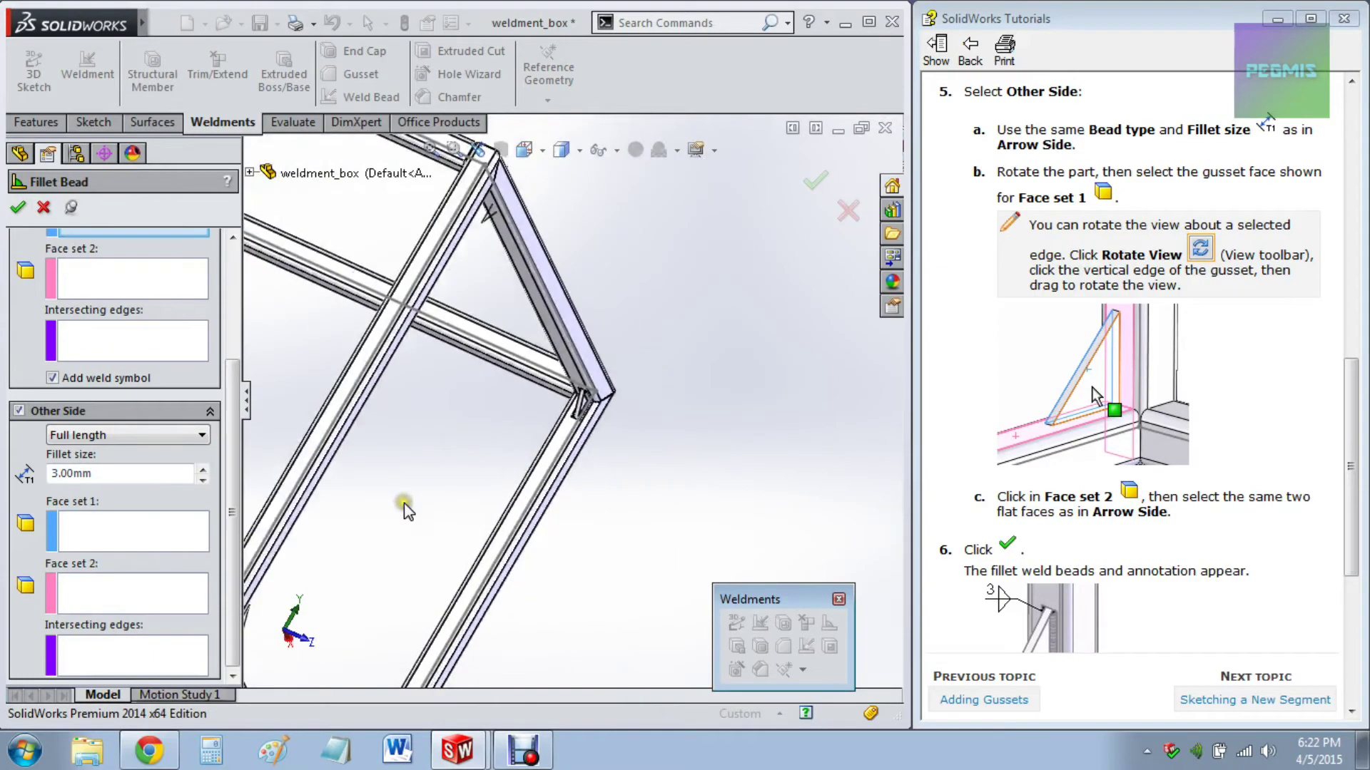
pyautogui.moveTo(510, 479); pyautogui.dragTo(421, 549, button='middle')
pyautogui.scroll(-5, 428, 614)
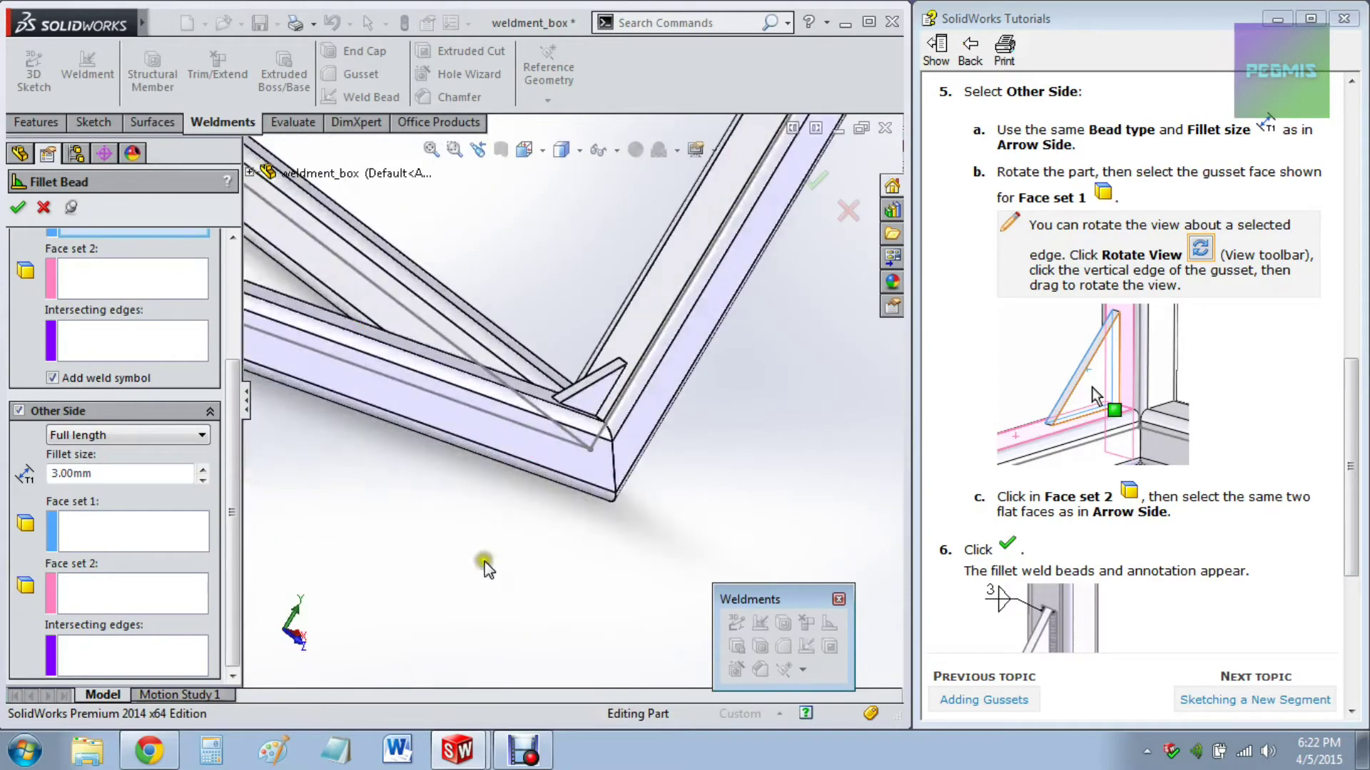
pyautogui.click(591, 391)
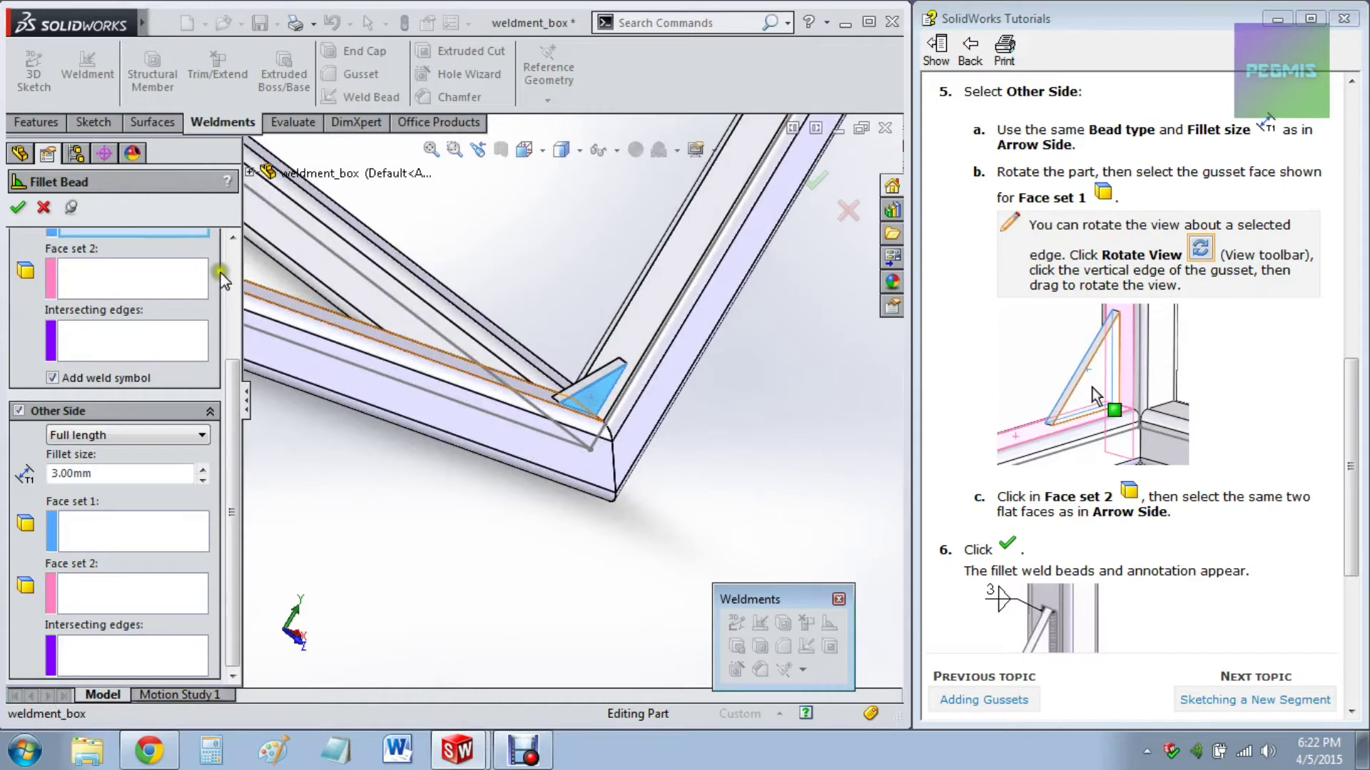
pyautogui.click(157, 268)
pyautogui.click(649, 308)
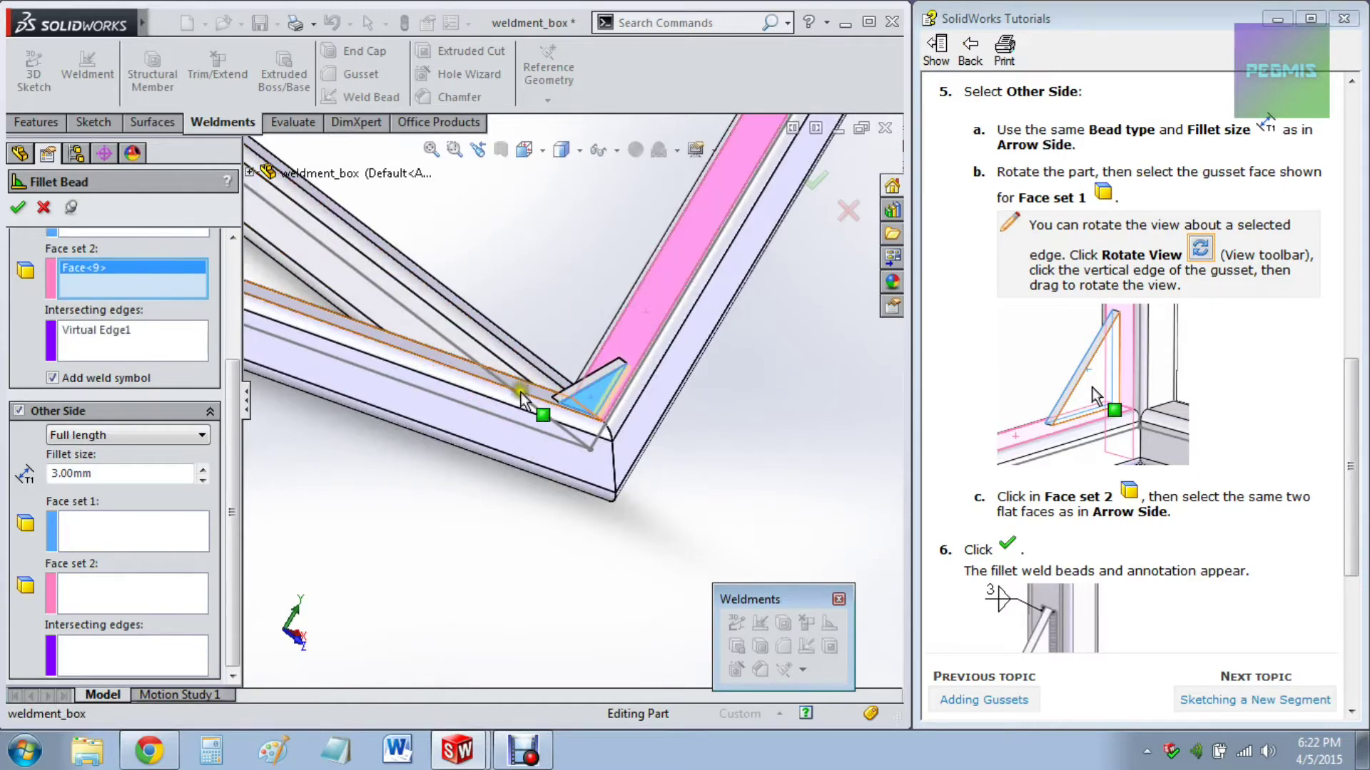
pyautogui.click(524, 389)
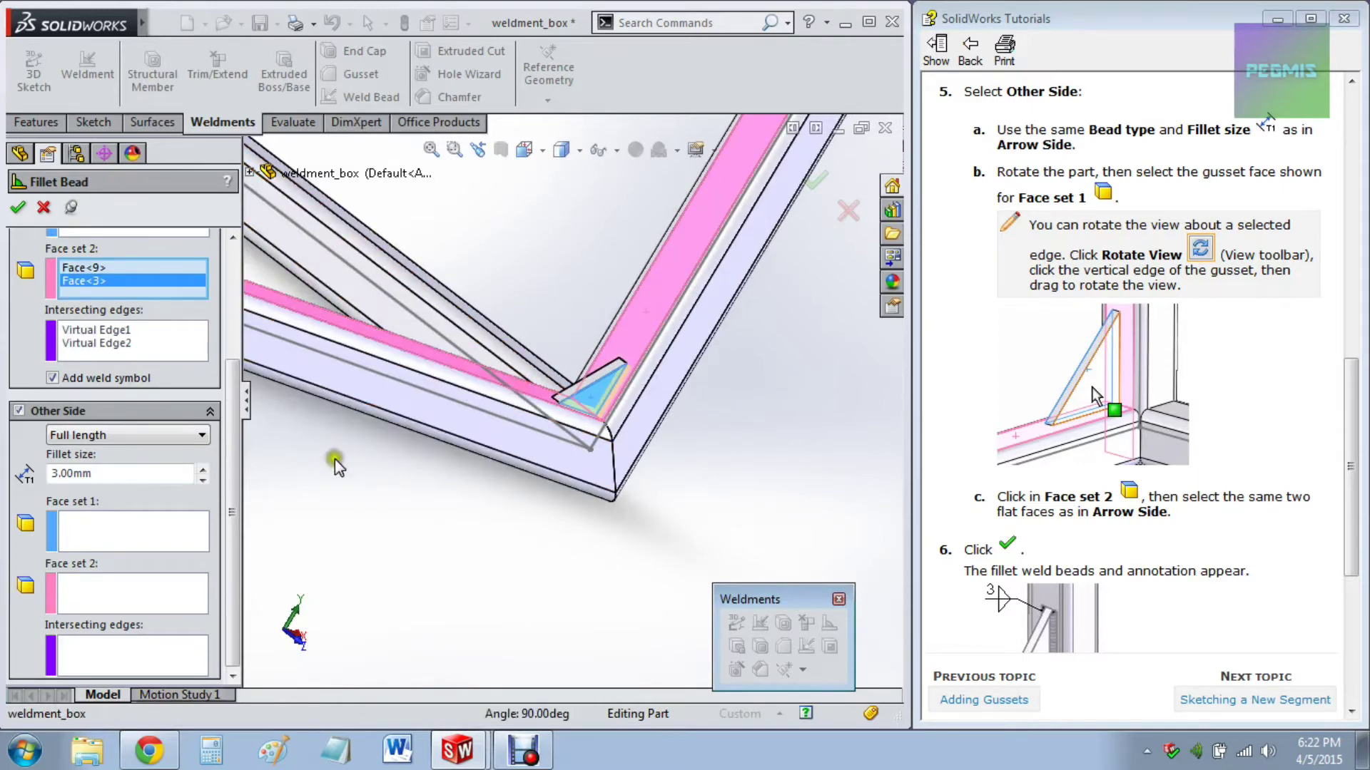
# Step: Pick the gusset's other face and its member faces for the other side, then create the final bead
pyautogui.click(157, 523)
pyautogui.moveTo(421, 336); pyautogui.dragTo(645, 394, button='middle')
pyautogui.click(644, 394)
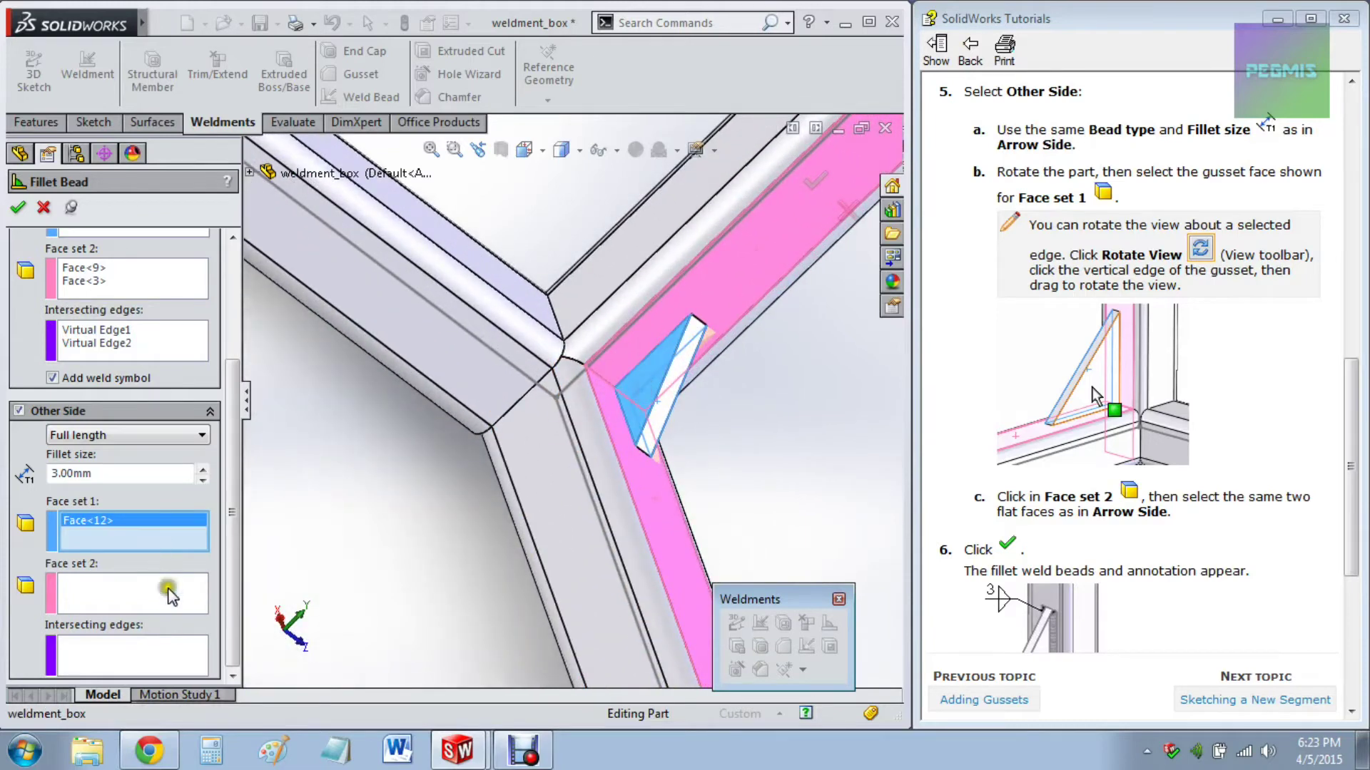
pyautogui.click(708, 271)
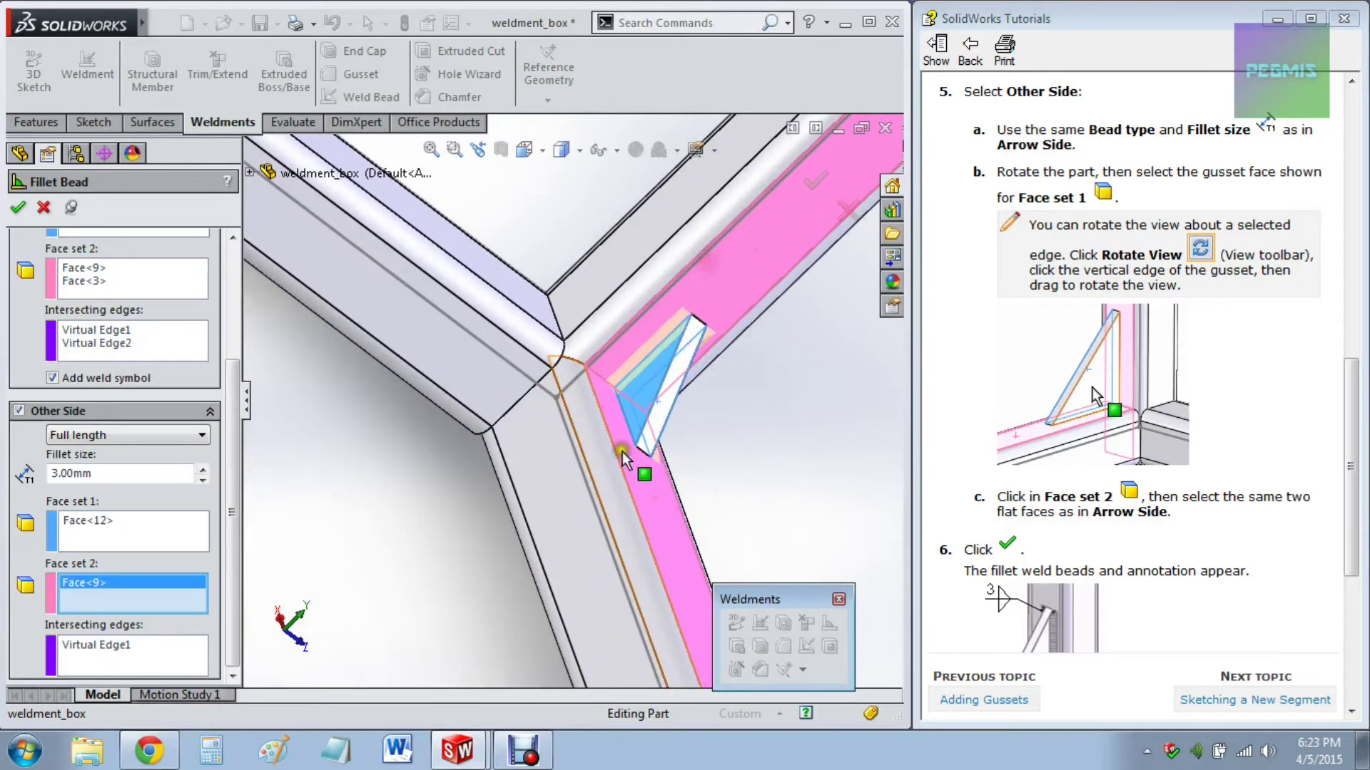
pyautogui.click(554, 465)
pyautogui.click(24, 214)
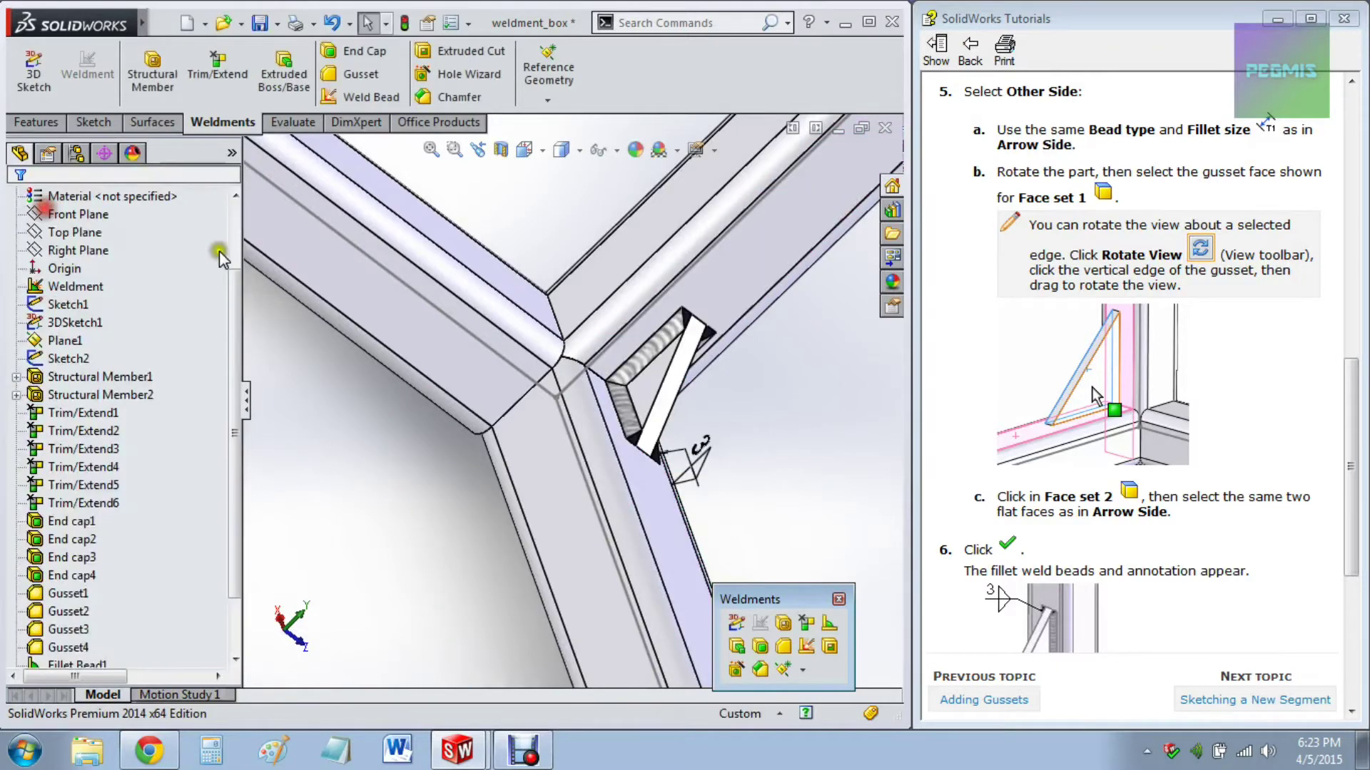
# Step: Switch the view of the welded frame to trimetric orientation
pyautogui.scroll(3, 609, 319)
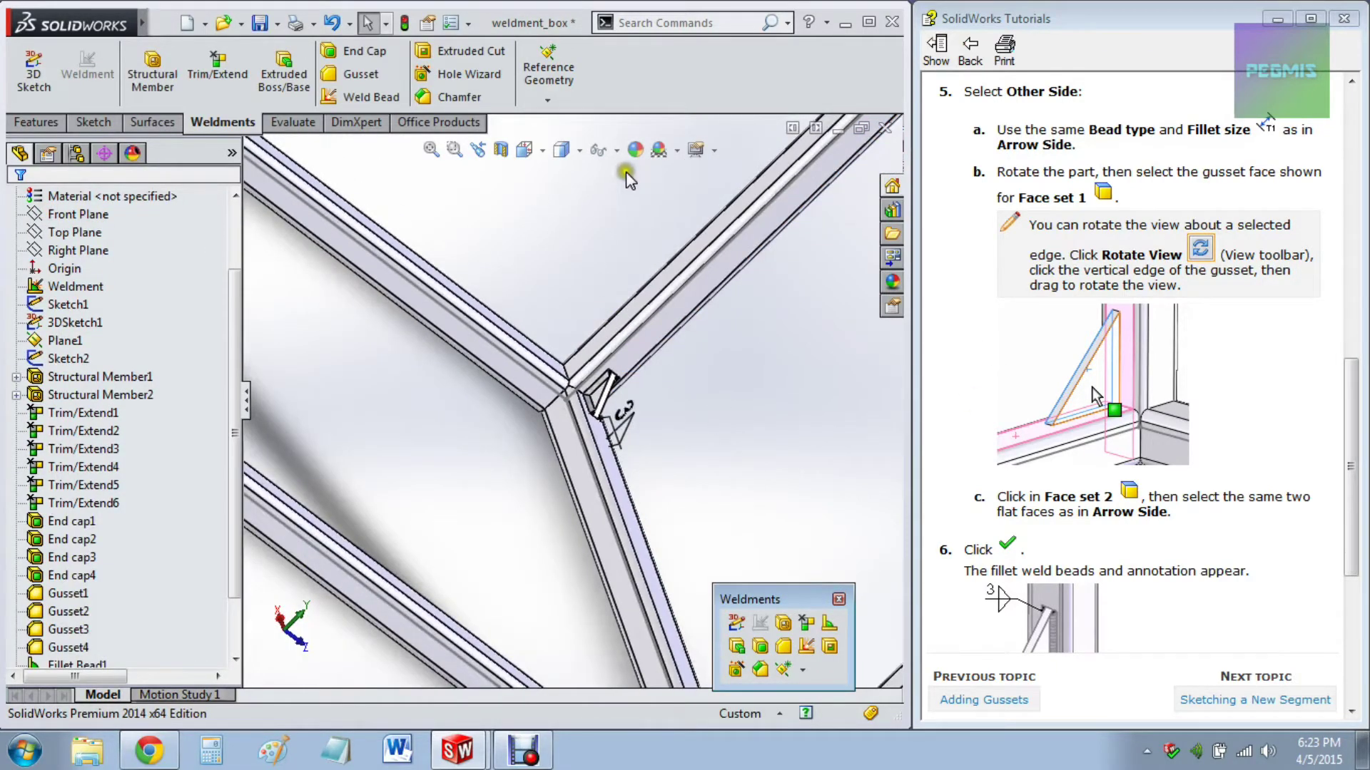
pyautogui.click(578, 150)
pyautogui.click(524, 149)
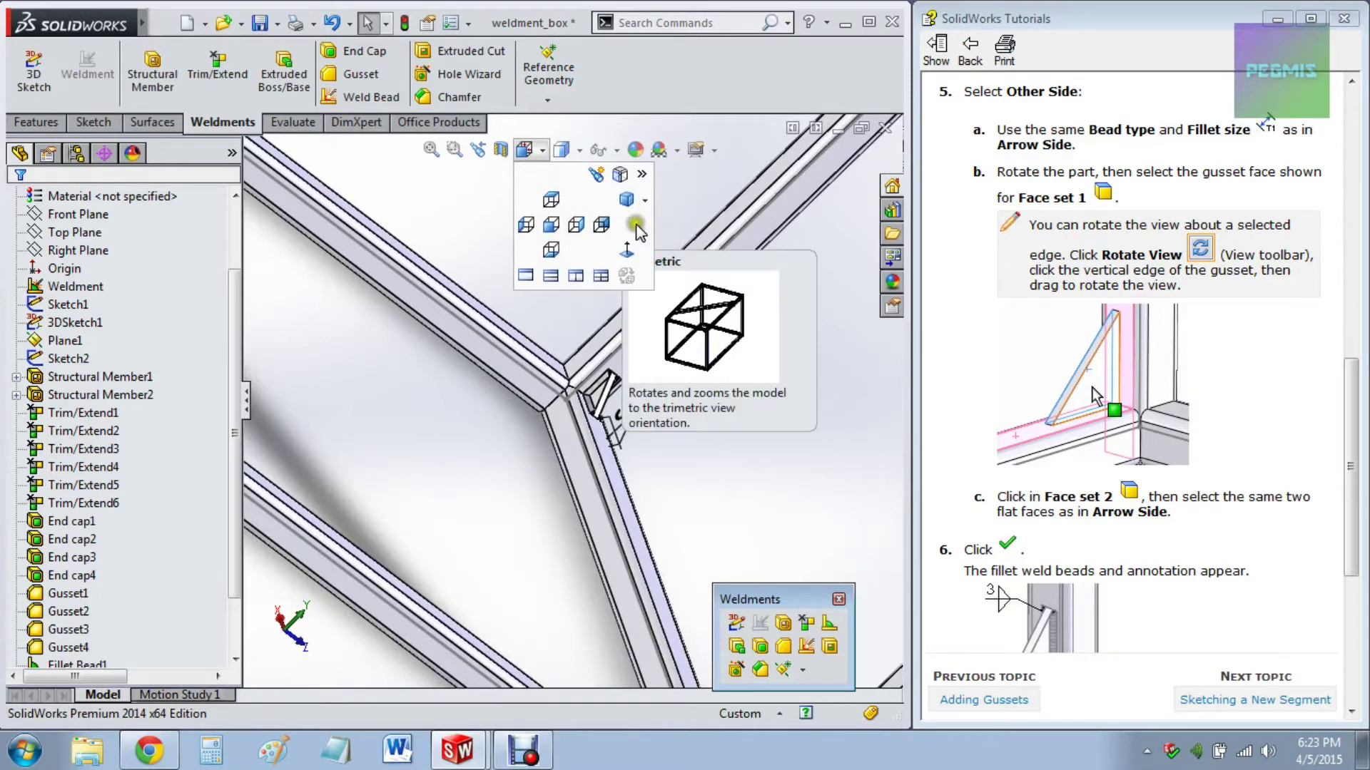
pyautogui.click(632, 202)
# Step: Check Fillet Bead1 through Fillet Bead4 in the FeatureManager tree and rebuild and save the part
pyautogui.click(421, 626)
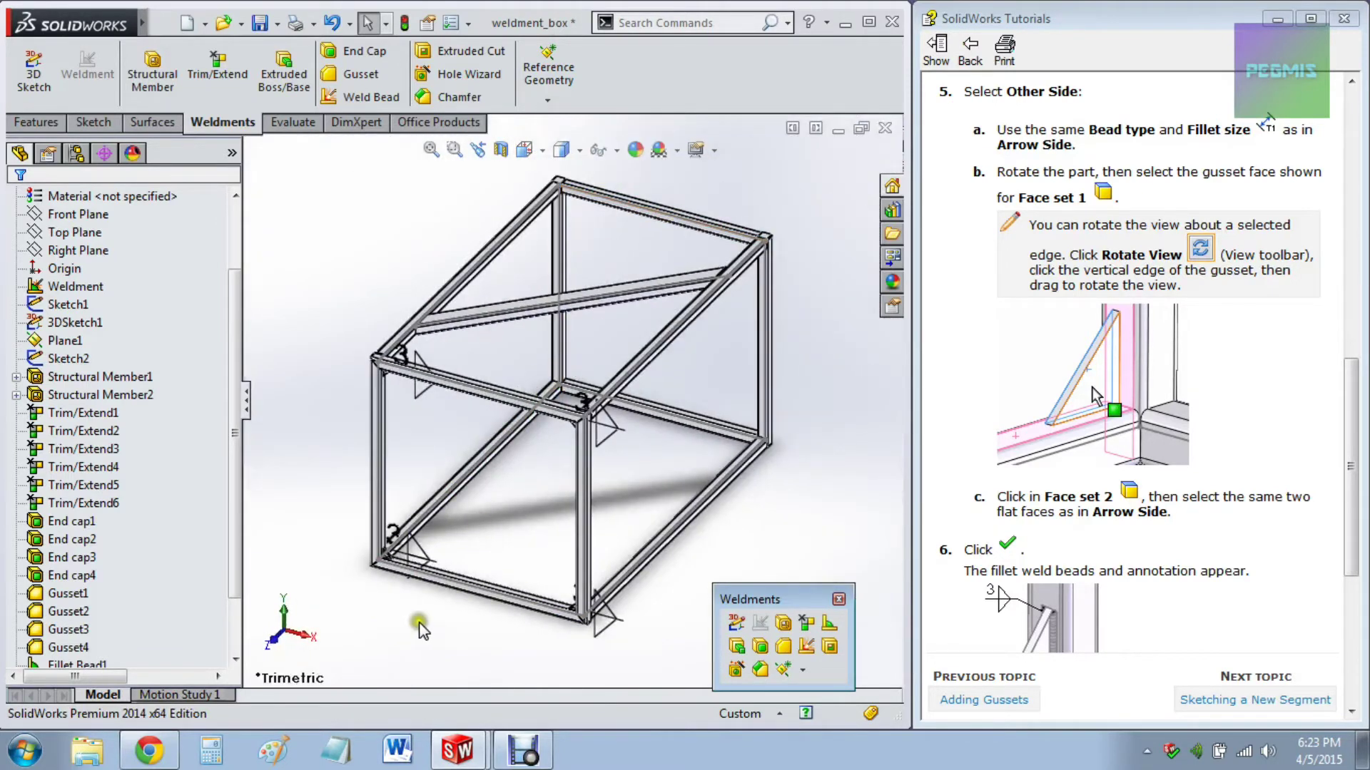
pyautogui.click(1296, 575)
pyautogui.moveTo(1351, 540); pyautogui.dragTo(1337, 672)
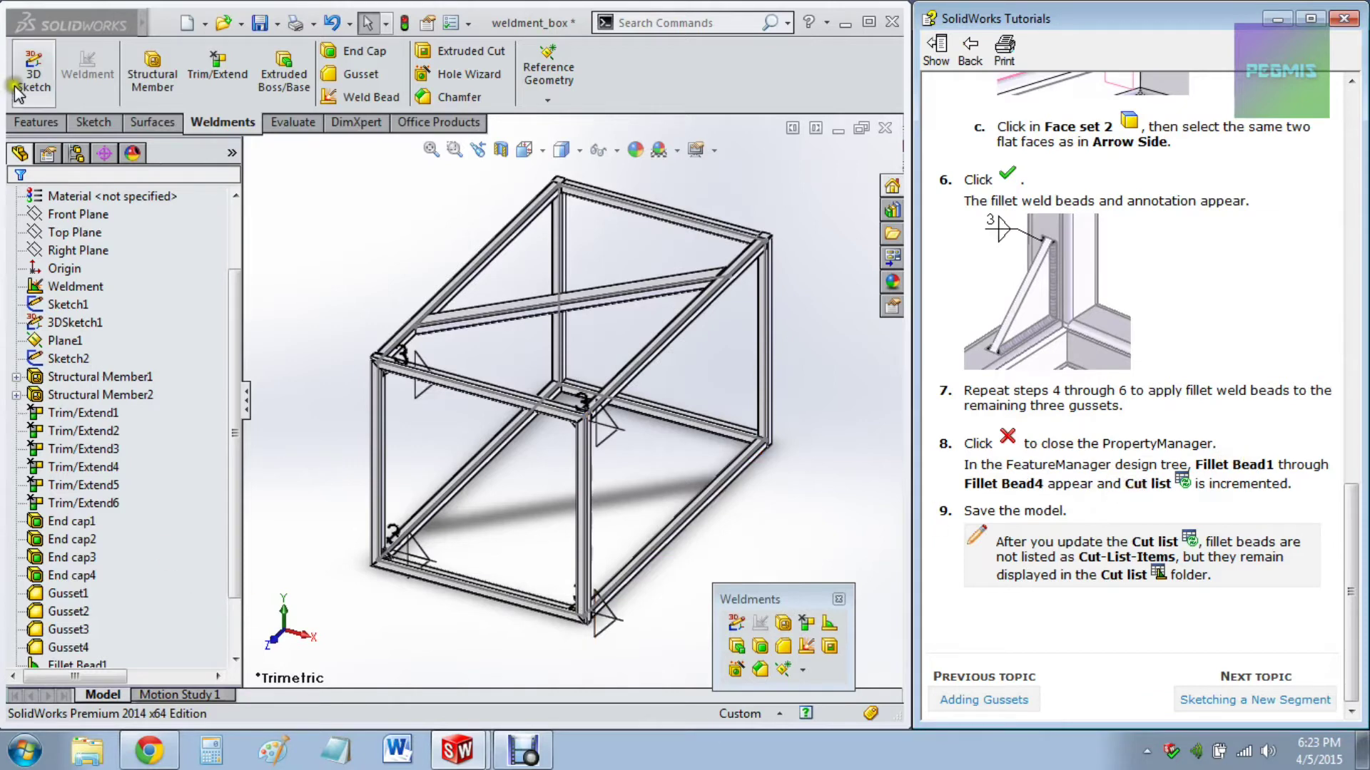
pyautogui.moveTo(237, 535); pyautogui.dragTo(232, 631)
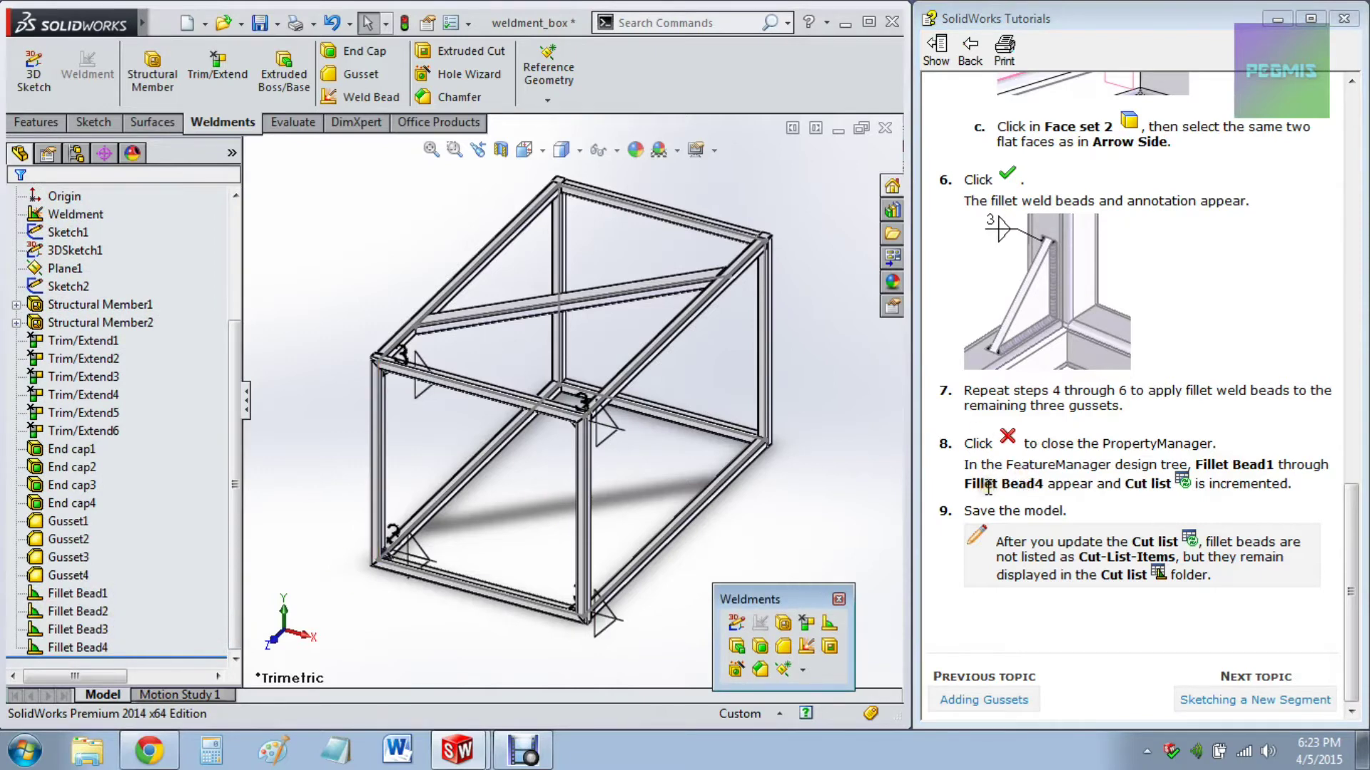
pyautogui.hotkey('ctrl', 's')
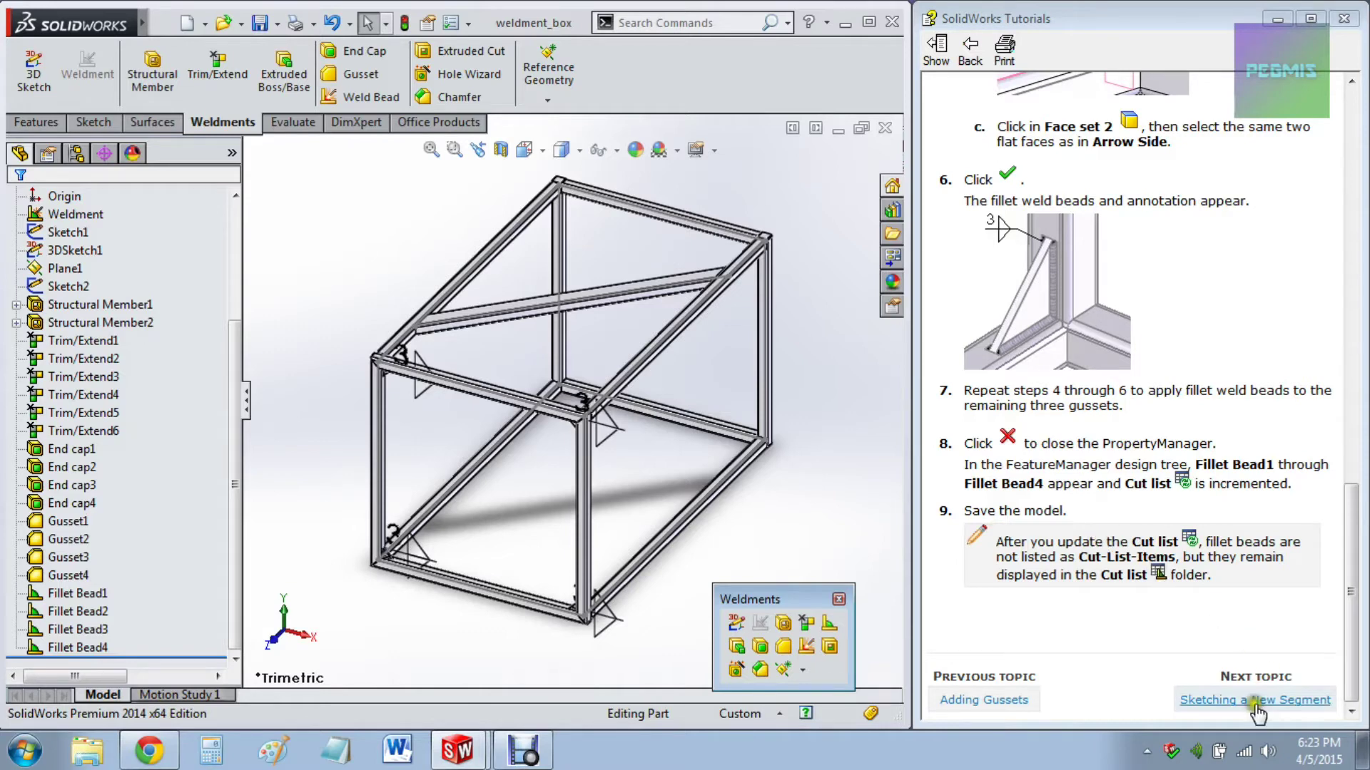
# Step: Advance the tutorial to Sketching a New Segment and view the frame from the Bottom orientation
pyautogui.click(1254, 700)
pyautogui.click(362, 593)
pyautogui.click(524, 149)
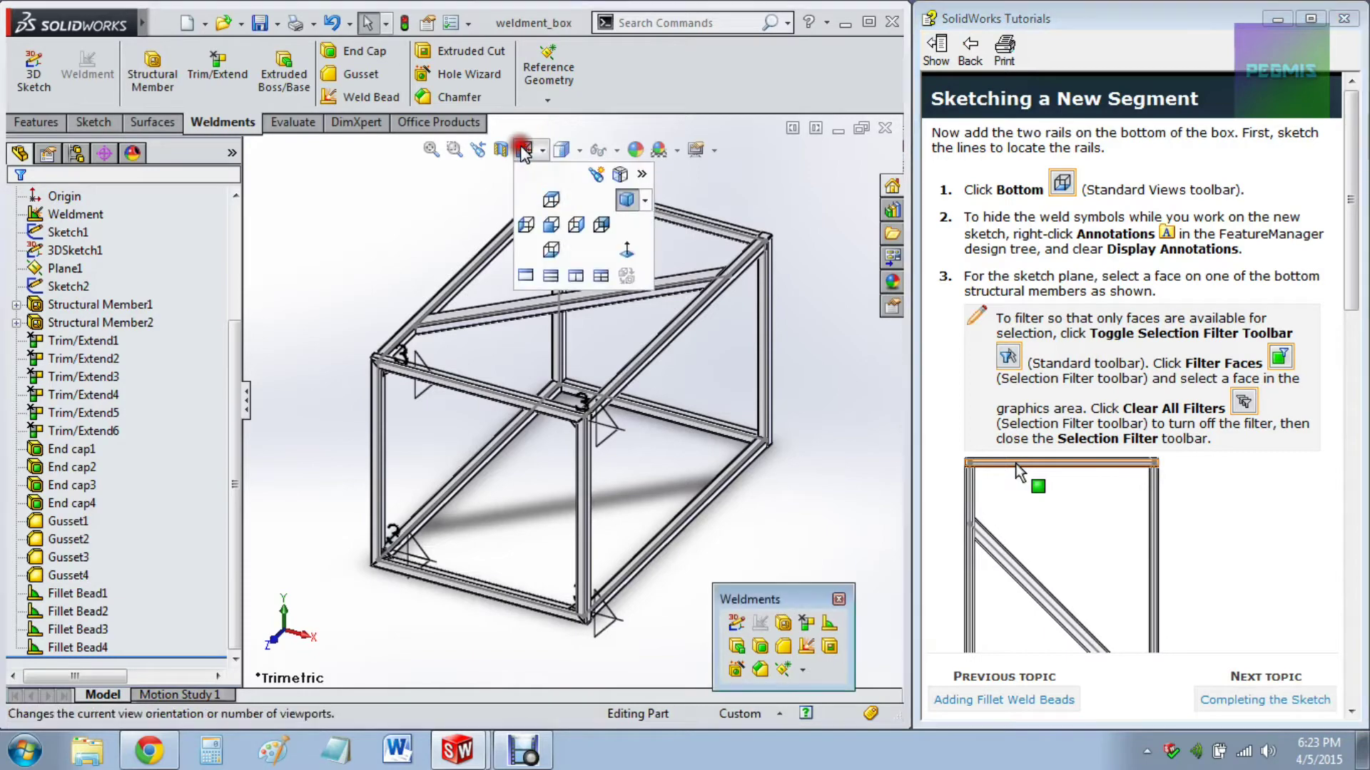
pyautogui.click(551, 251)
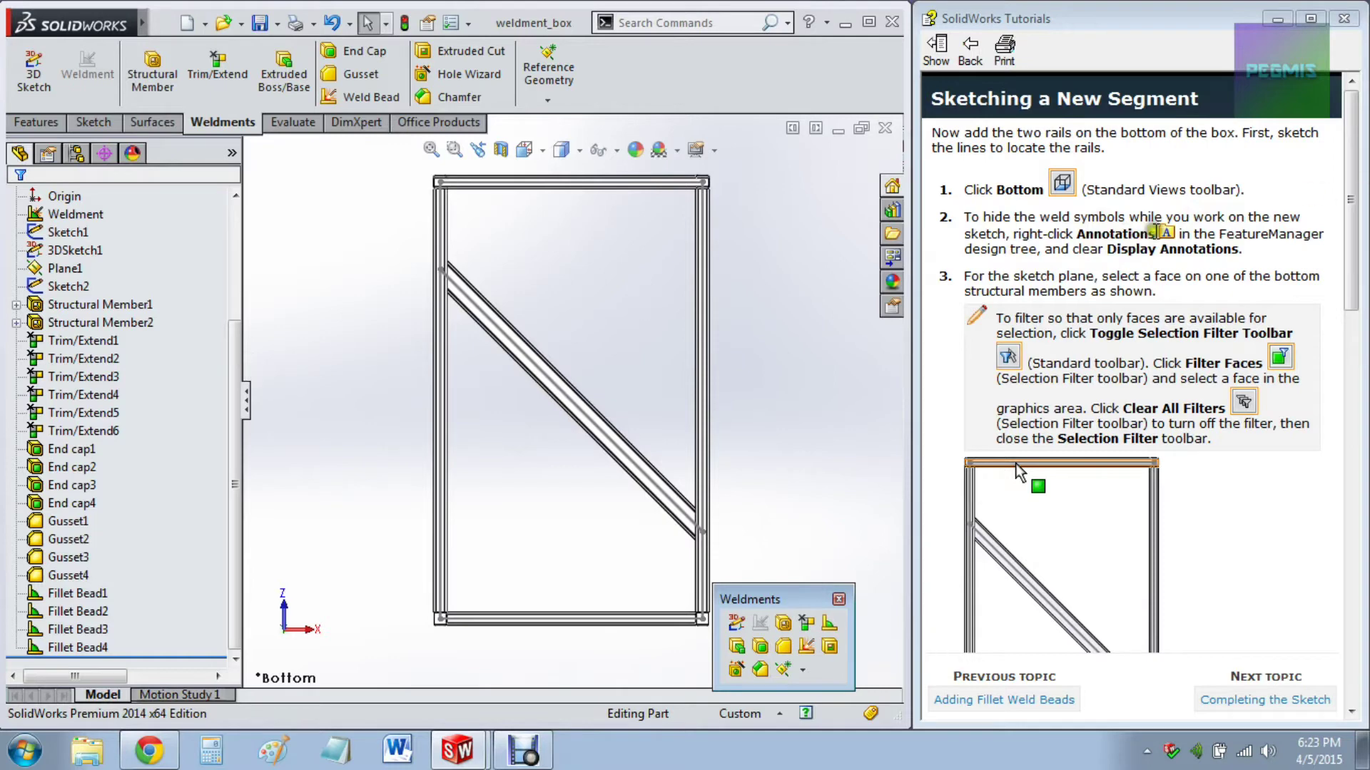
# Step: Clear Display Annotations on the Annotations folder to hide the weld symbols
pyautogui.moveTo(234, 360); pyautogui.dragTo(257, 245)
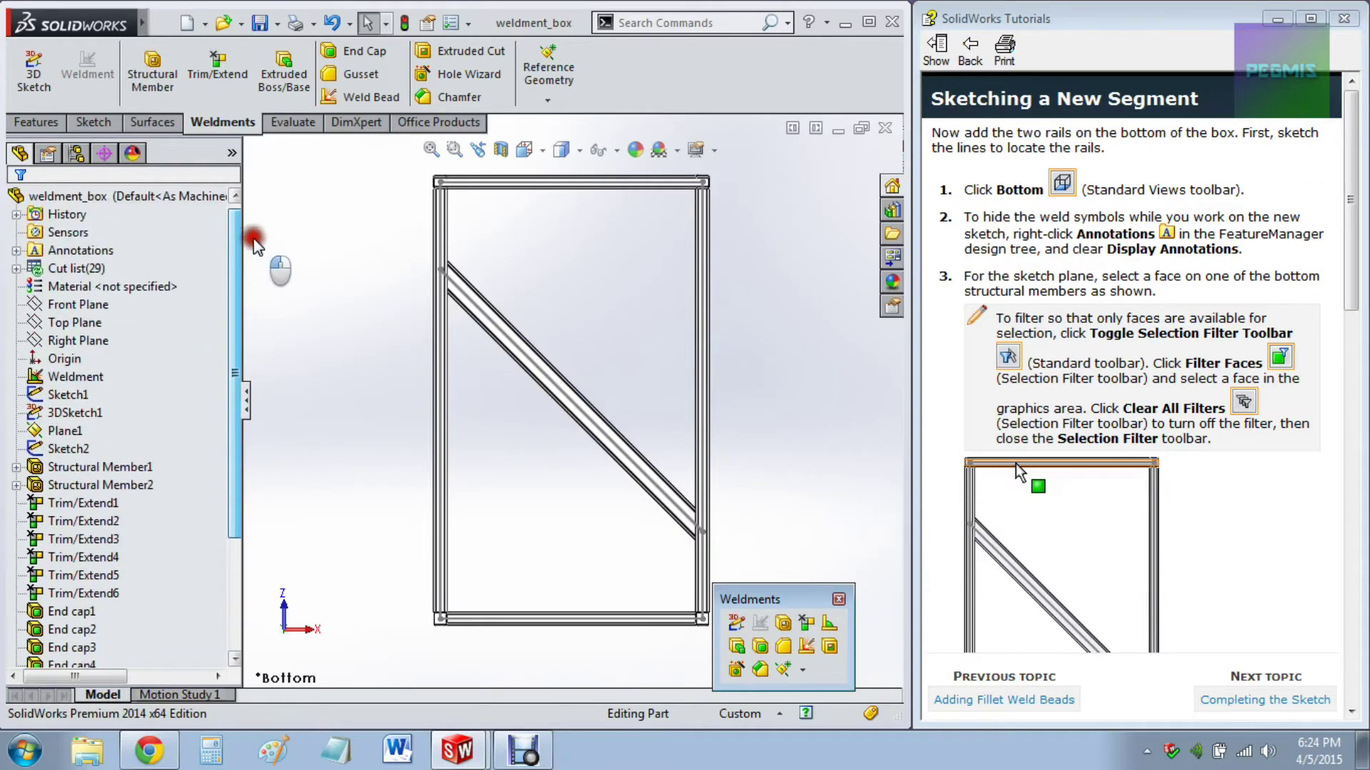
pyautogui.rightClick(80, 253)
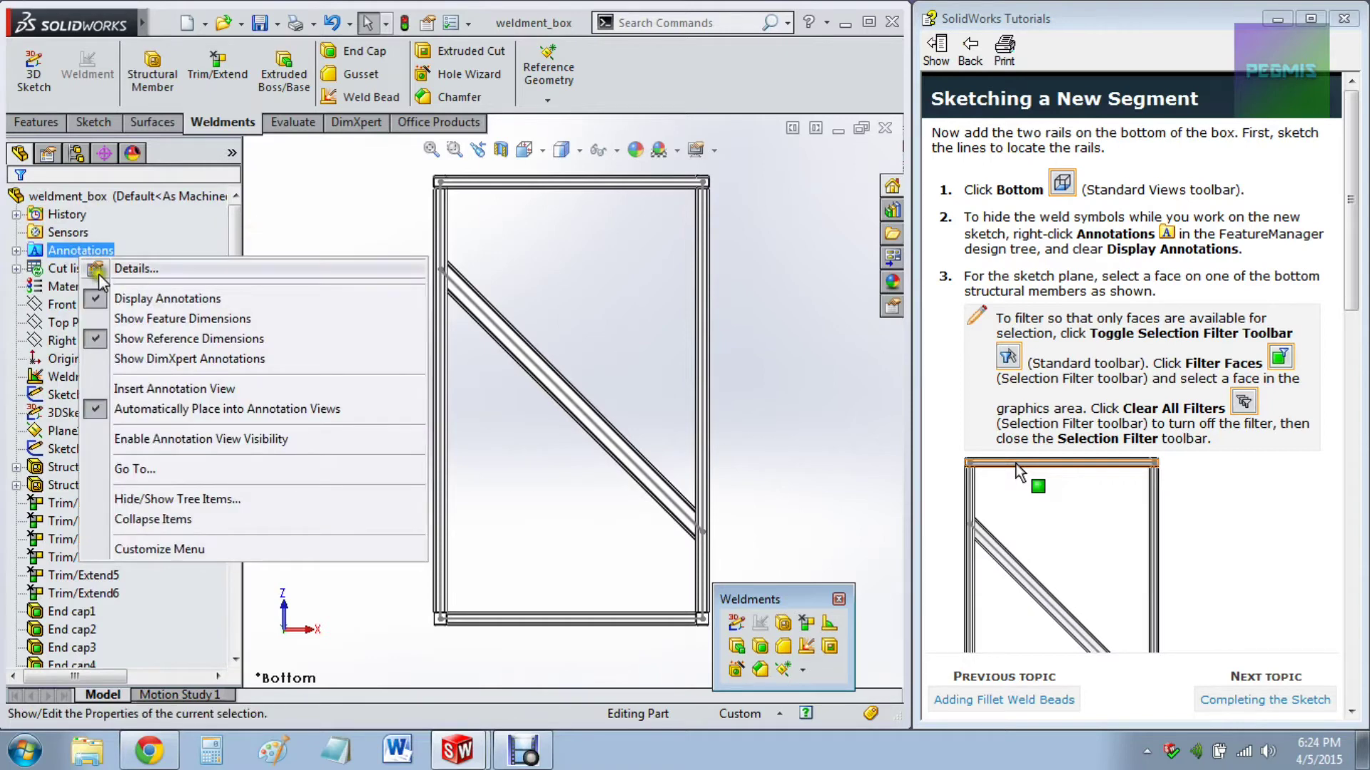
pyautogui.click(147, 300)
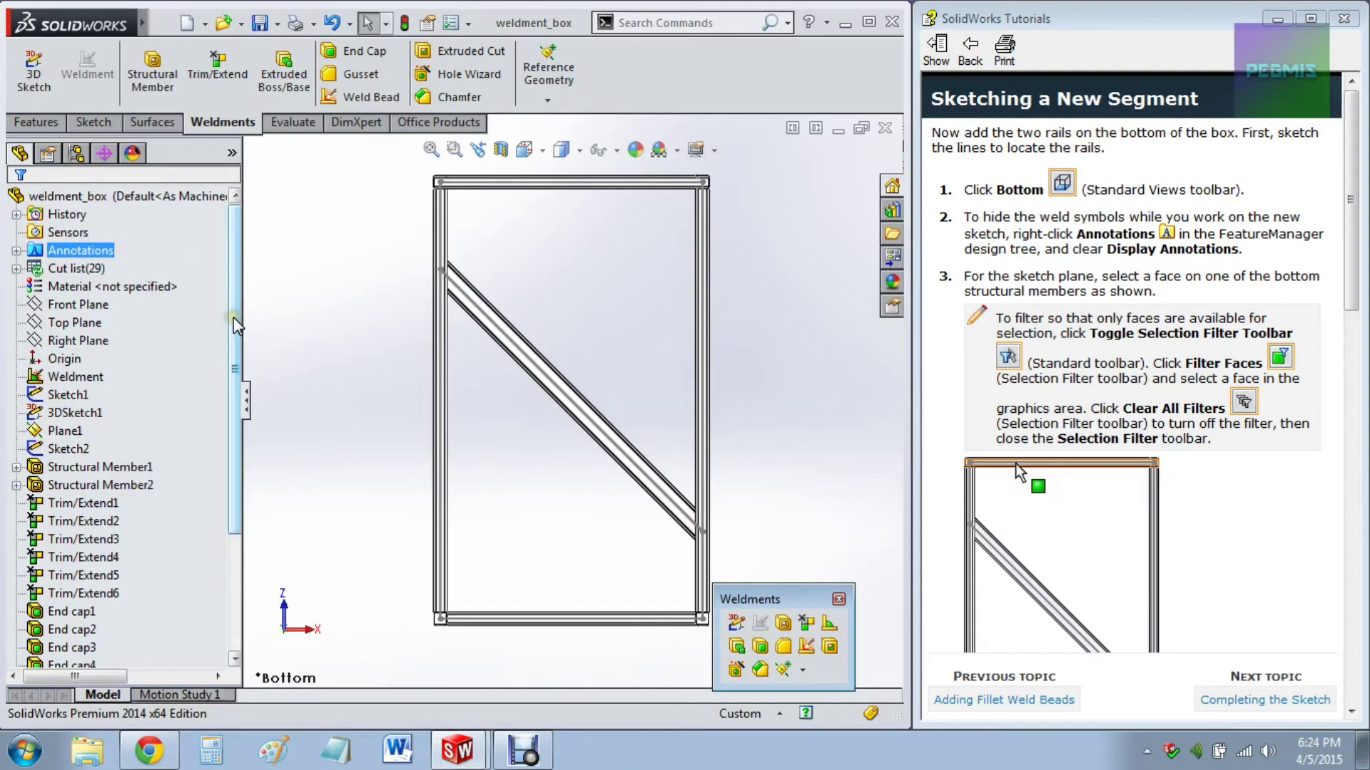
pyautogui.scroll(-3, 237, 327)
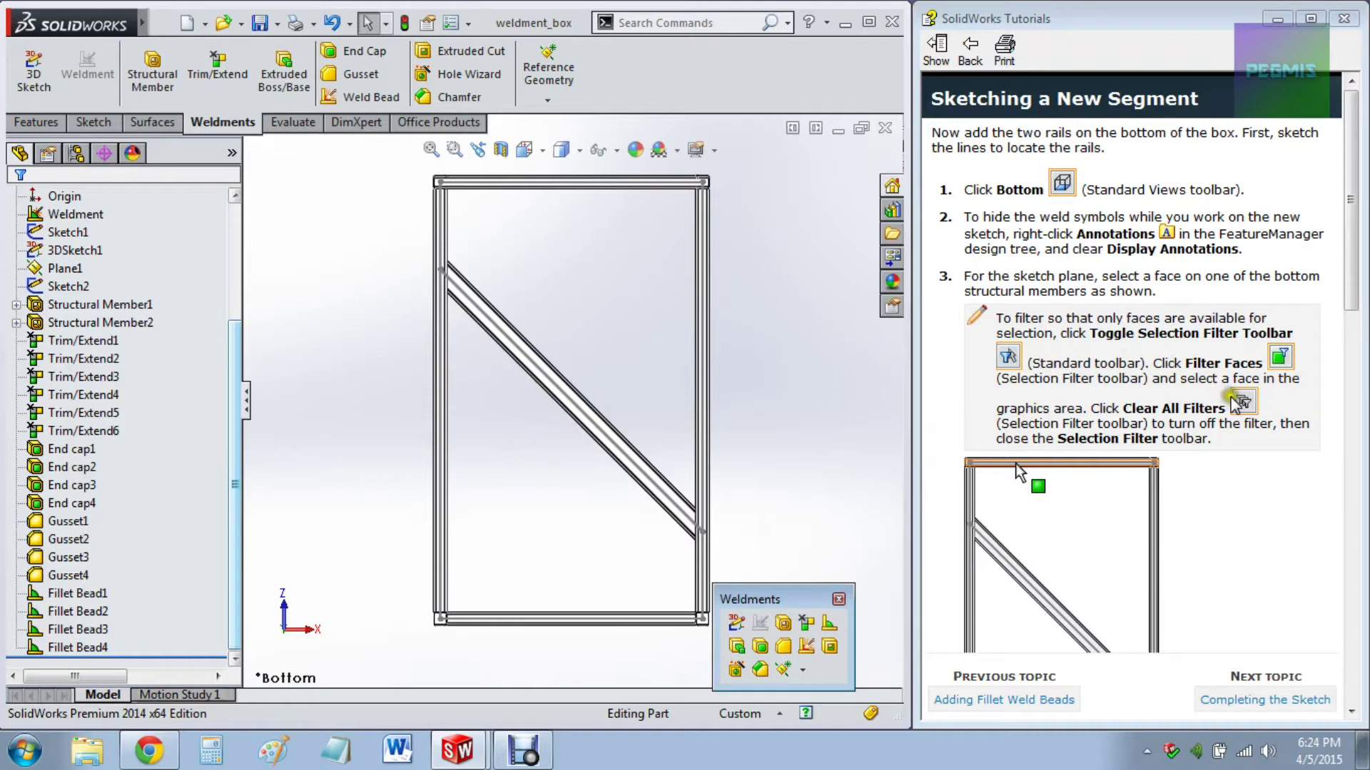
# Step: Select a bottom structural member face as the sketch plane and bring up the Sketch tools
pyautogui.moveTo(1351, 300); pyautogui.dragTo(1345, 373)
pyautogui.scroll(-5, 1025, 227)
pyautogui.scroll(6, 1053, 218)
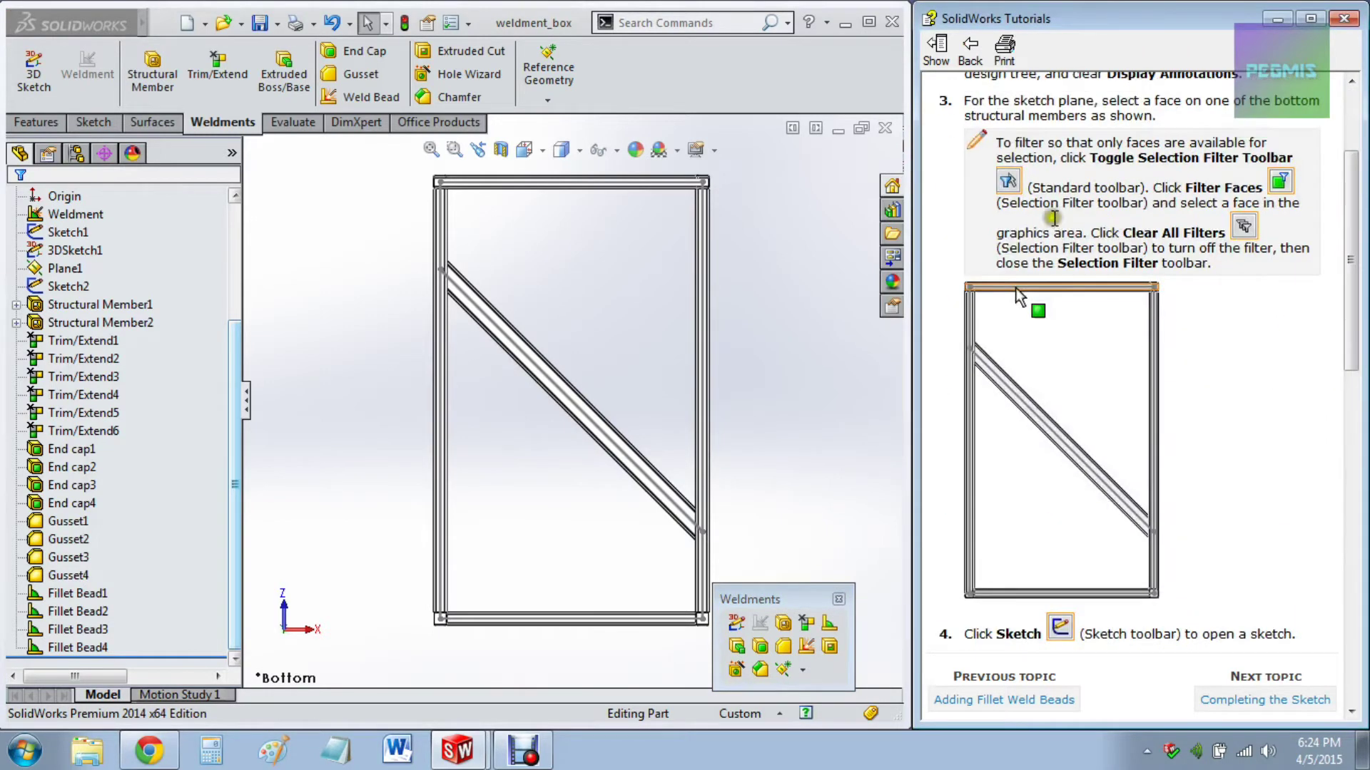
pyautogui.click(569, 210)
pyautogui.scroll(-6, 560, 225)
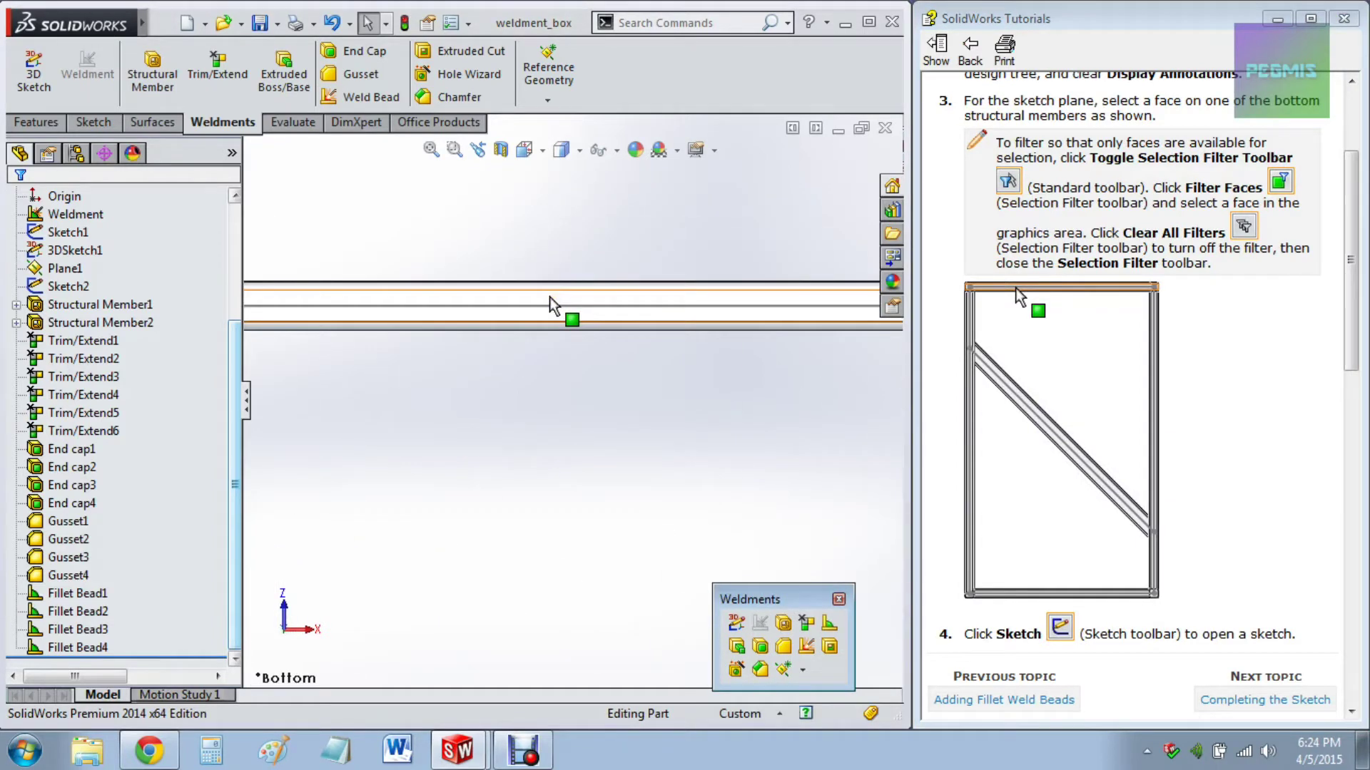
pyautogui.click(550, 305)
pyautogui.click(740, 387)
pyautogui.click(93, 122)
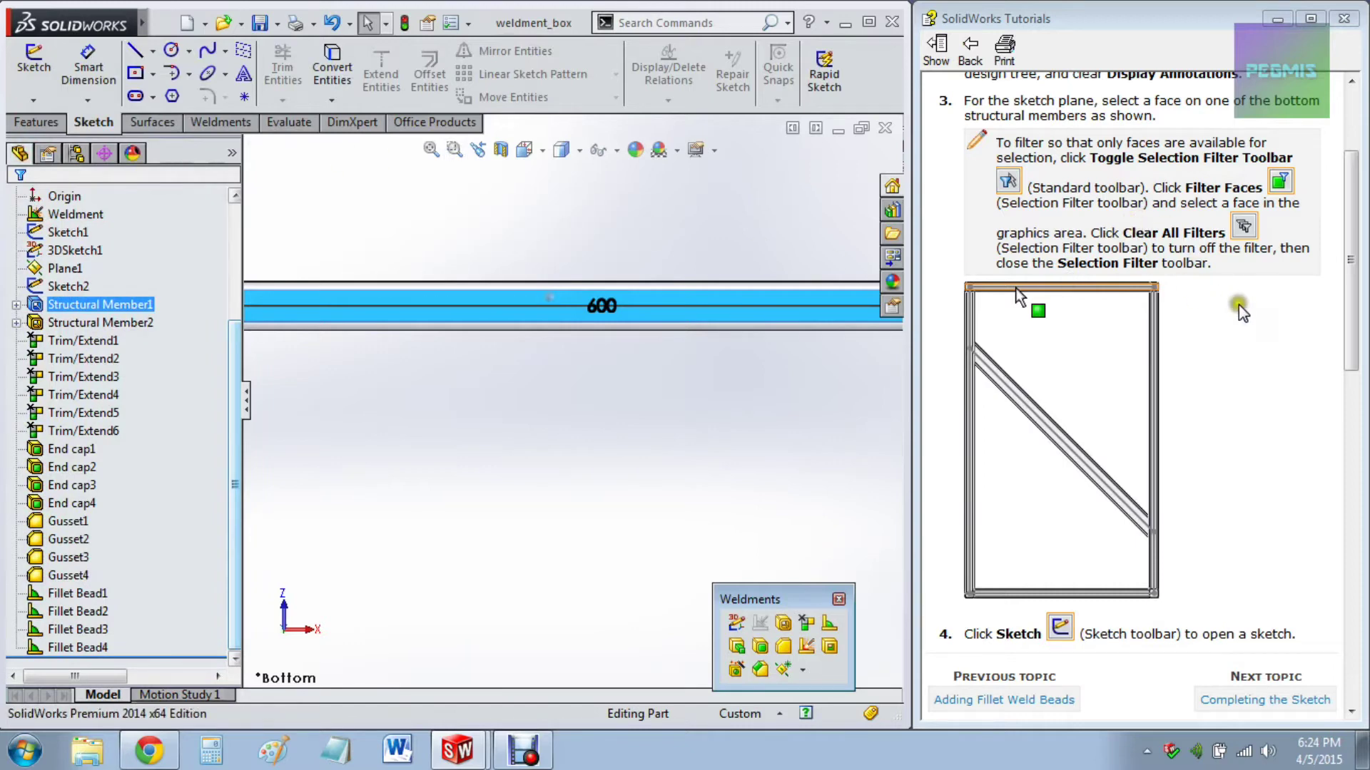
# Step: Fit the frame, turn on View > Sketches, and reselect the top beam face
pyautogui.moveTo(1355, 316)
pyautogui.mouseDown()
pyautogui.moveTo(1341, 328)
pyautogui.moveTo(1332, 427)
pyautogui.mouseUp()
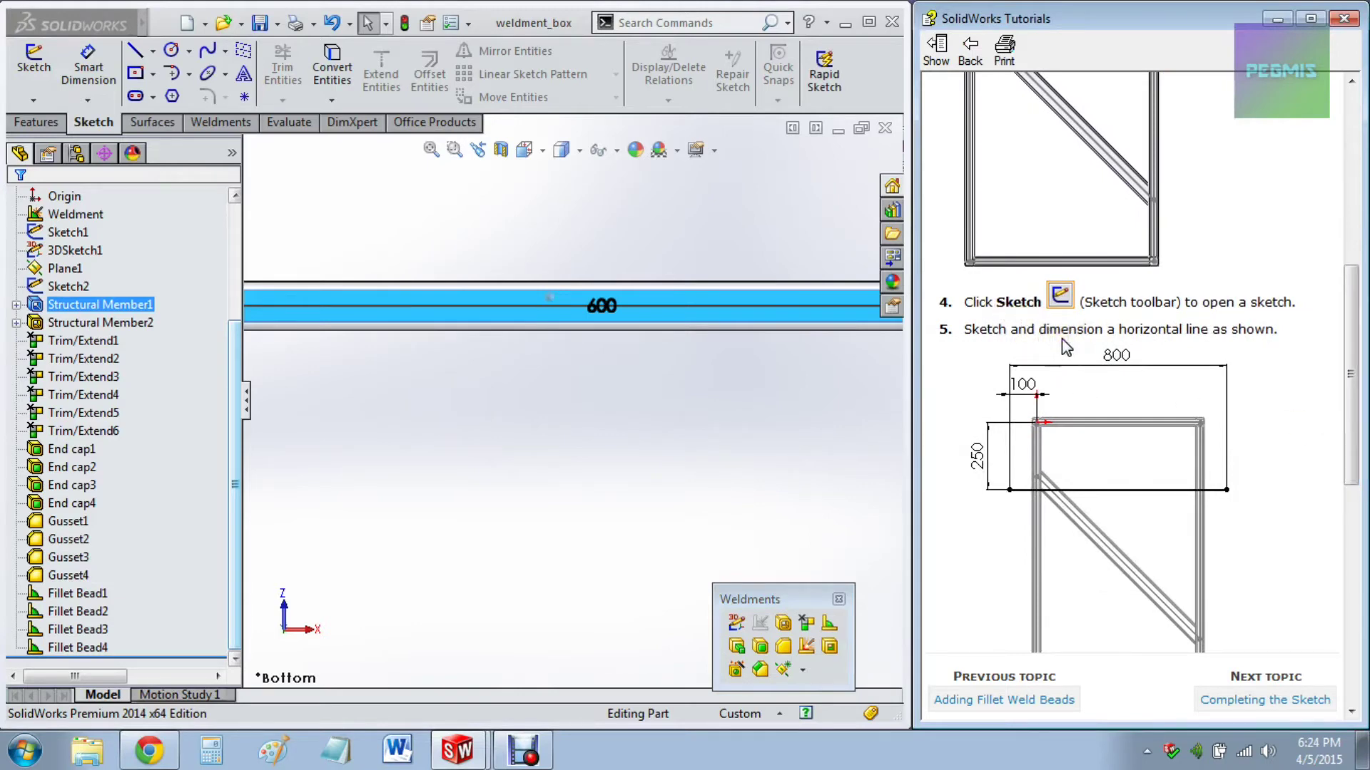
pyautogui.click(651, 560)
pyautogui.press('f')
pyautogui.scroll(2, 568, 453)
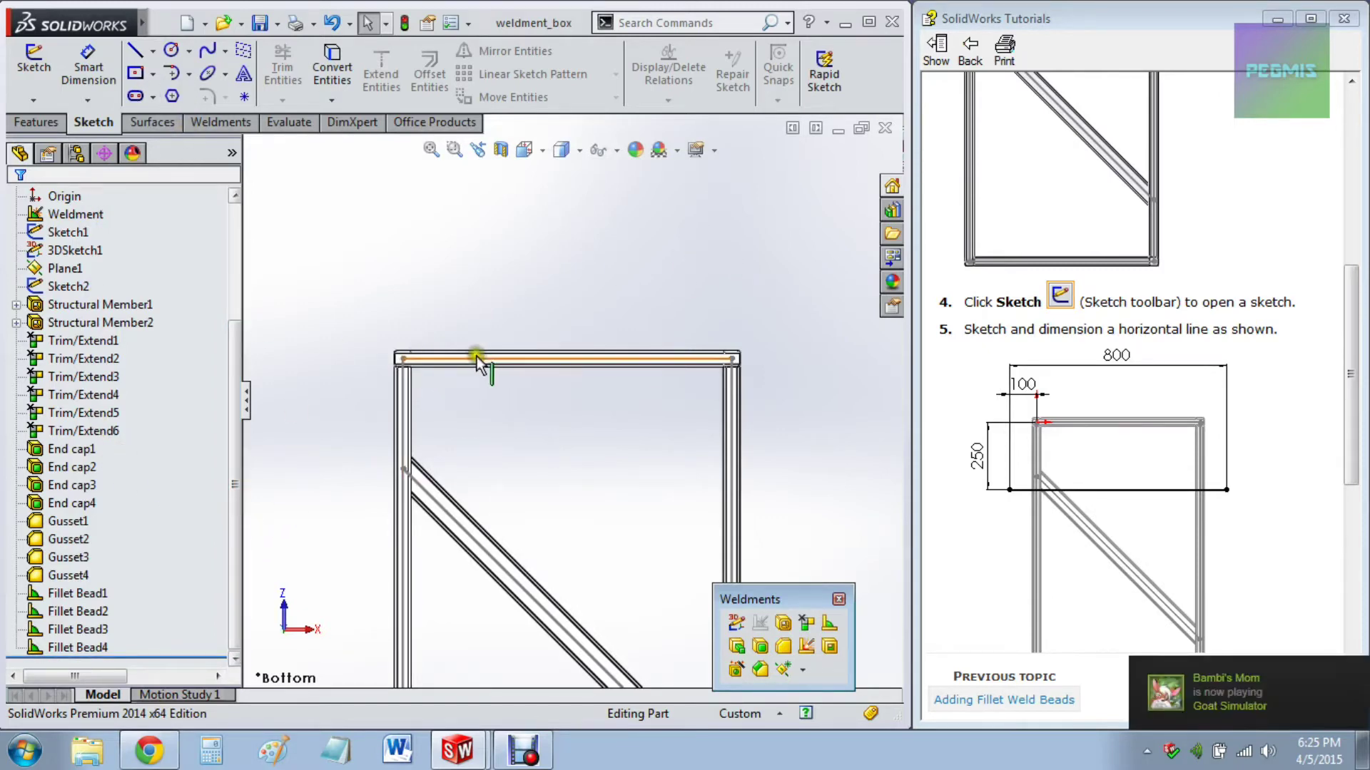
pyautogui.moveTo(124, 37)
pyautogui.click(199, 22)
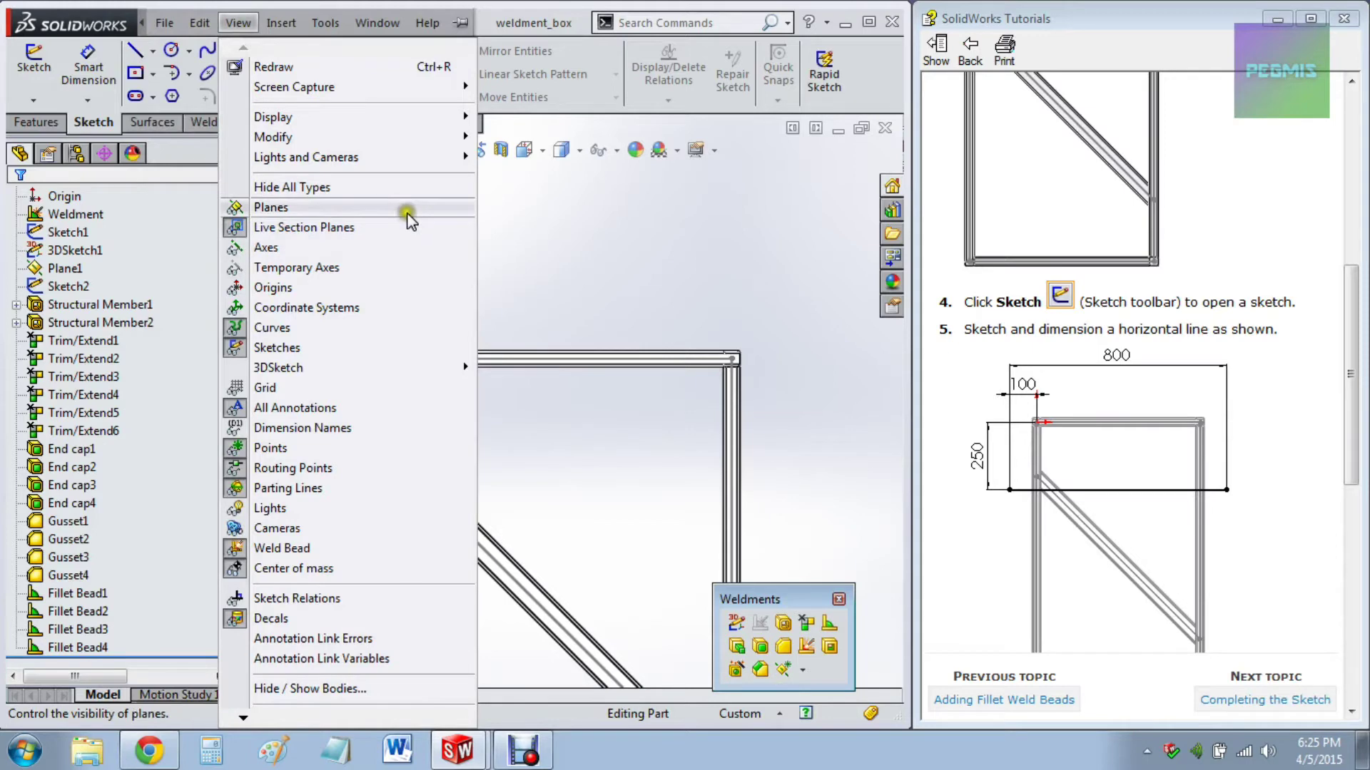
pyautogui.click(397, 347)
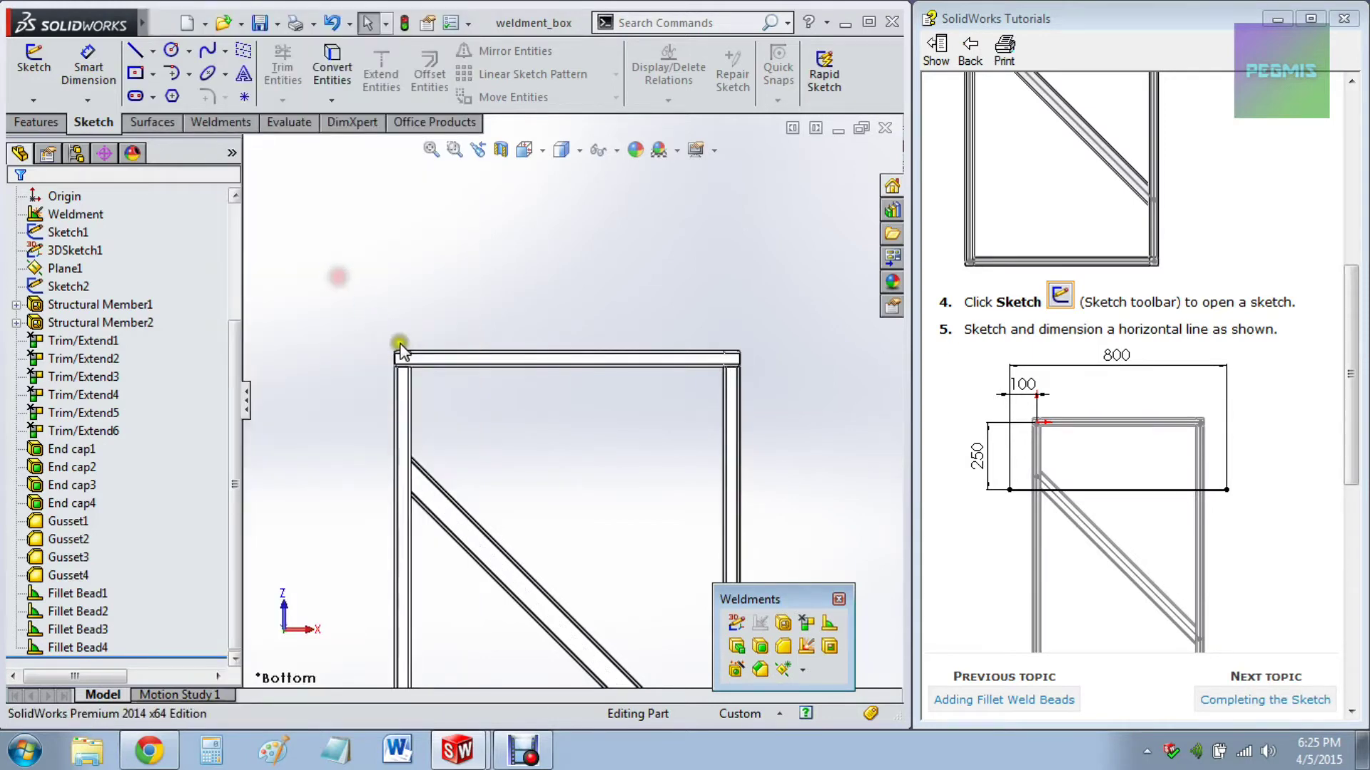
pyautogui.click(428, 357)
pyautogui.click(420, 277)
pyautogui.scroll(-2, 376, 293)
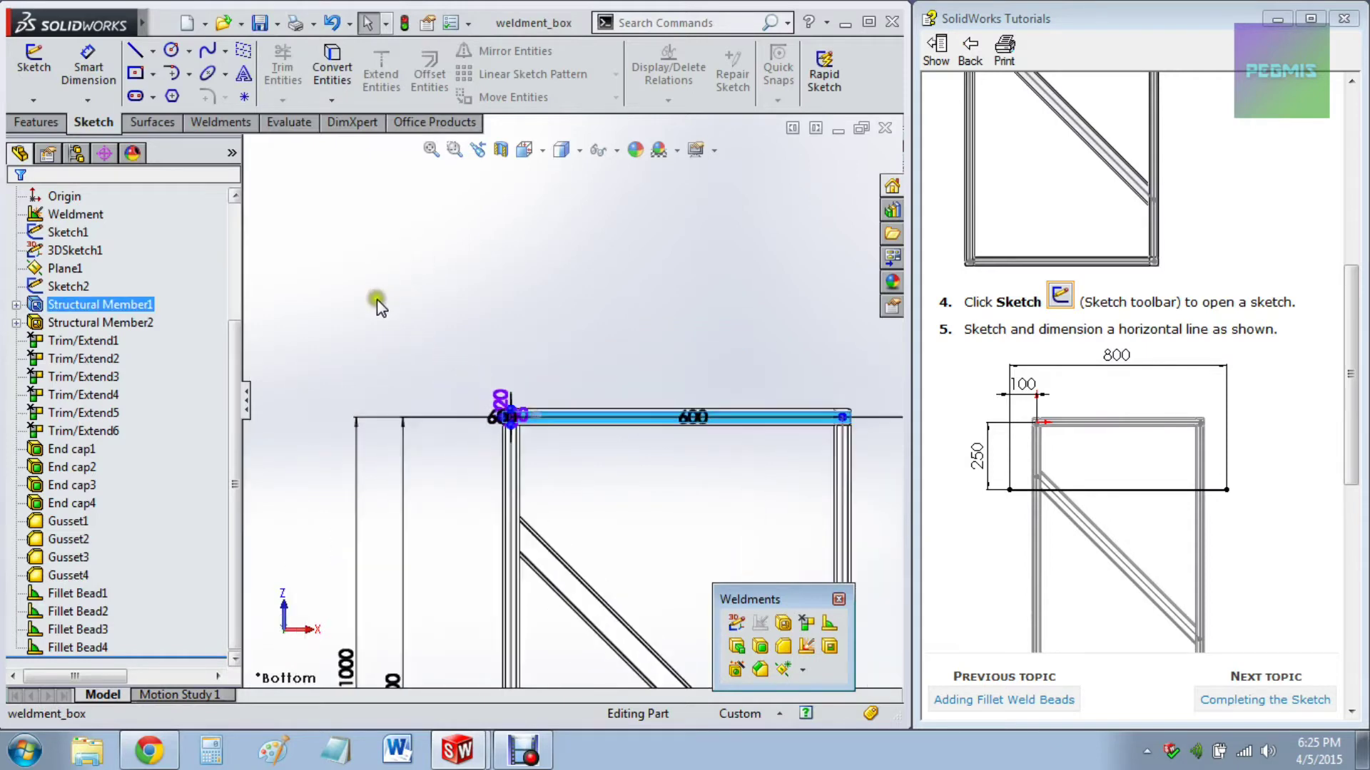
# Step: Sketch a horizontal rail line and dimension its length to 800 mm
pyautogui.click(134, 51)
pyautogui.scroll(3, 421, 504)
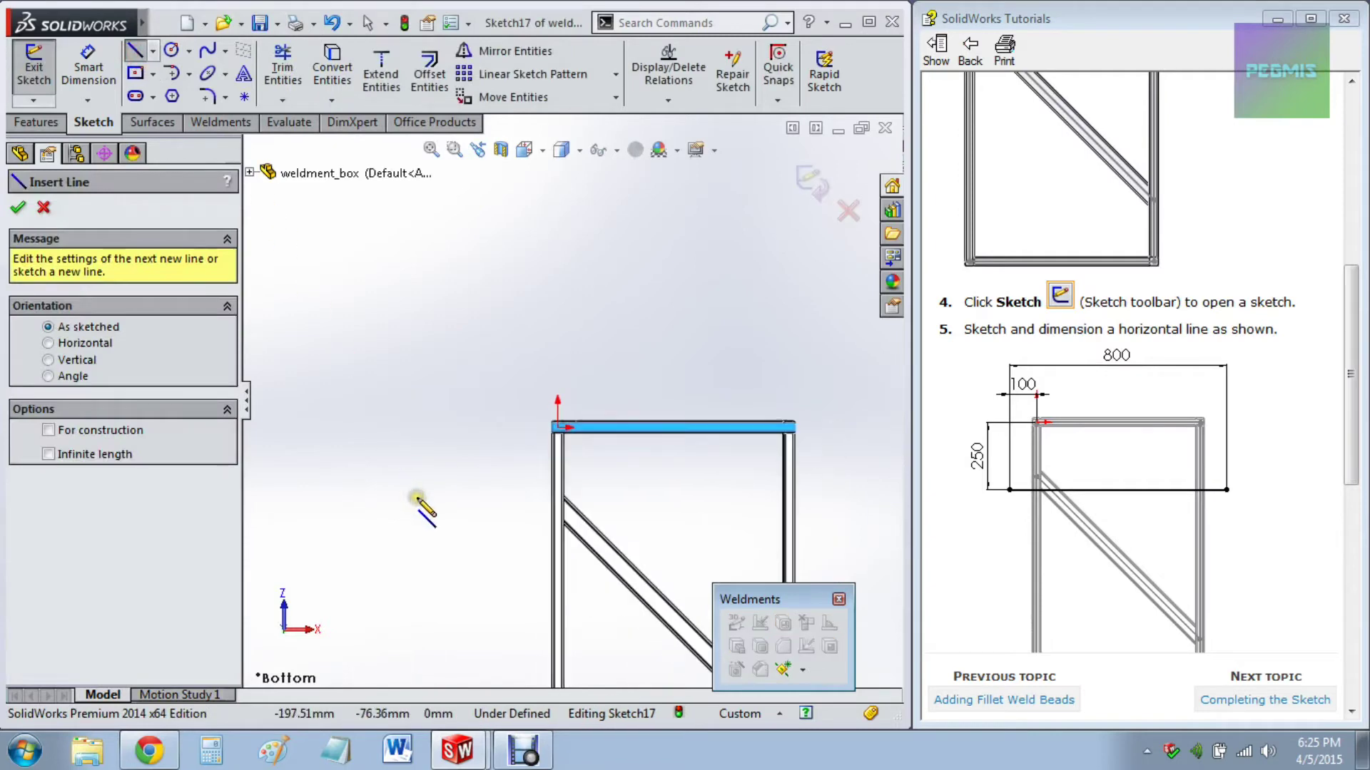
pyautogui.click(529, 470)
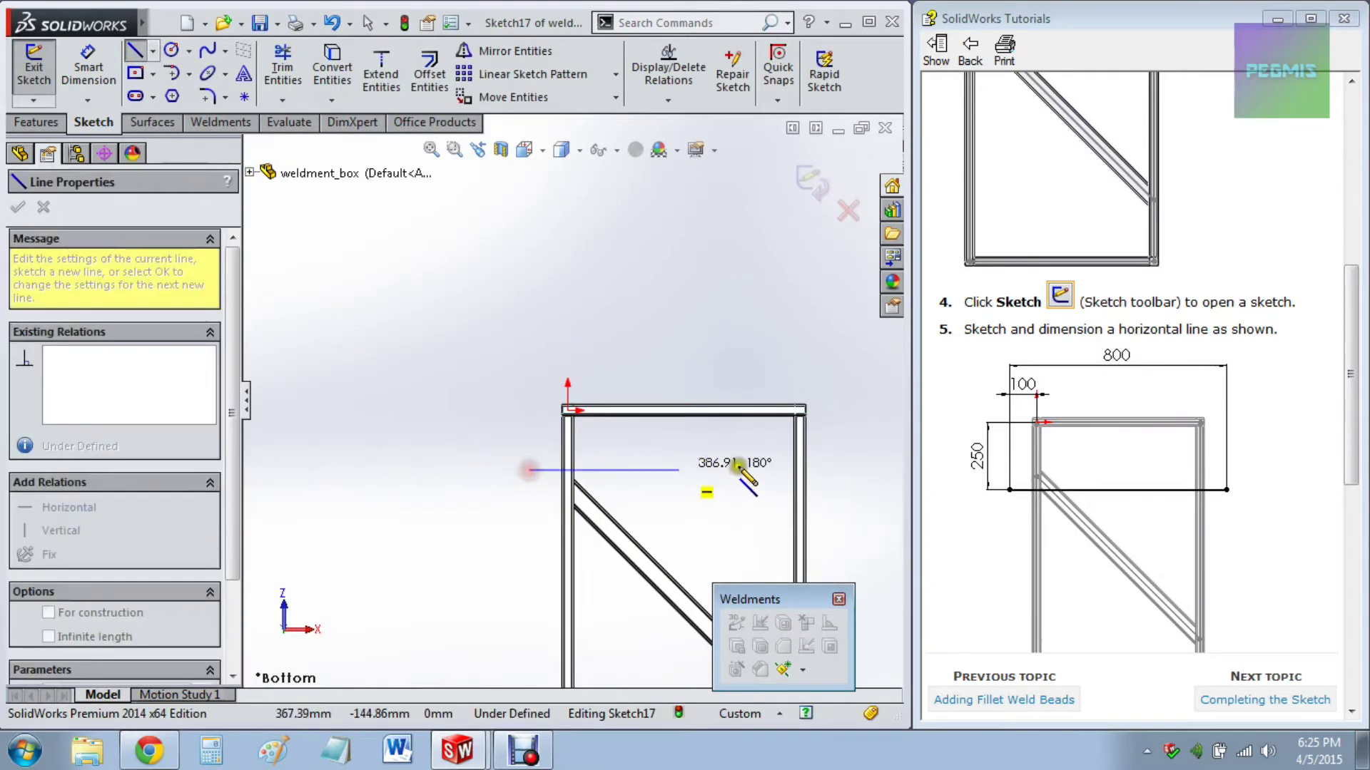
pyautogui.click(833, 471)
pyautogui.press('Escape')
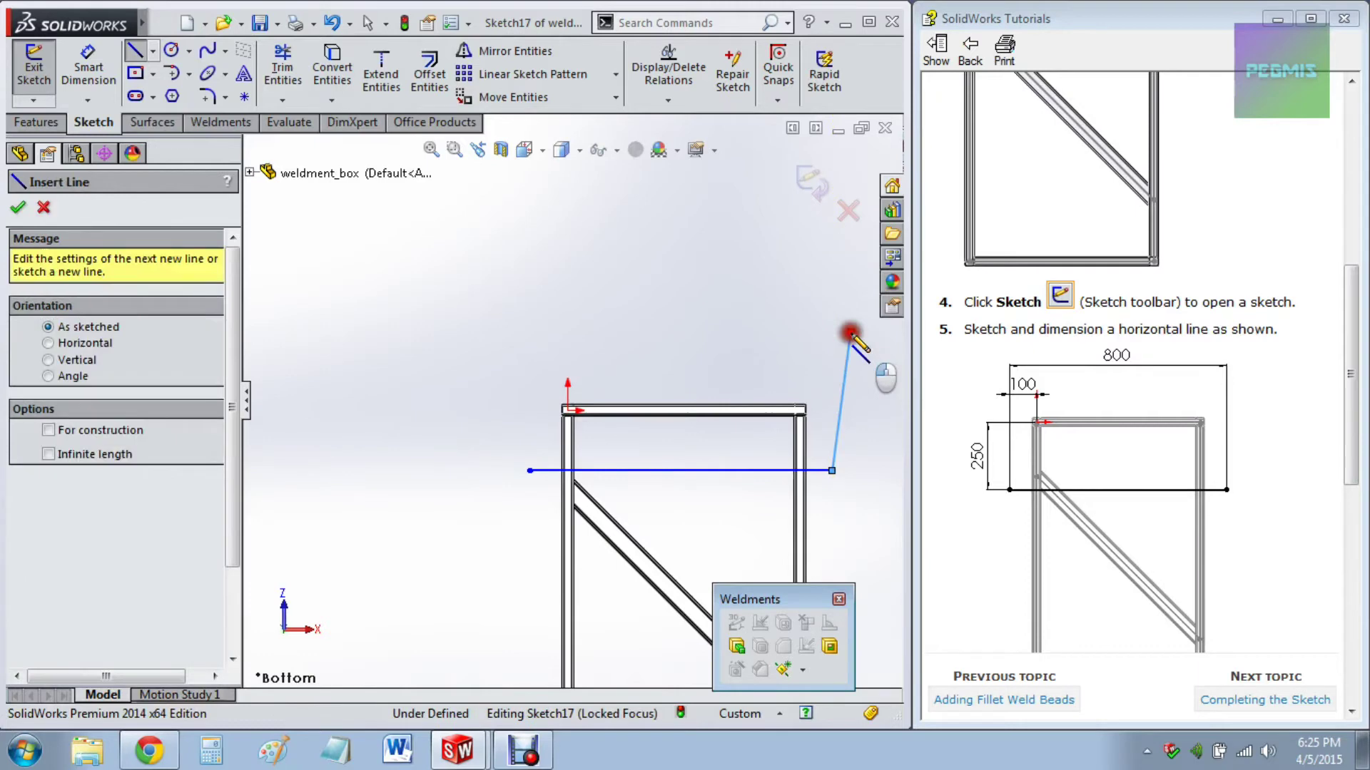
pyautogui.click(89, 70)
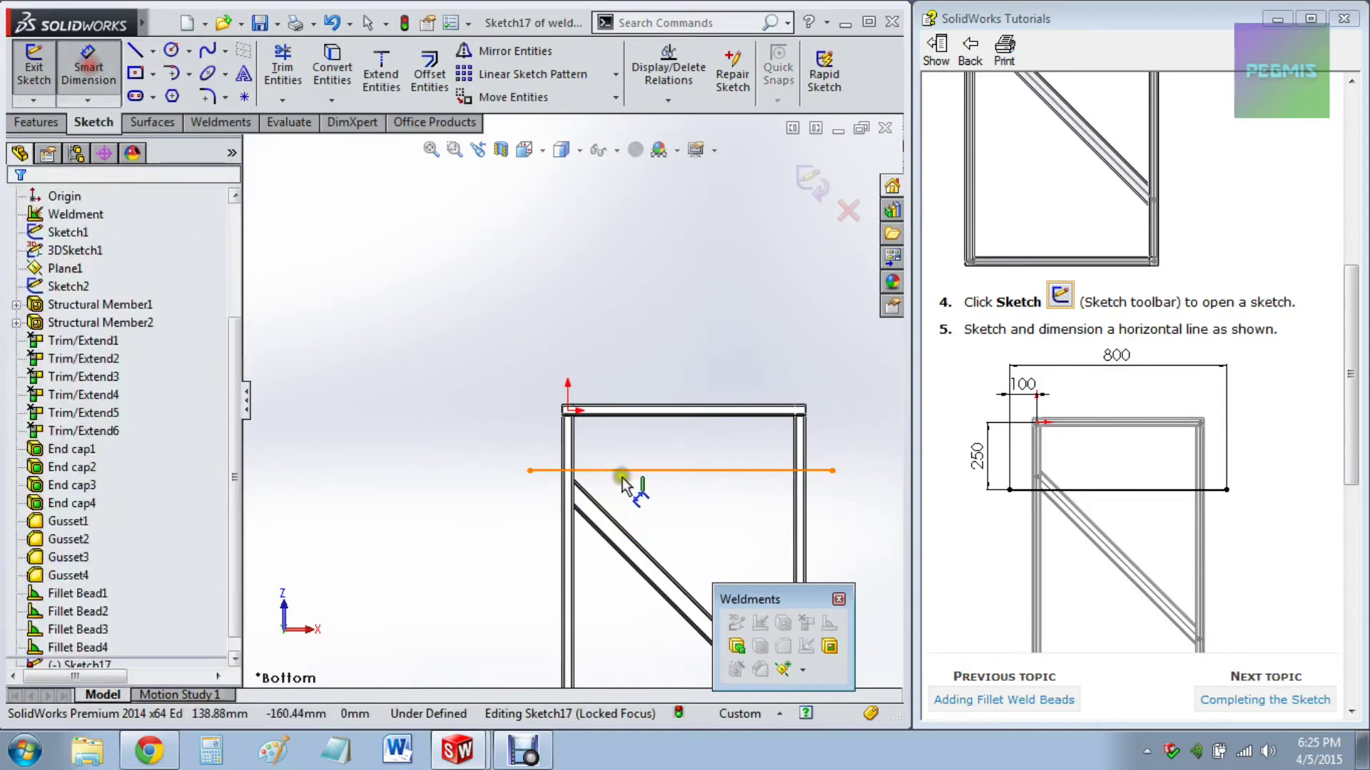
pyautogui.click(667, 471)
pyautogui.click(698, 339)
pyautogui.write('800')
pyautogui.press('Return')
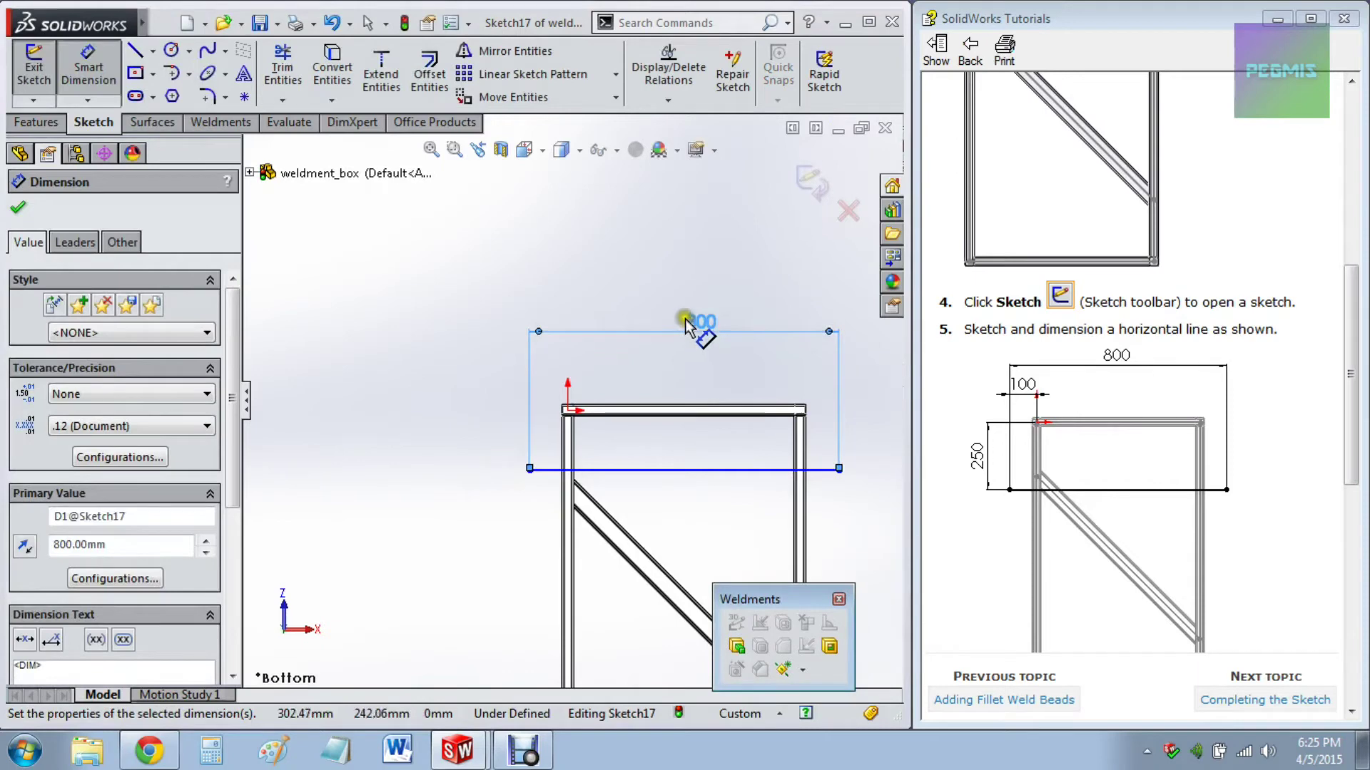
# Step: Move the line near the top member and dimension it 250 from the frame's top
pyautogui.click(595, 476)
pyautogui.scroll(2, 602, 467)
pyautogui.moveTo(607, 488); pyautogui.dragTo(609, 391)
pyautogui.scroll(-3, 521, 383)
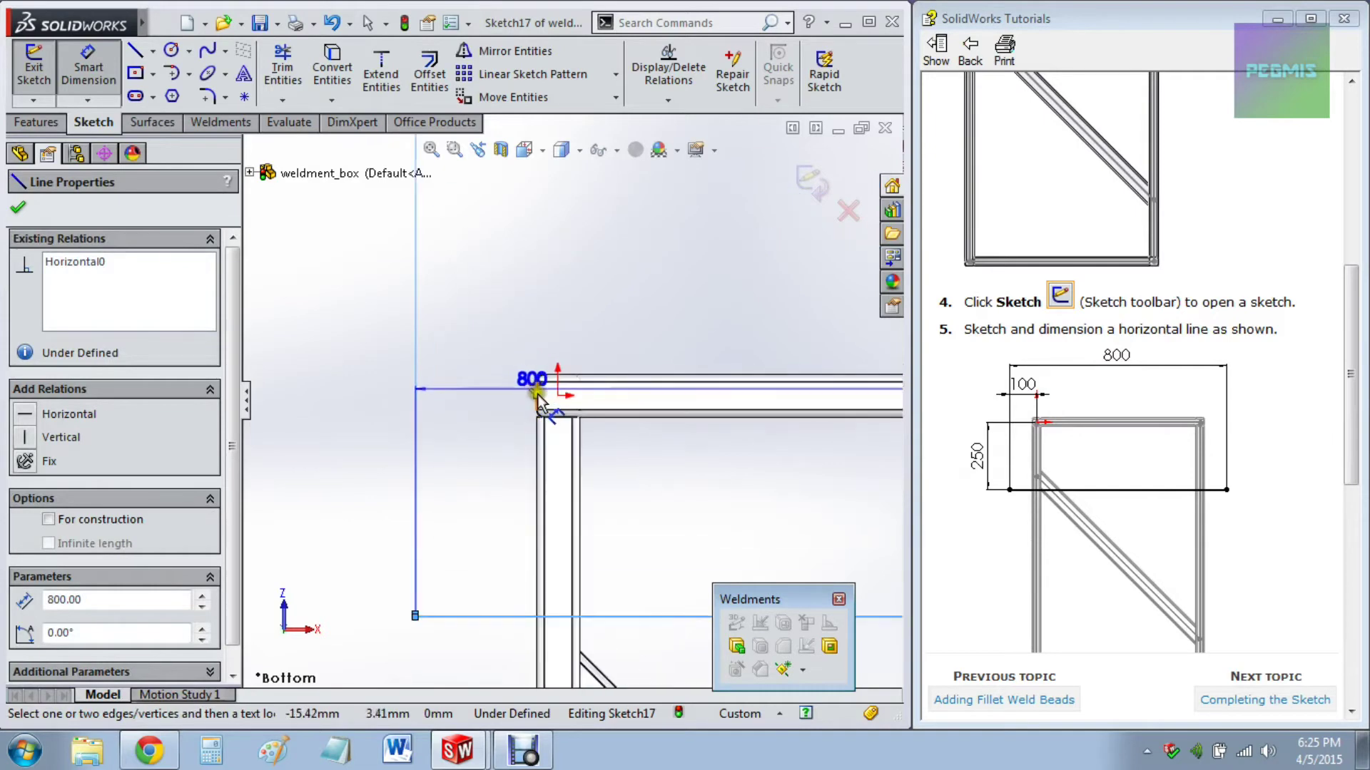
pyautogui.click(535, 395)
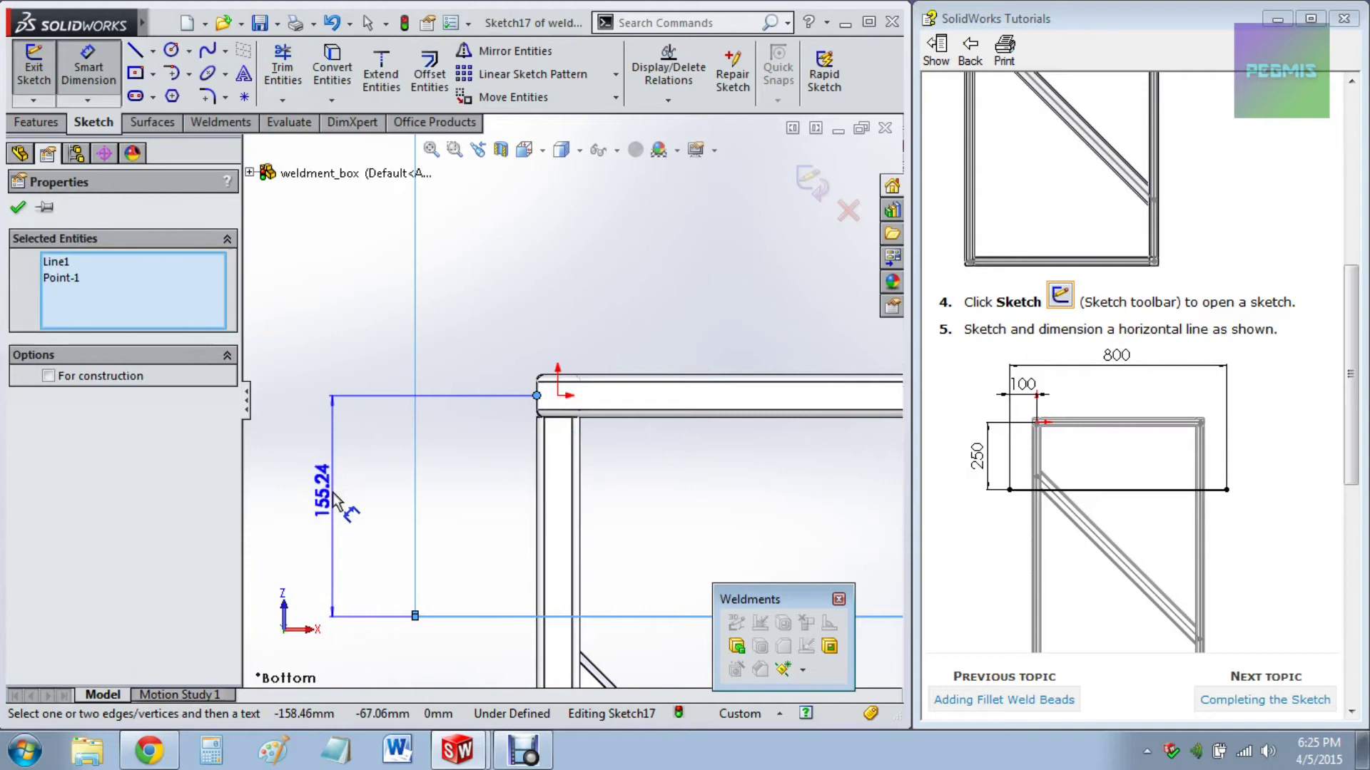
pyautogui.click(333, 497)
pyautogui.write('250')
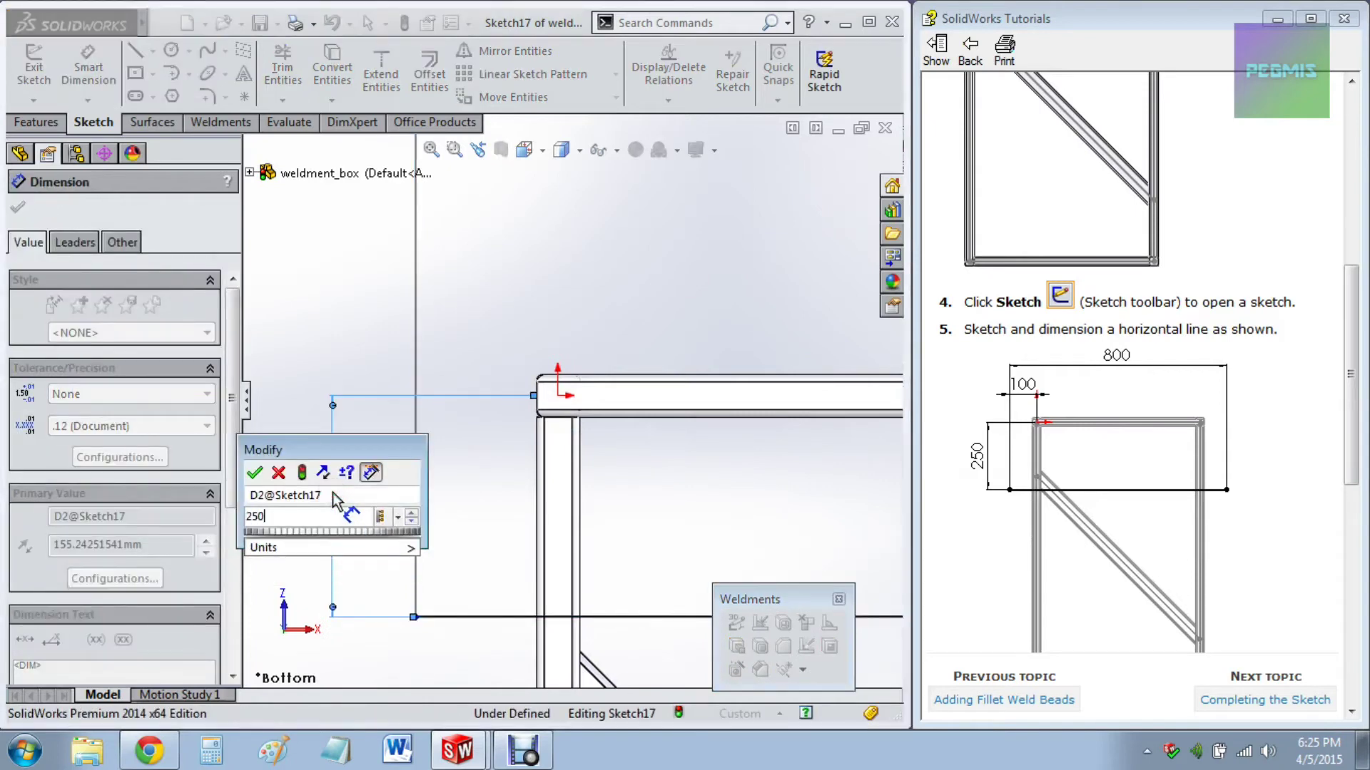
pyautogui.press('Return')
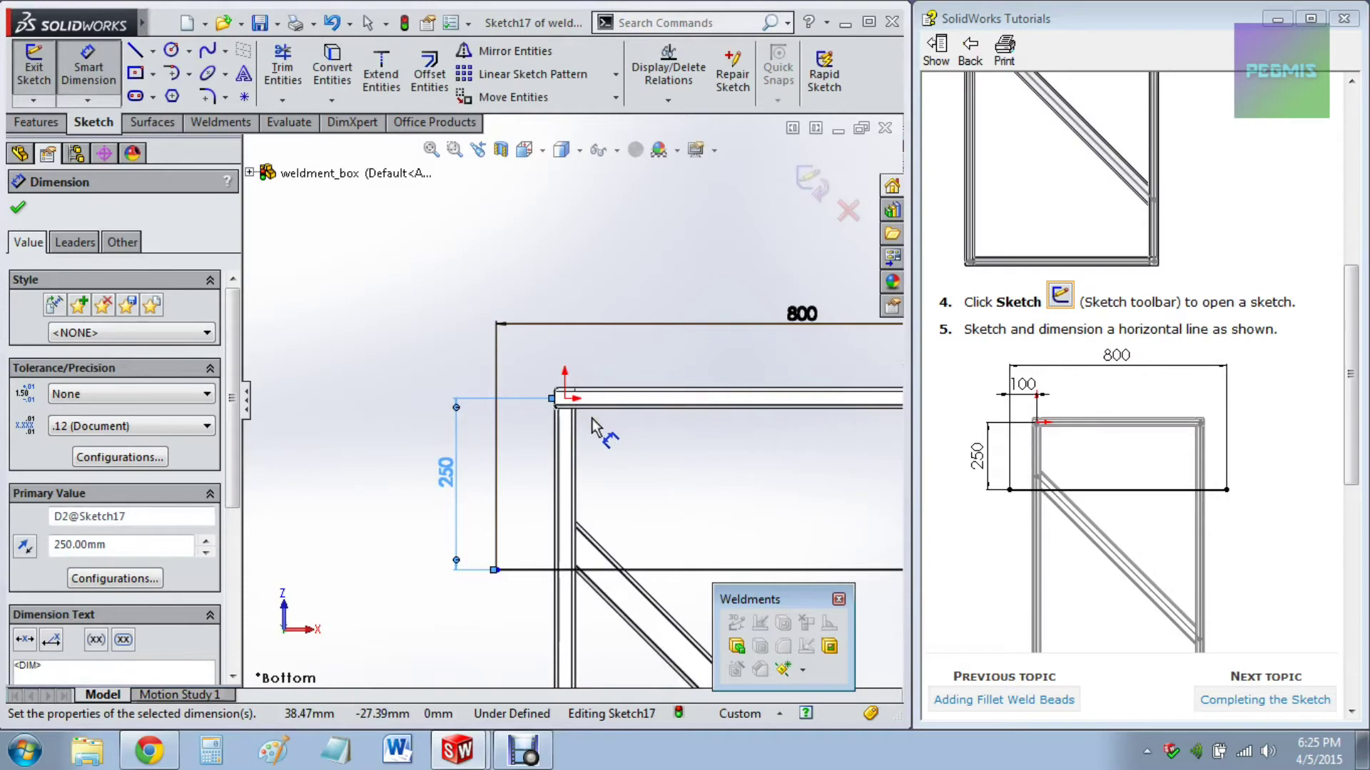
# Step: Dimension the line's left endpoint 100 in from the frame corner
pyautogui.click(497, 572)
pyautogui.click(566, 398)
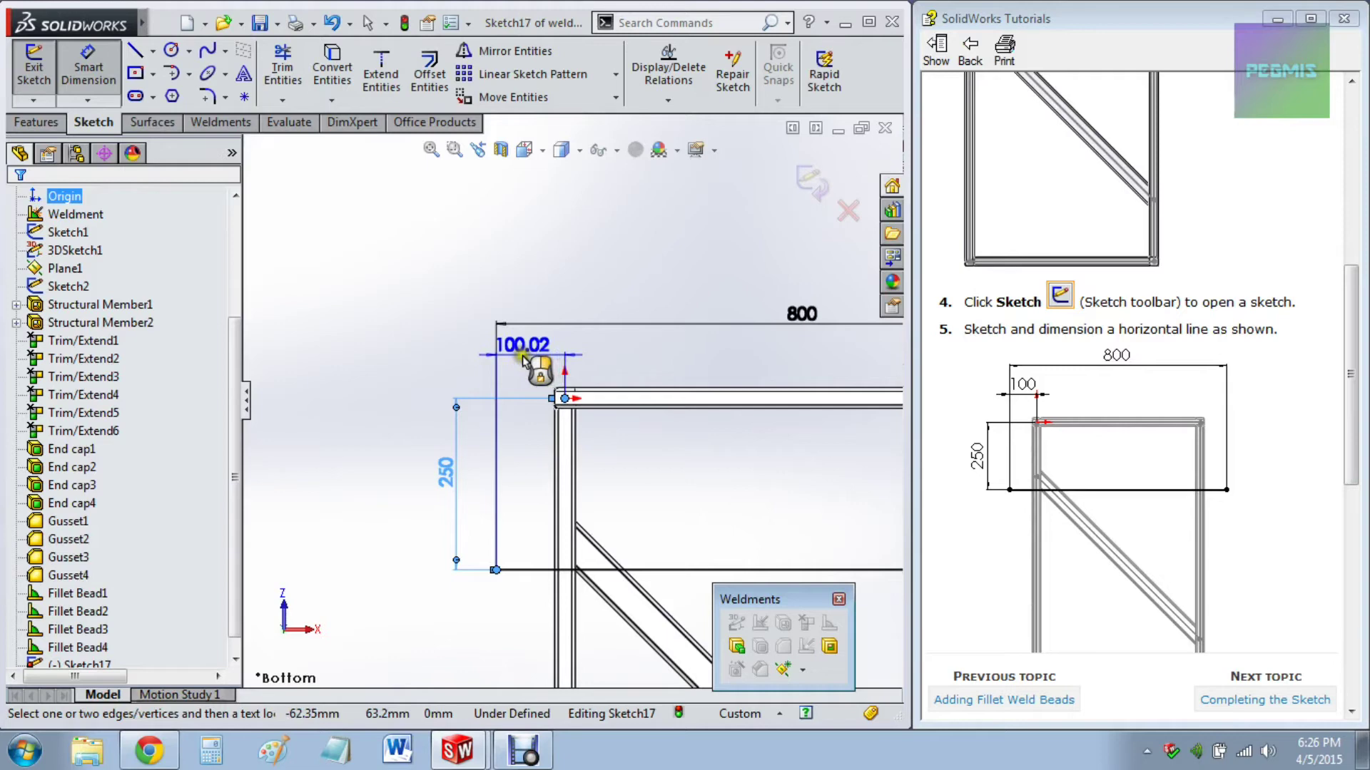
pyautogui.click(531, 362)
pyautogui.write('10')
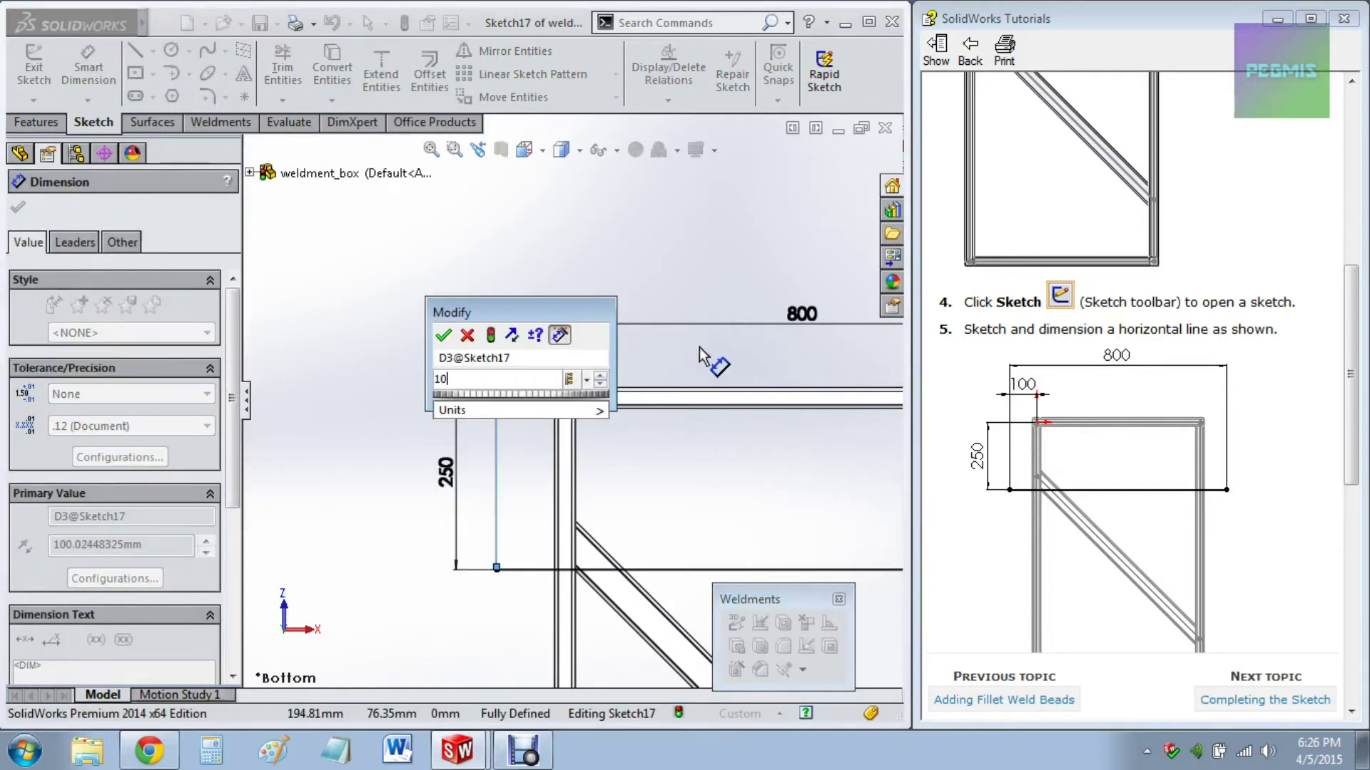
pyautogui.write('0')
pyautogui.press('Return')
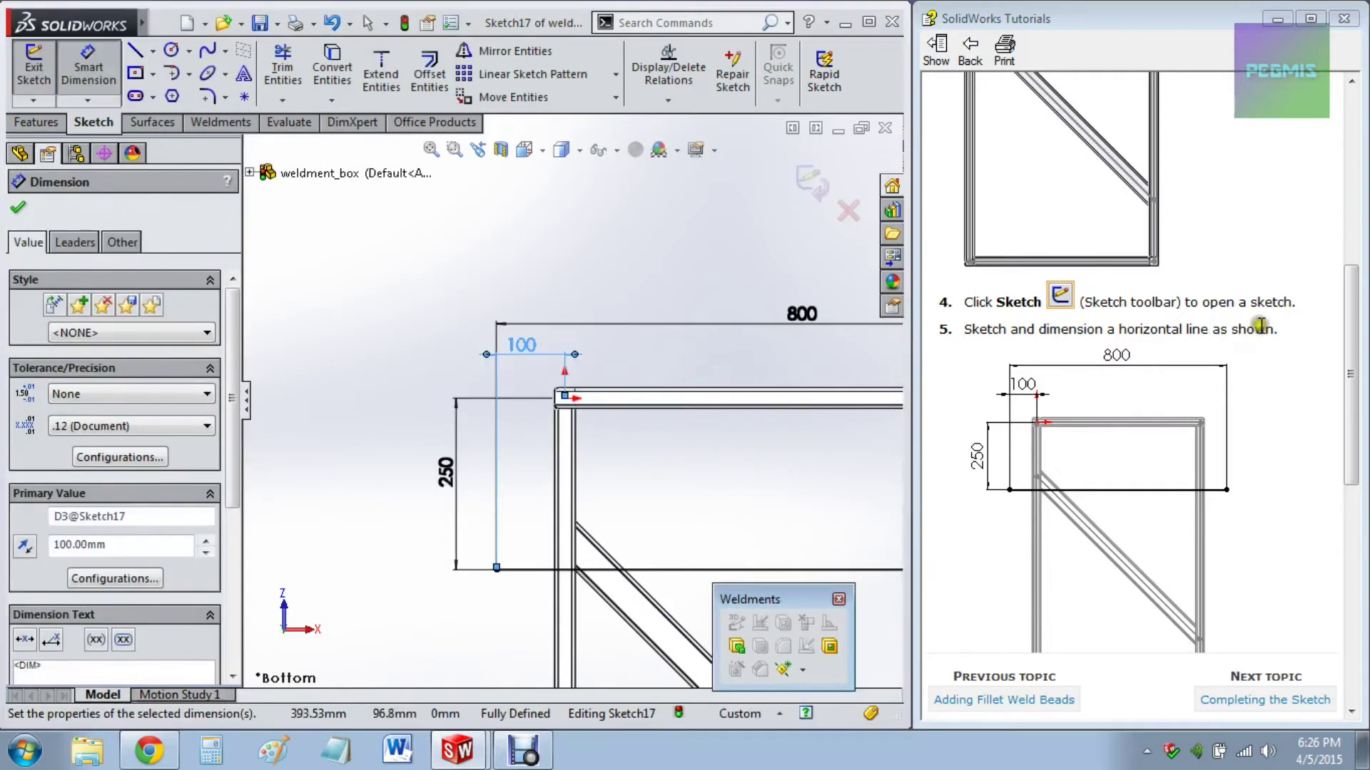
pyautogui.moveTo(1350, 357); pyautogui.dragTo(1350, 485)
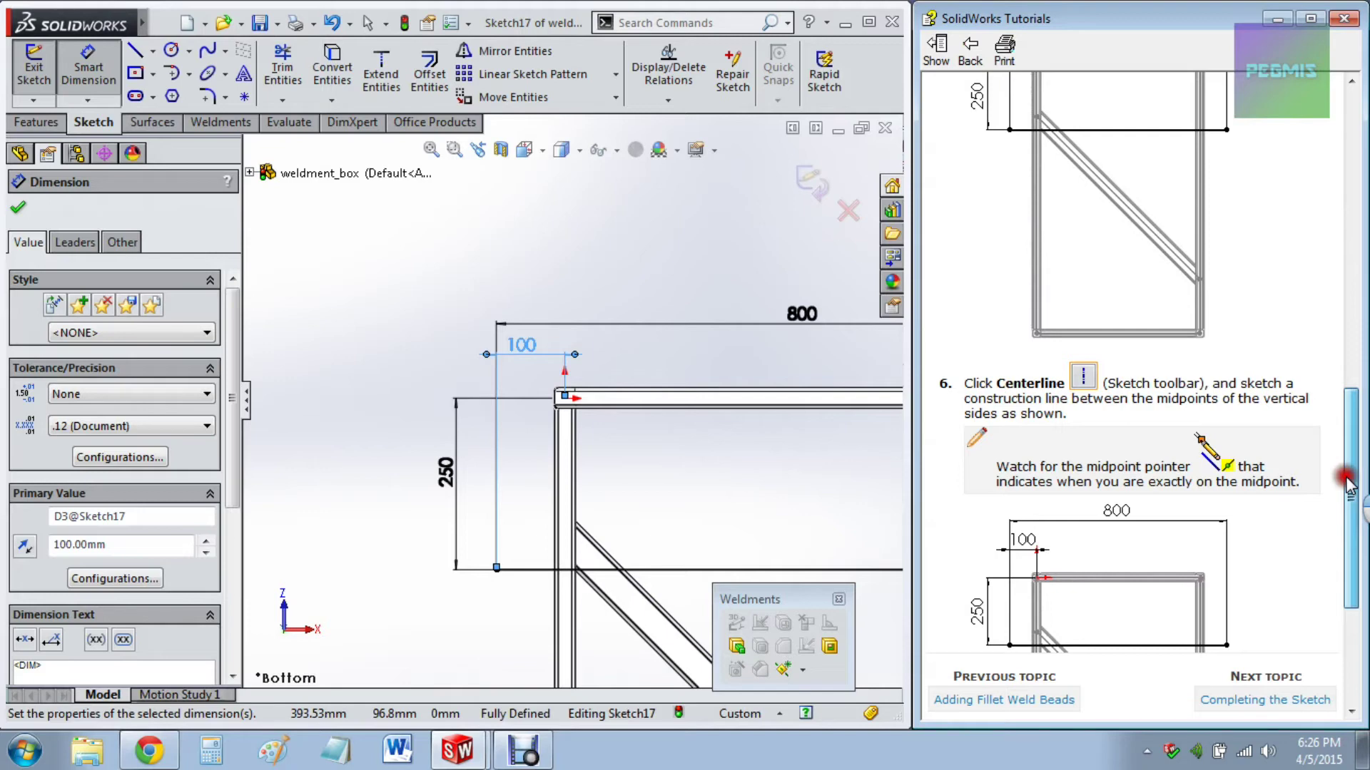
# Step: Draw a centerline between the two side members' midpoints, then open the Completing the Sketch topic
pyautogui.moveTo(1348, 484); pyautogui.dragTo(1336, 592)
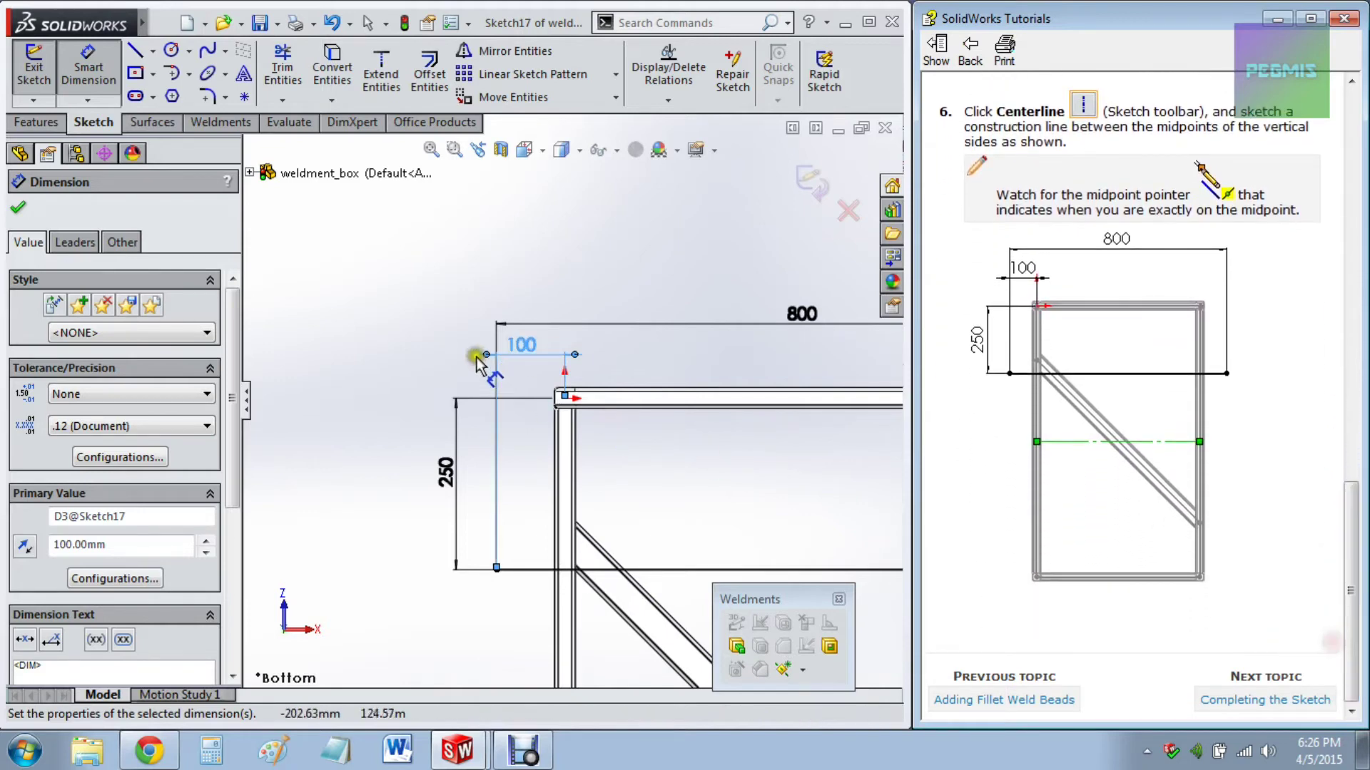
pyautogui.click(153, 51)
pyautogui.click(175, 78)
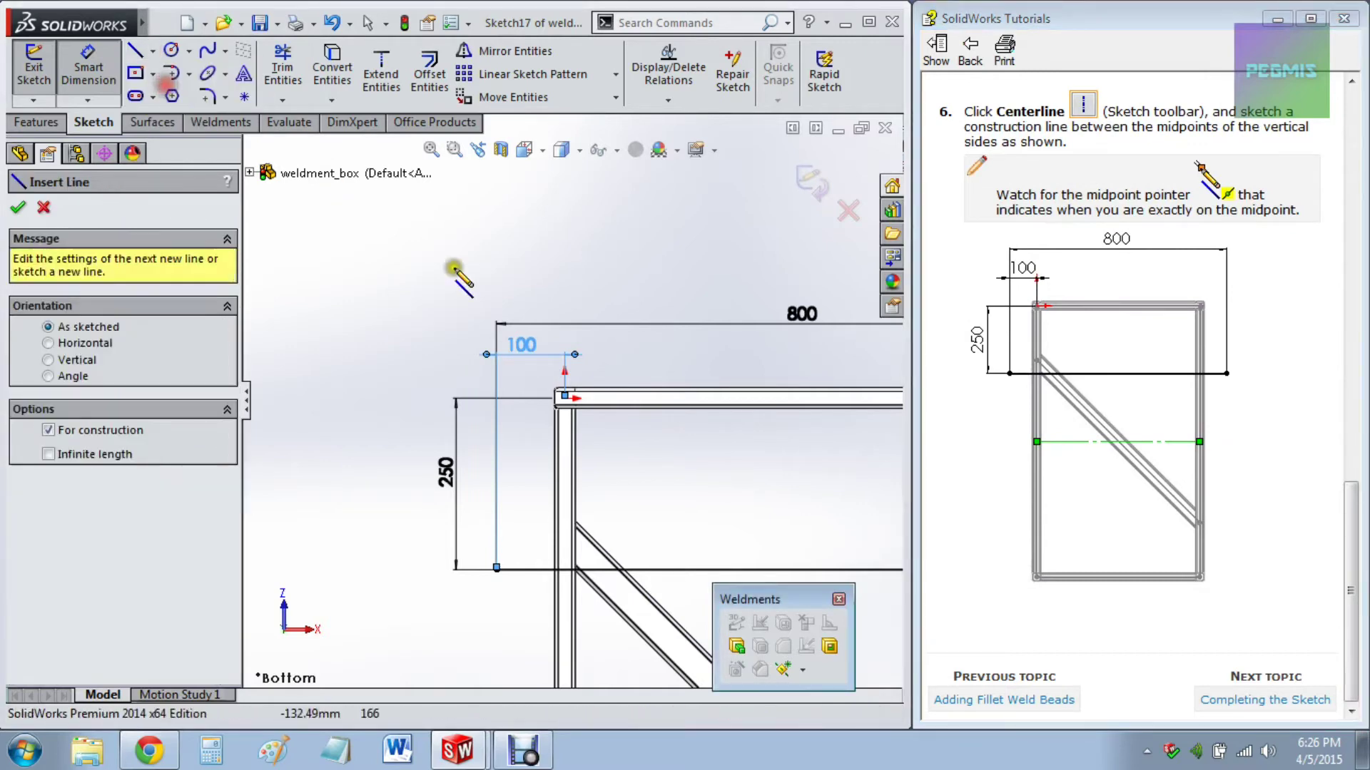
pyautogui.scroll(3, 500, 307)
pyautogui.scroll(-3, 784, 538)
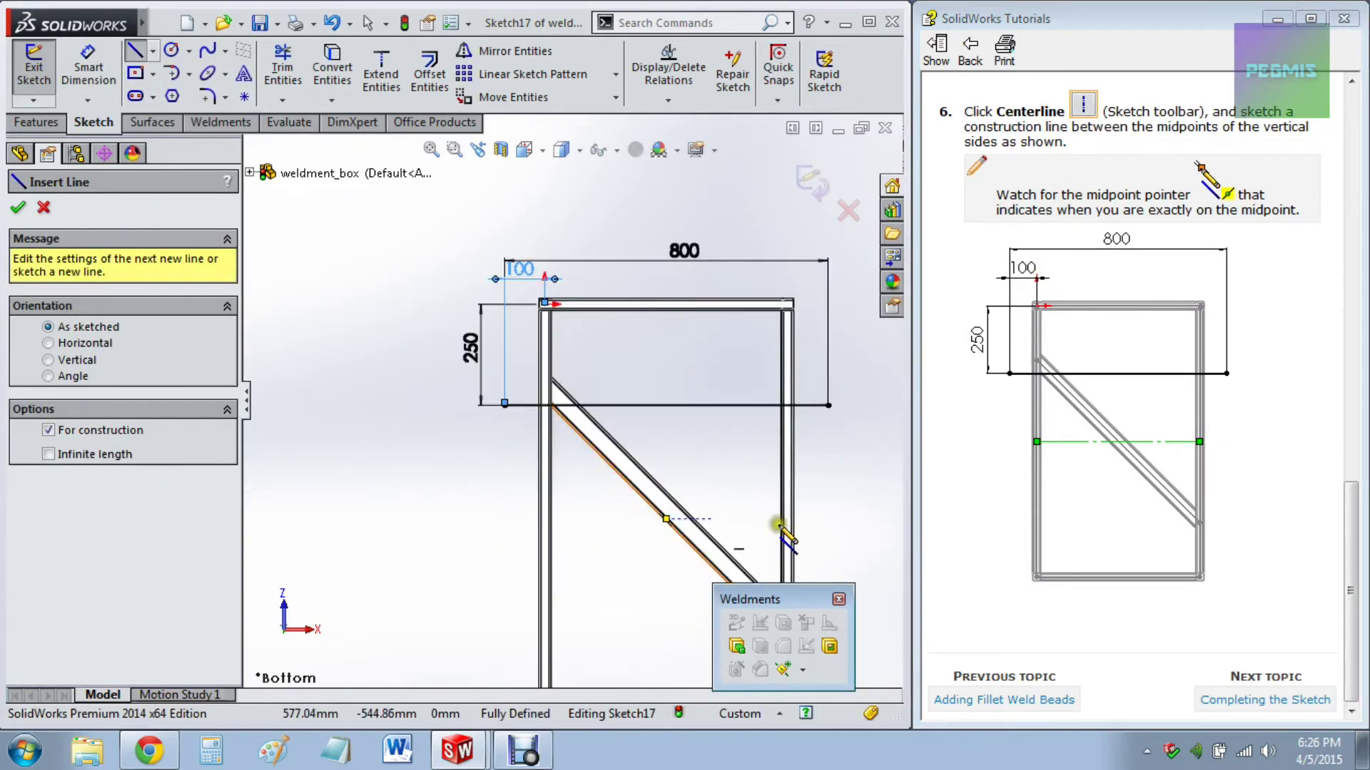
pyautogui.scroll(-2, 785, 539)
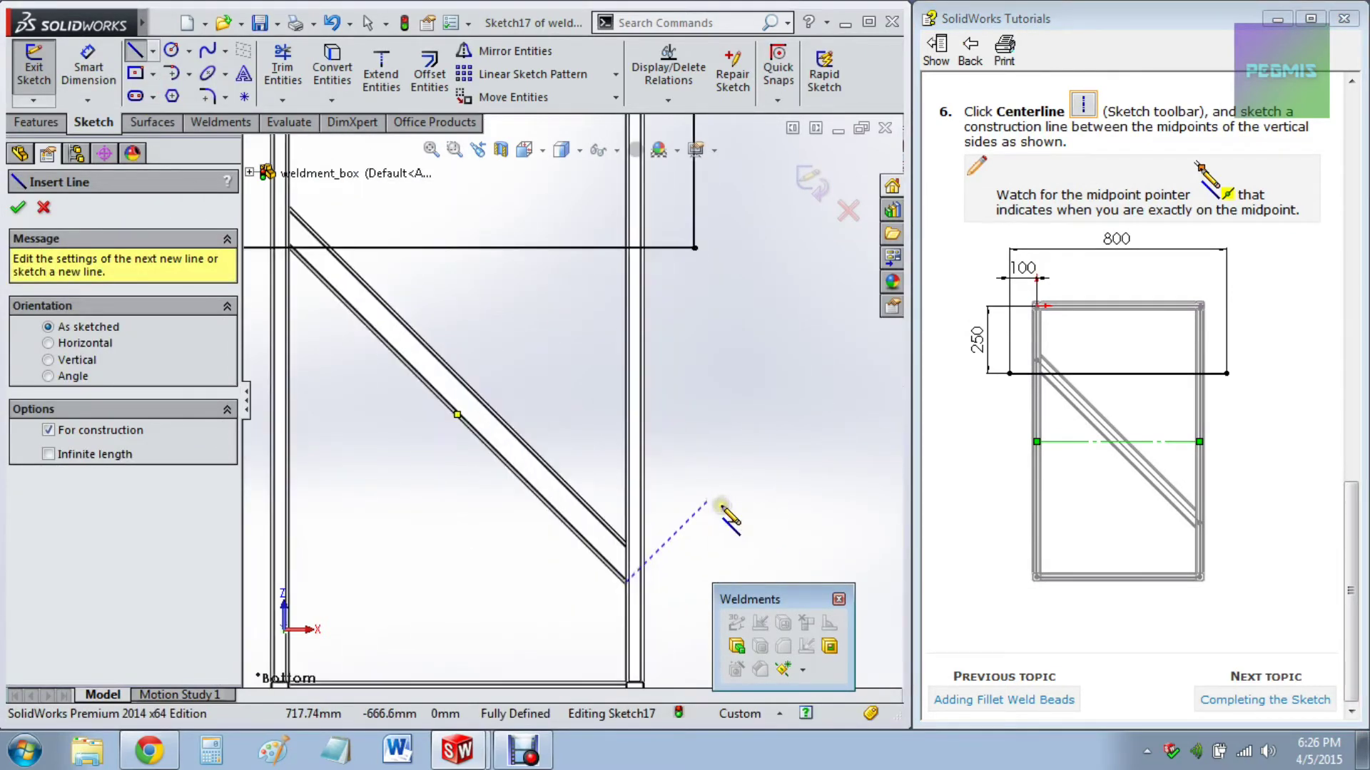
pyautogui.click(274, 395)
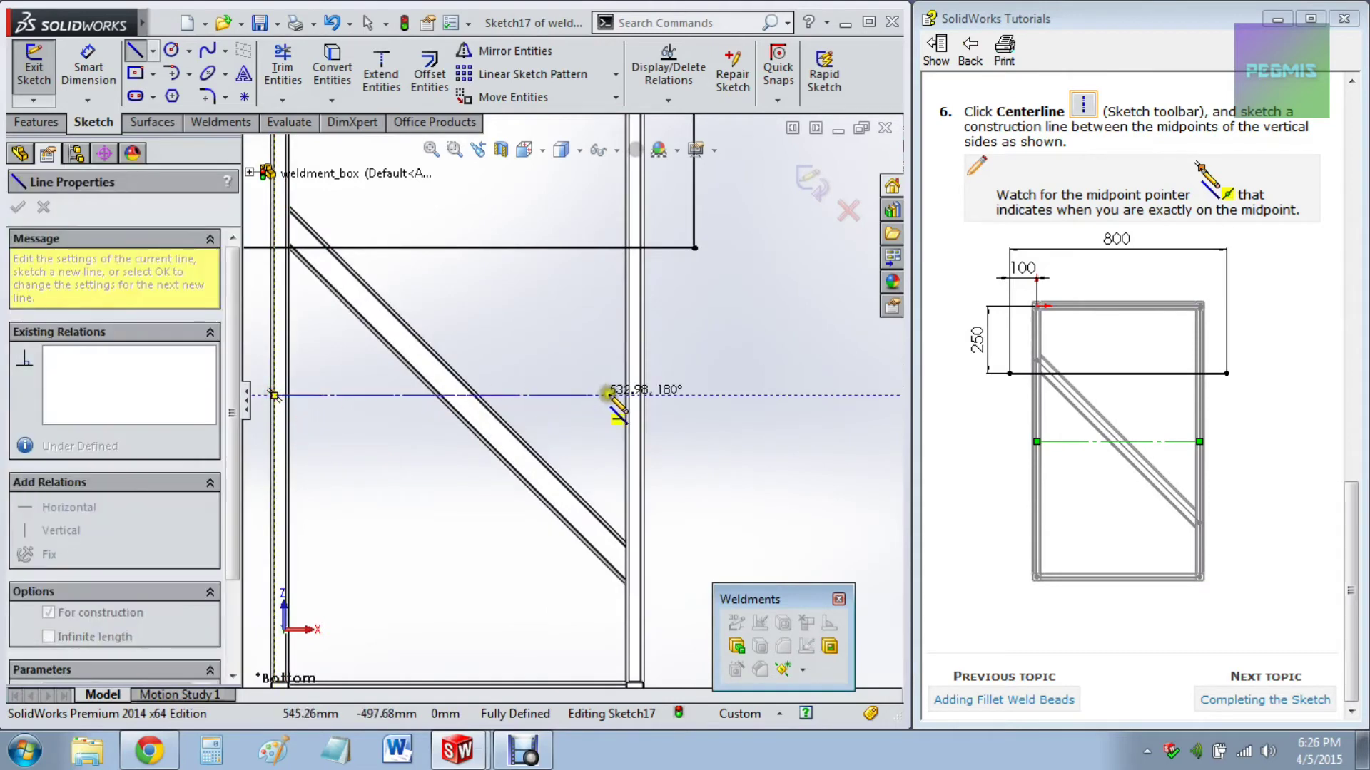
pyautogui.click(640, 394)
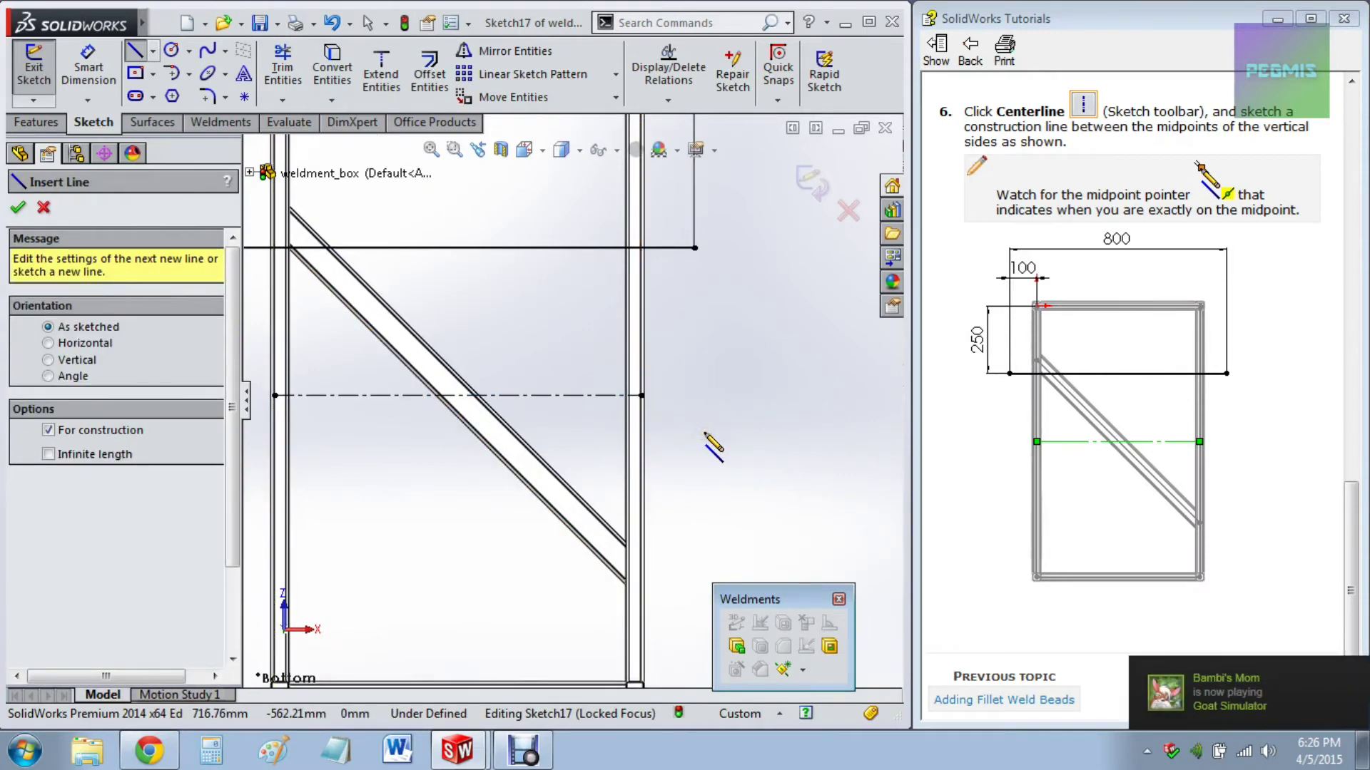
pyautogui.click(1331, 441)
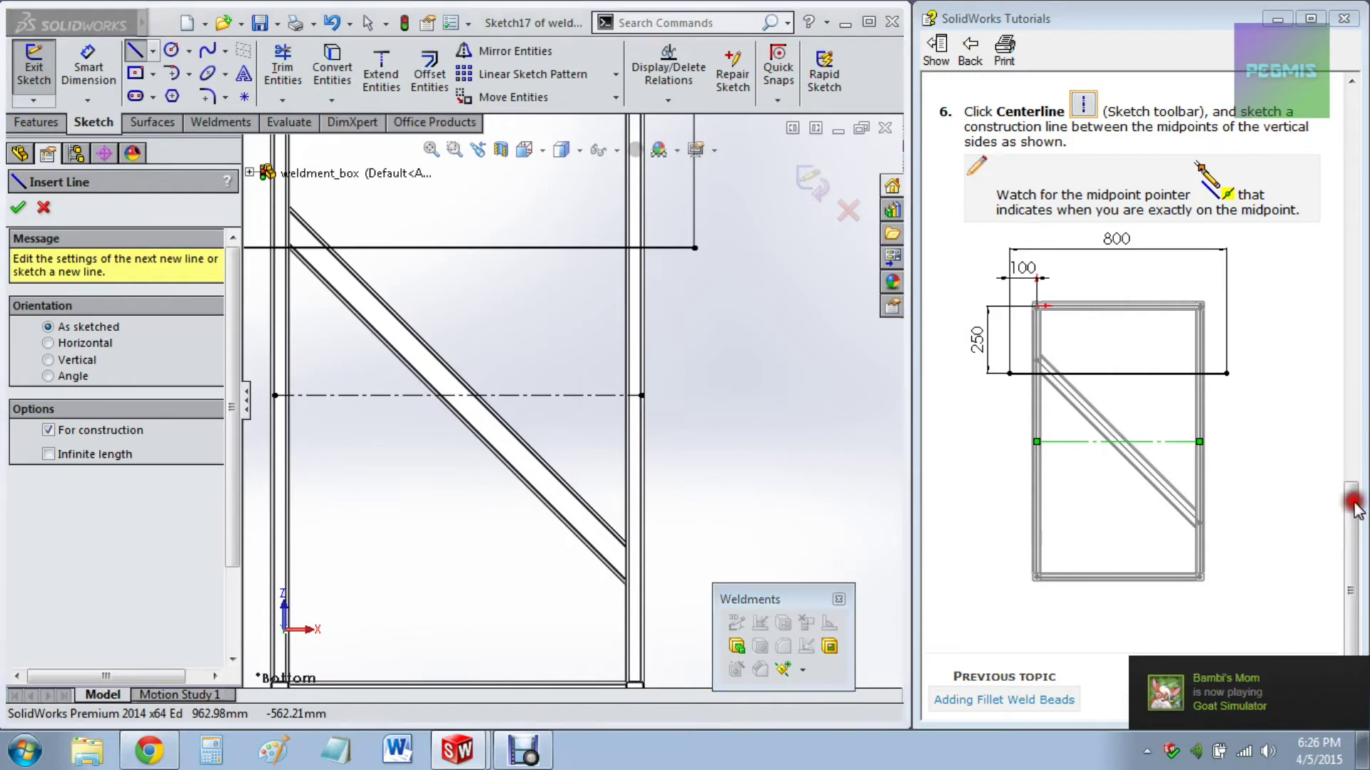
pyautogui.click(1255, 699)
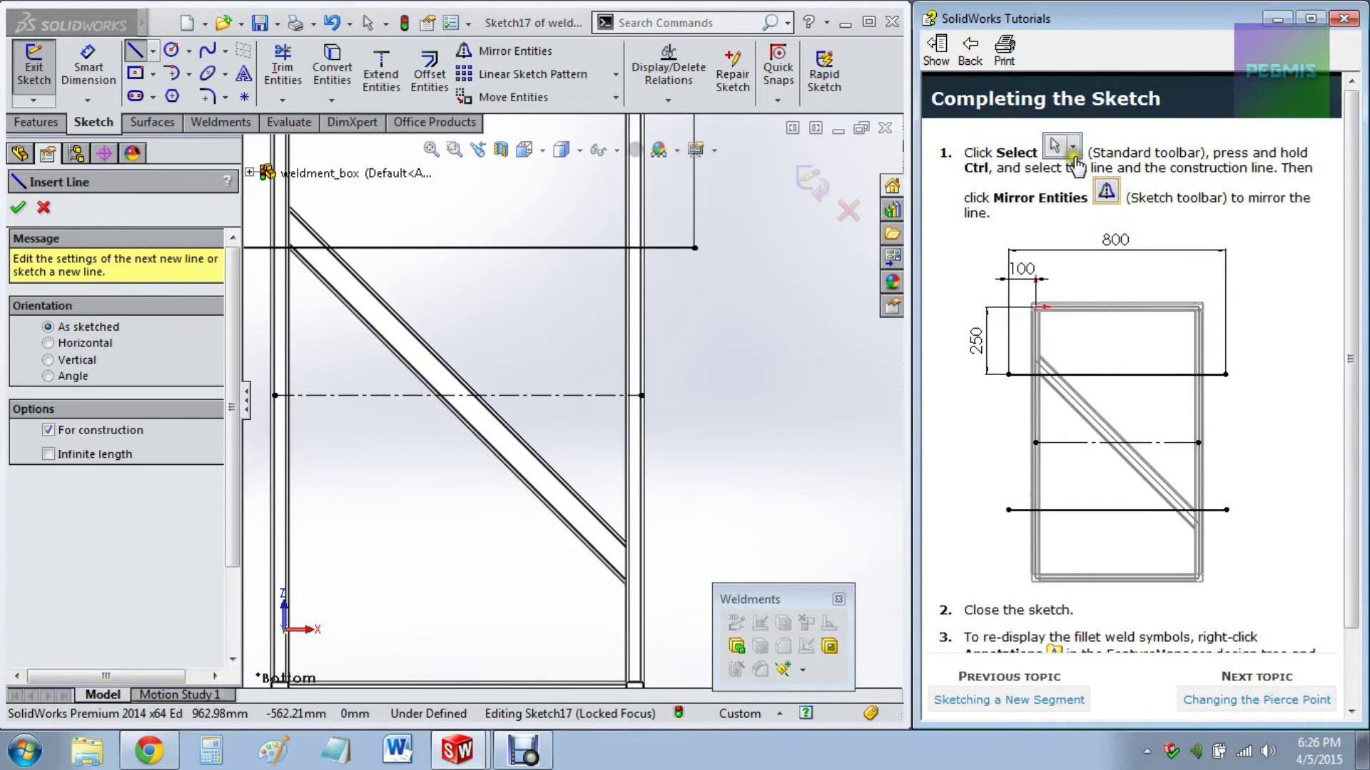
# Step: Mirror the 800 mm rail line about the construction centerline to create the lower line
pyautogui.click(490, 299)
pyautogui.scroll(-3, 490, 306)
pyautogui.click(519, 298)
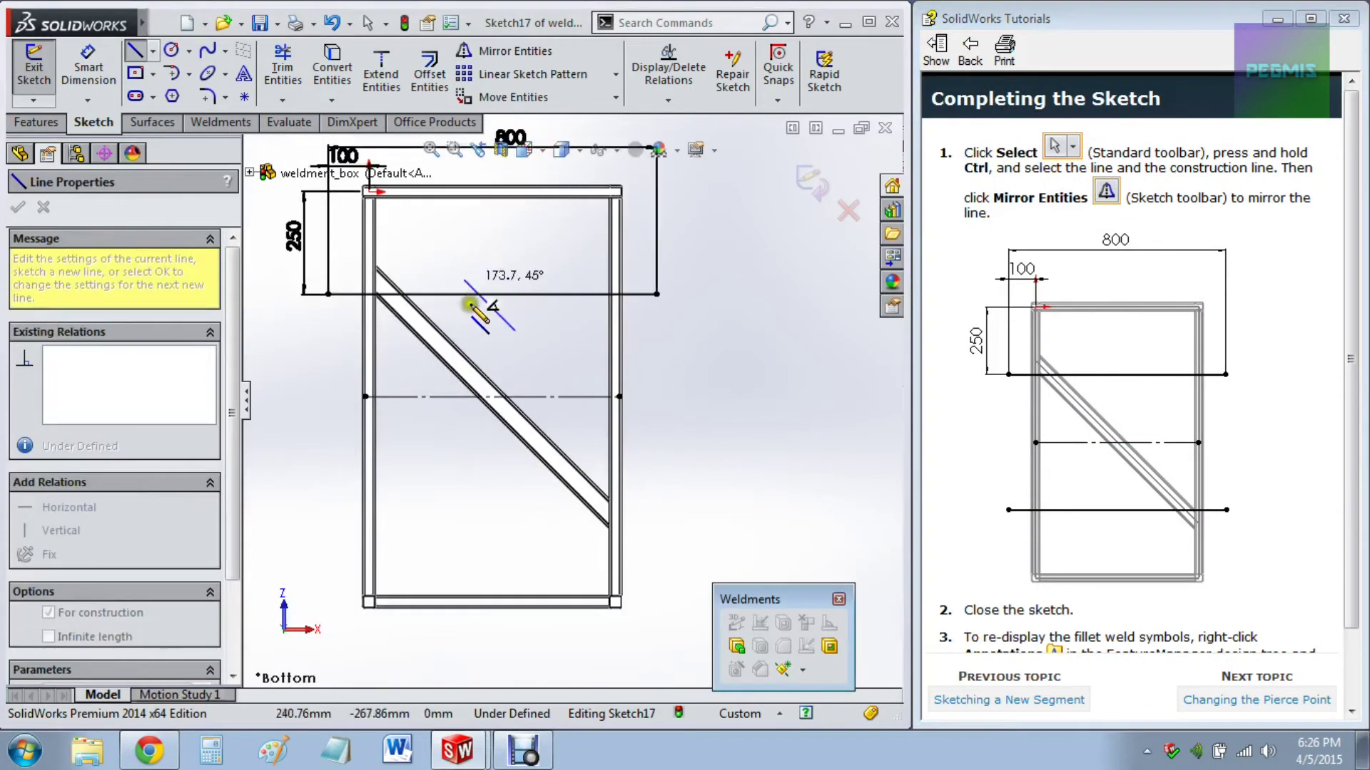
pyautogui.press('Escape')
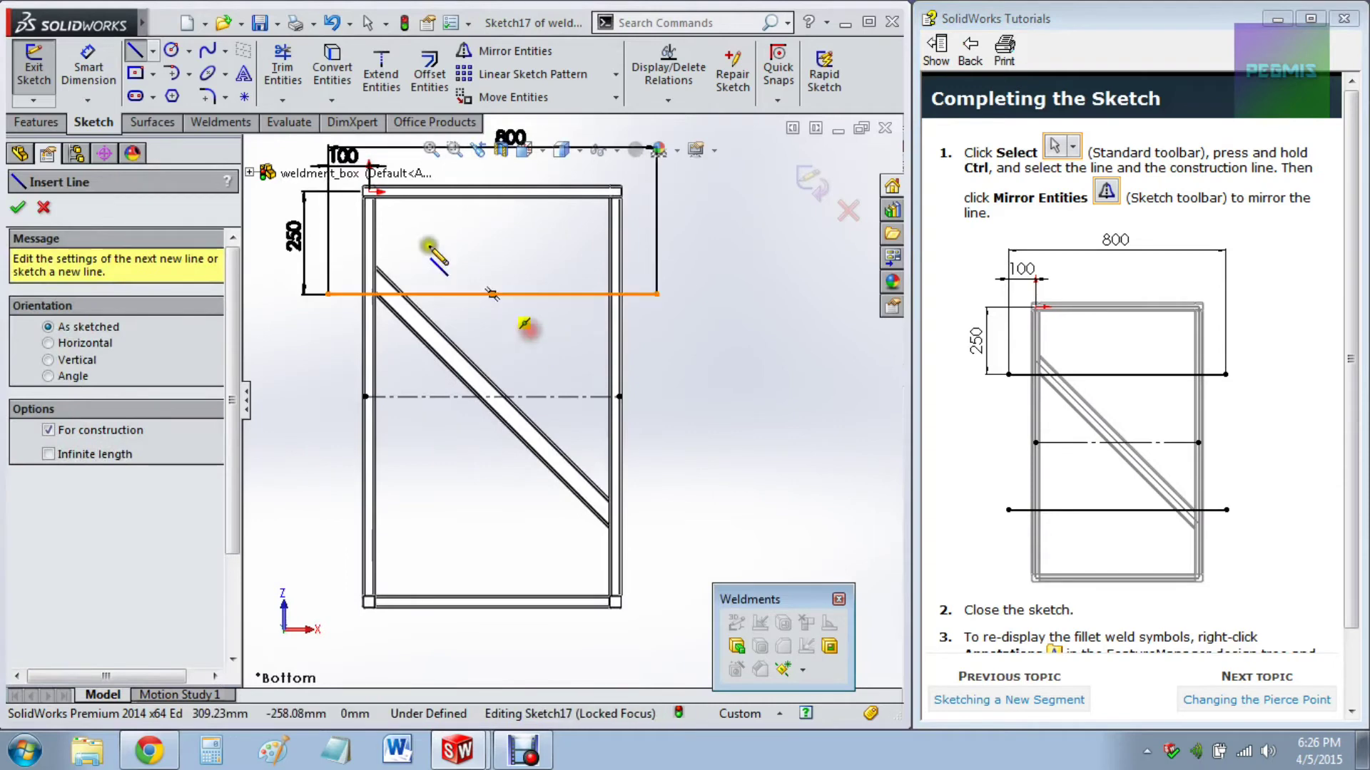
pyautogui.click(457, 52)
pyautogui.click(511, 293)
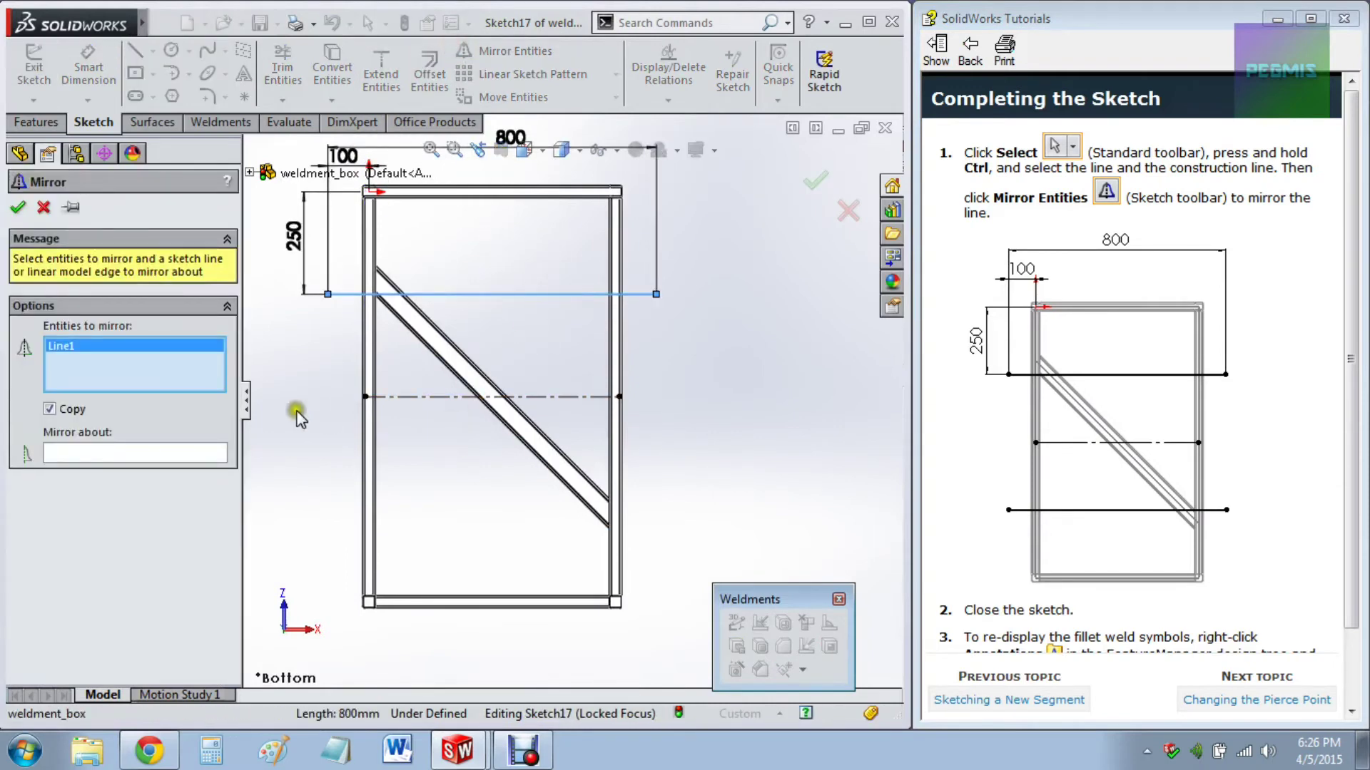
pyautogui.click(179, 451)
pyautogui.click(568, 397)
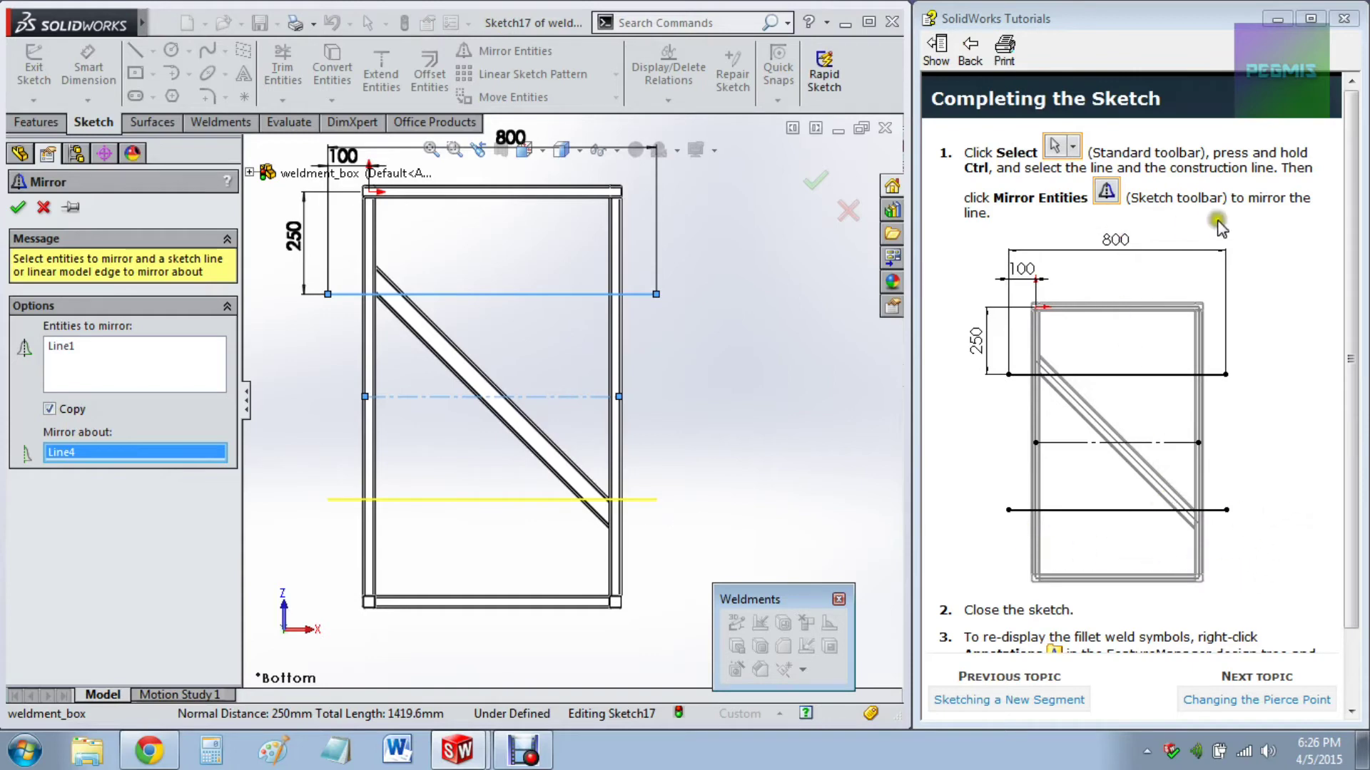
pyautogui.scroll(-3, 1353, 427)
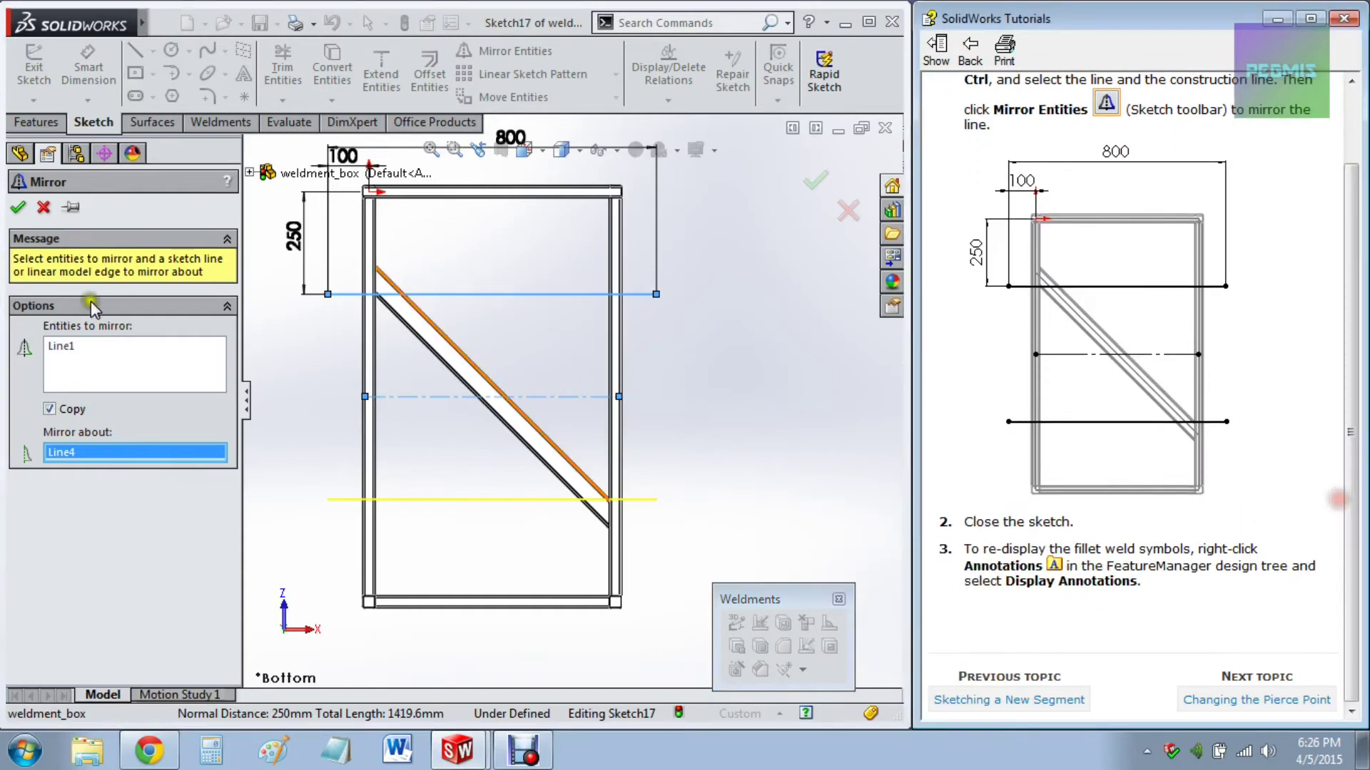
pyautogui.click(20, 209)
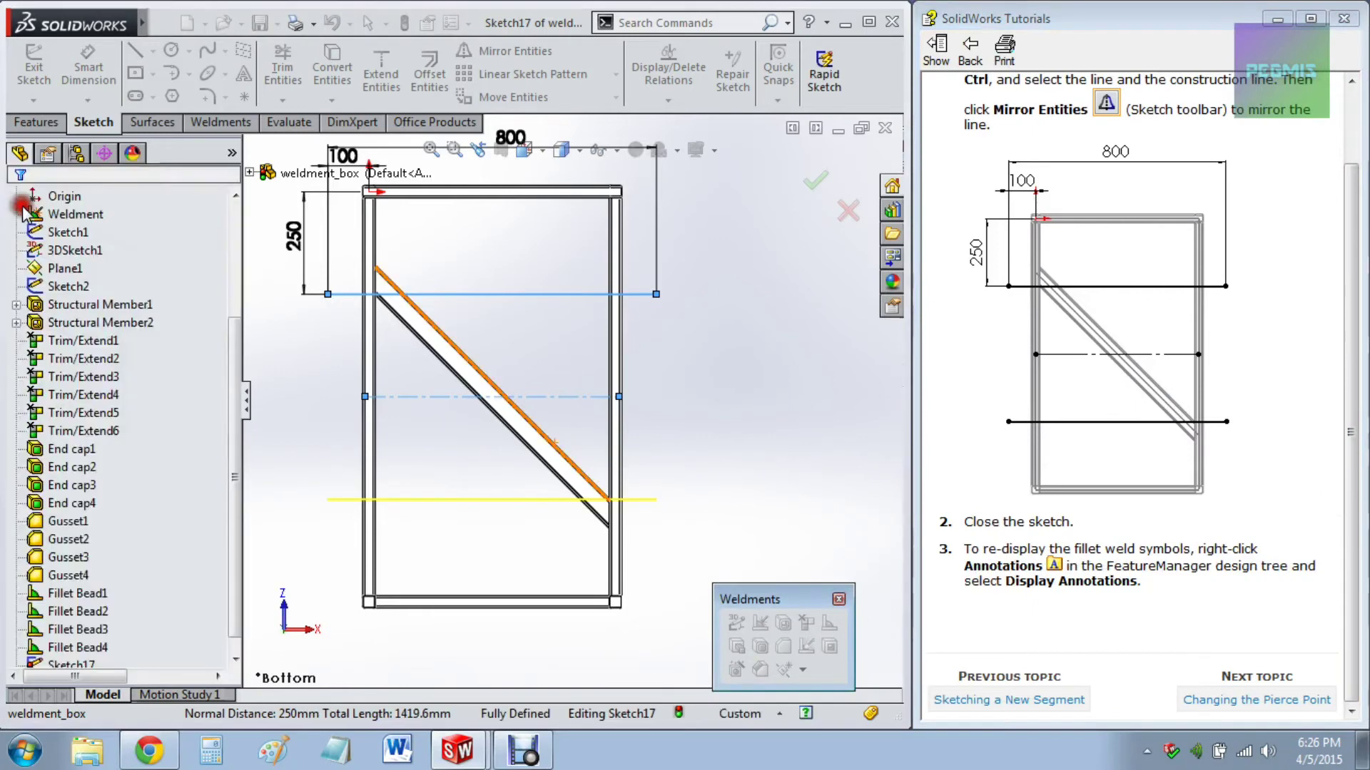
# Step: Exit Sketch17 and turn Display Annotations back on
pyautogui.click(807, 180)
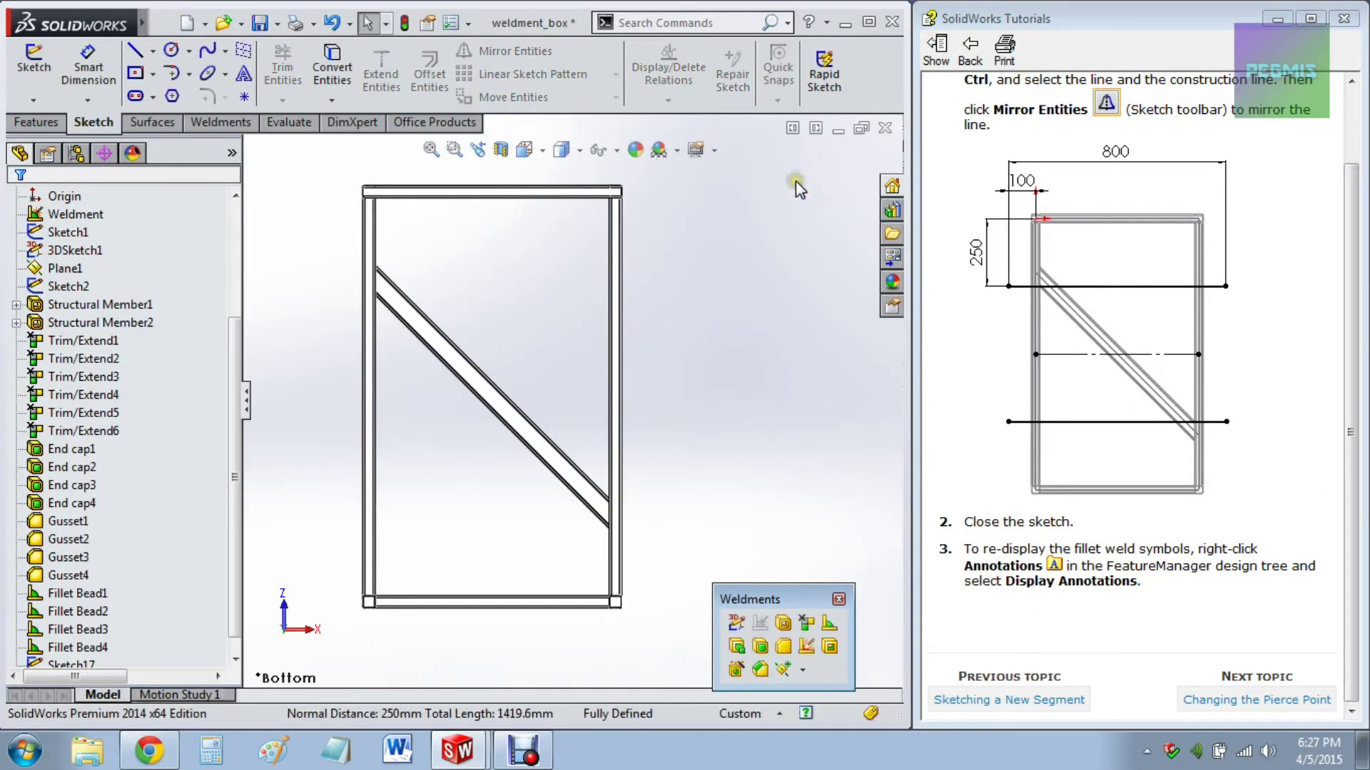
pyautogui.click(238, 257)
pyautogui.rightClick(80, 250)
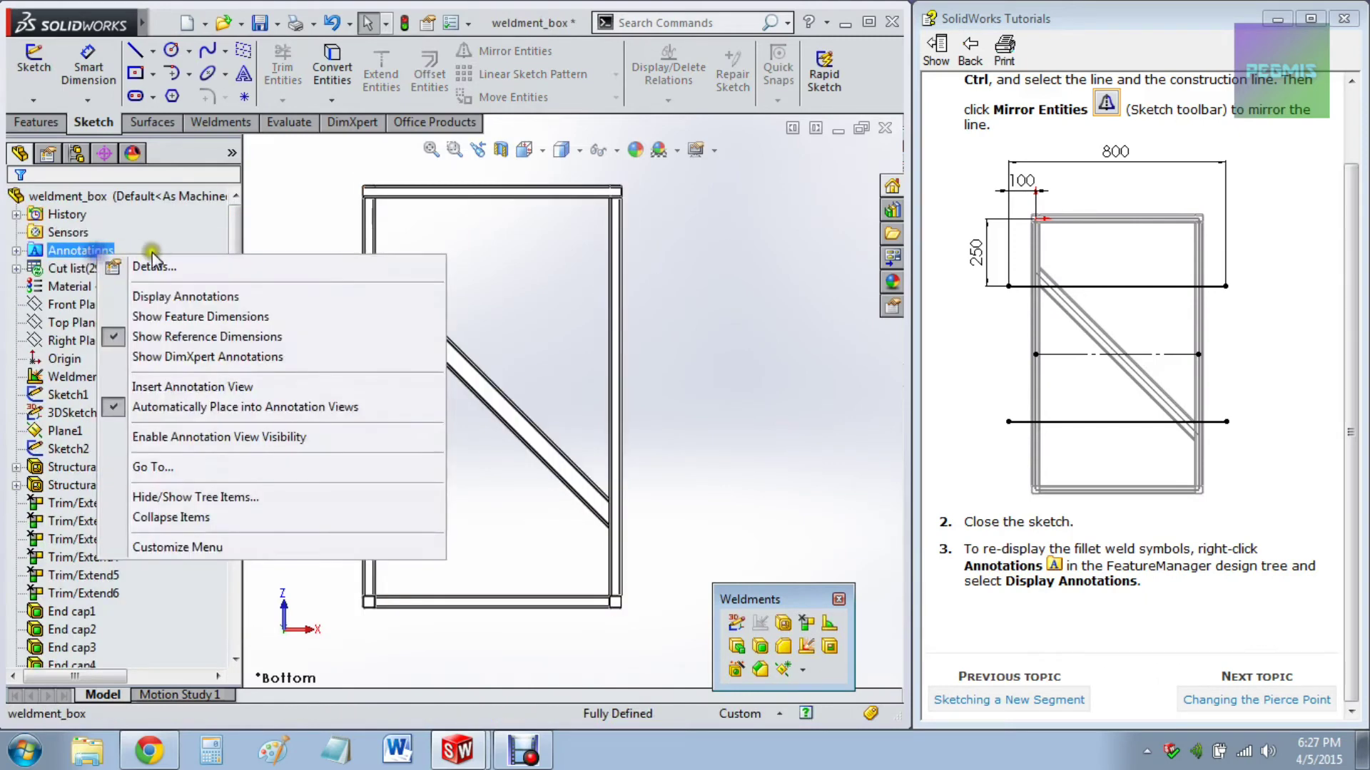
pyautogui.click(190, 297)
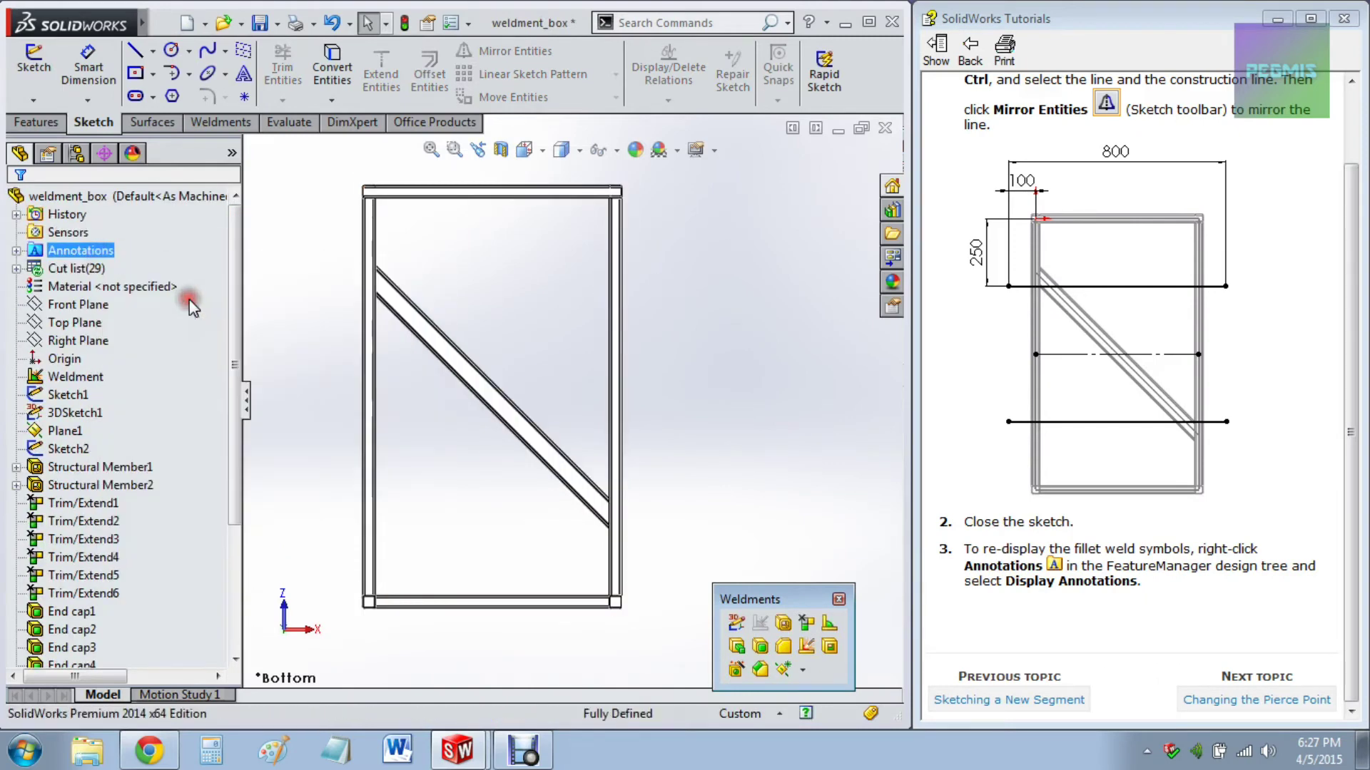
pyautogui.rightClick(98, 257)
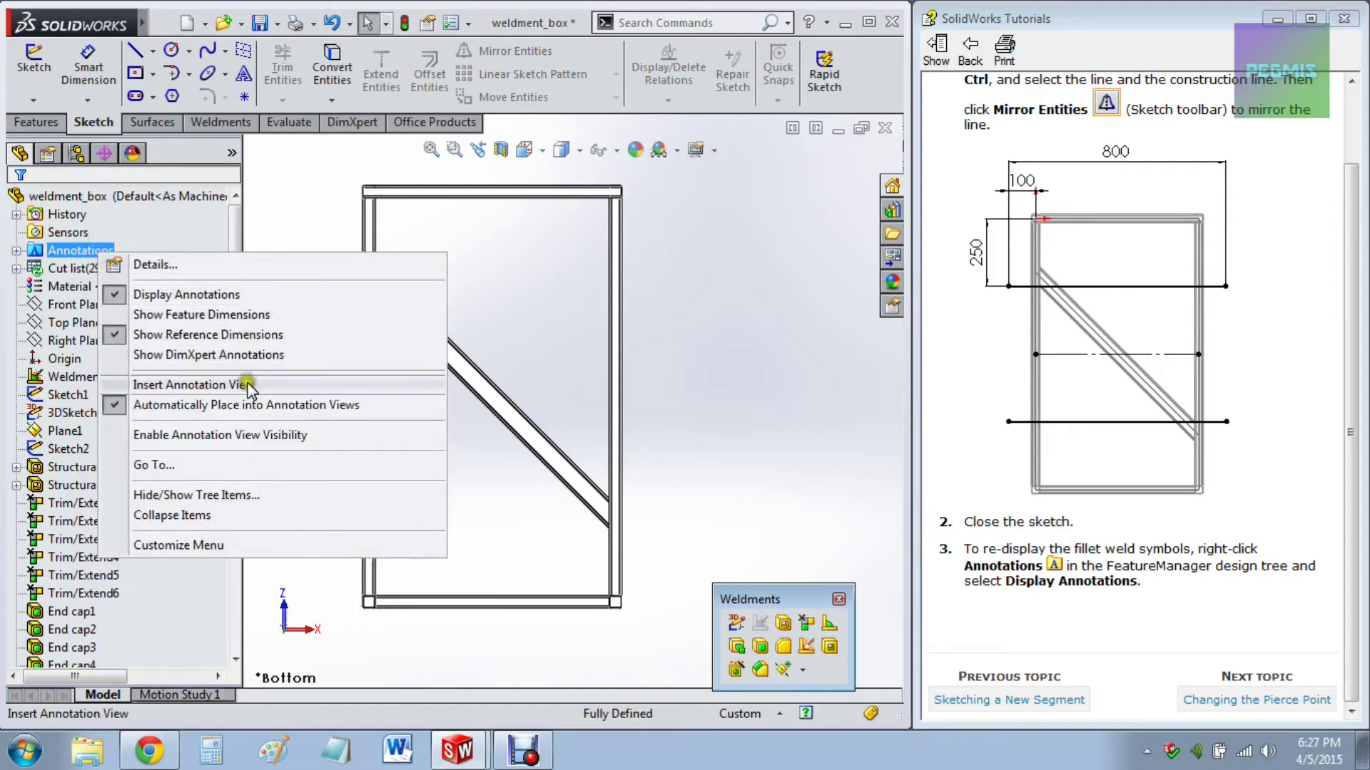
# Step: Show sketches via View > Sketches and open the Changing the Pierce Point tutorial page
pyautogui.moveTo(143, 20)
pyautogui.click(238, 23)
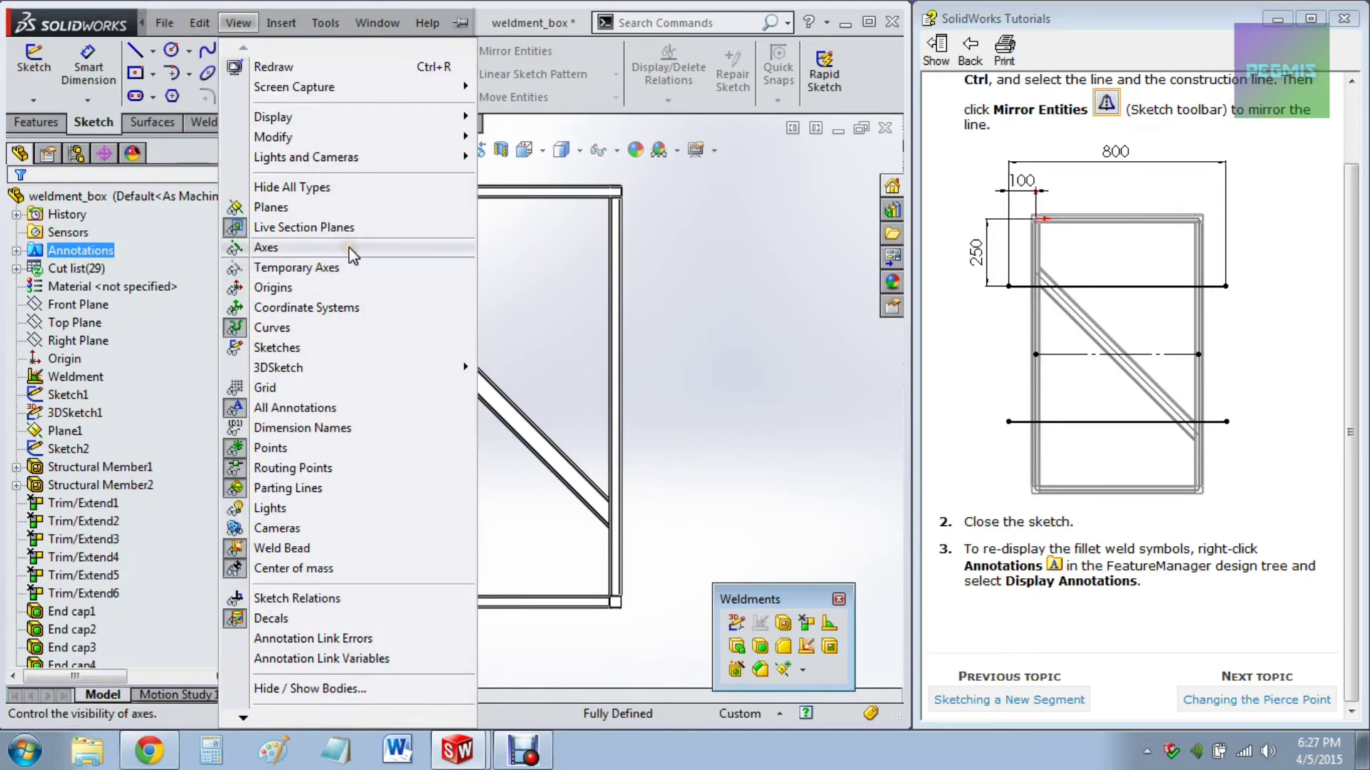
pyautogui.click(332, 342)
pyautogui.click(305, 339)
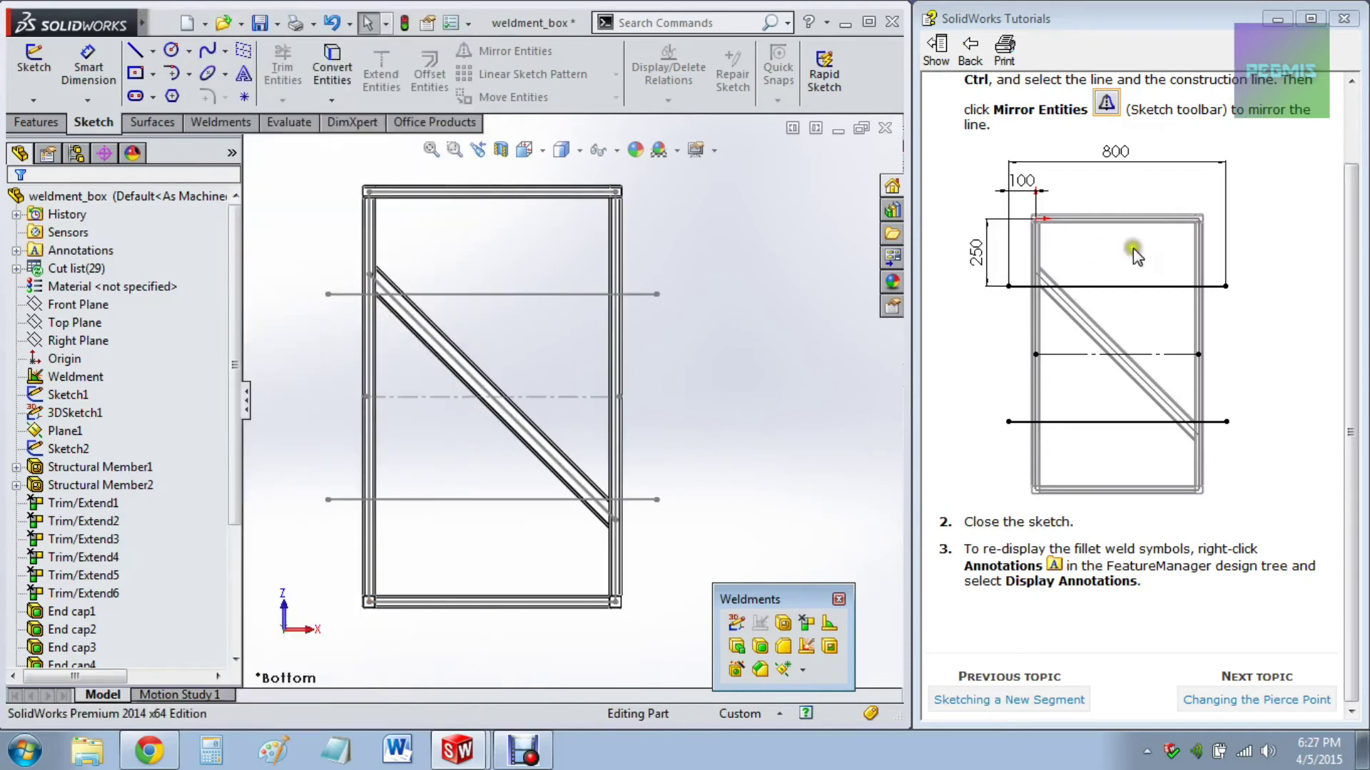
pyautogui.click(1355, 291)
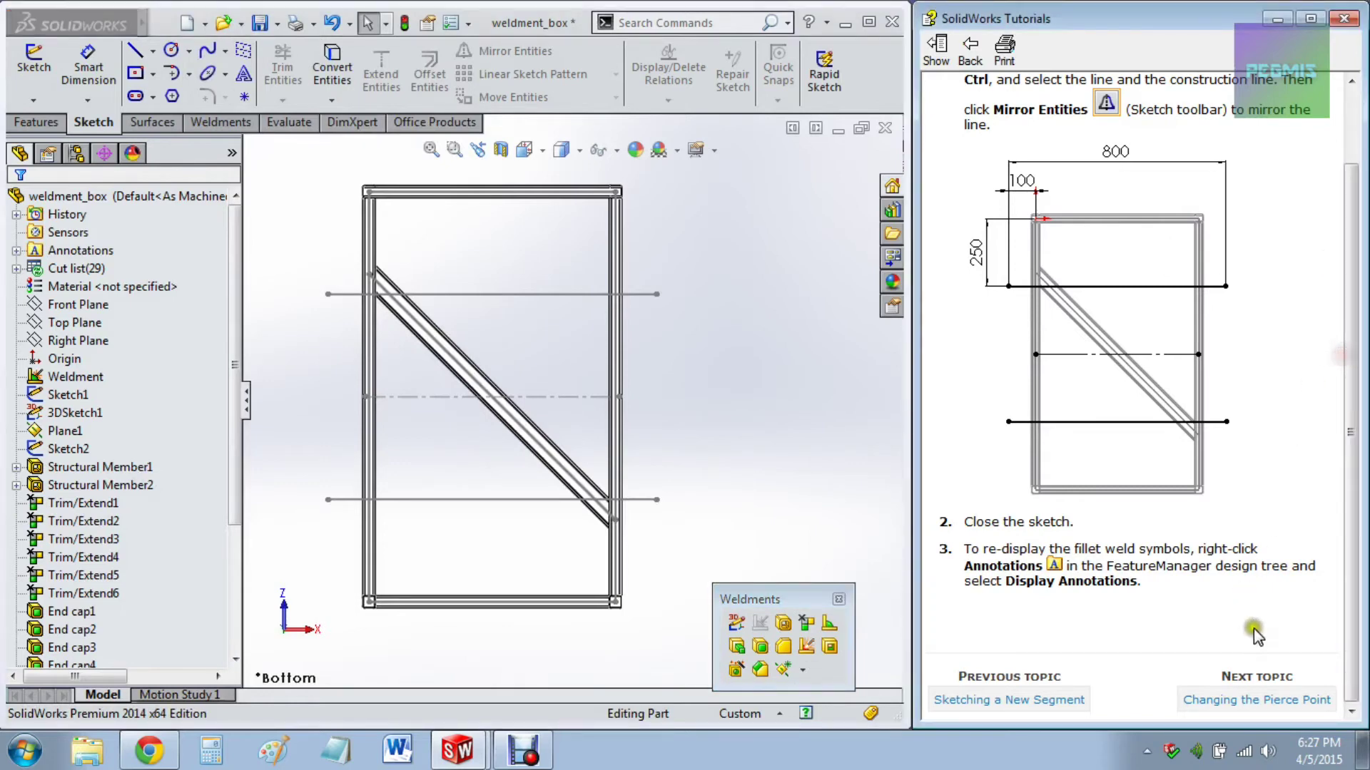
pyautogui.click(1207, 701)
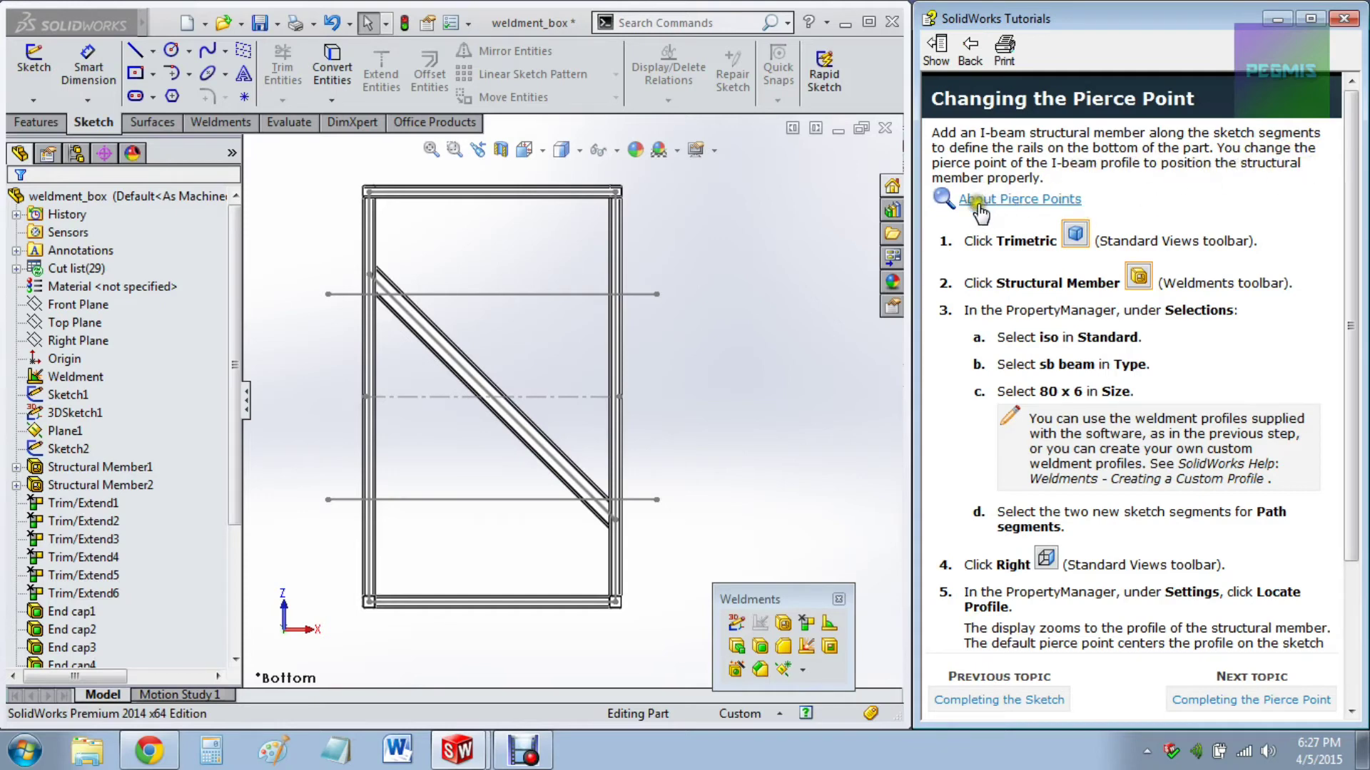
# Step: Switch the view back to trimetric orientation
pyautogui.click(1063, 243)
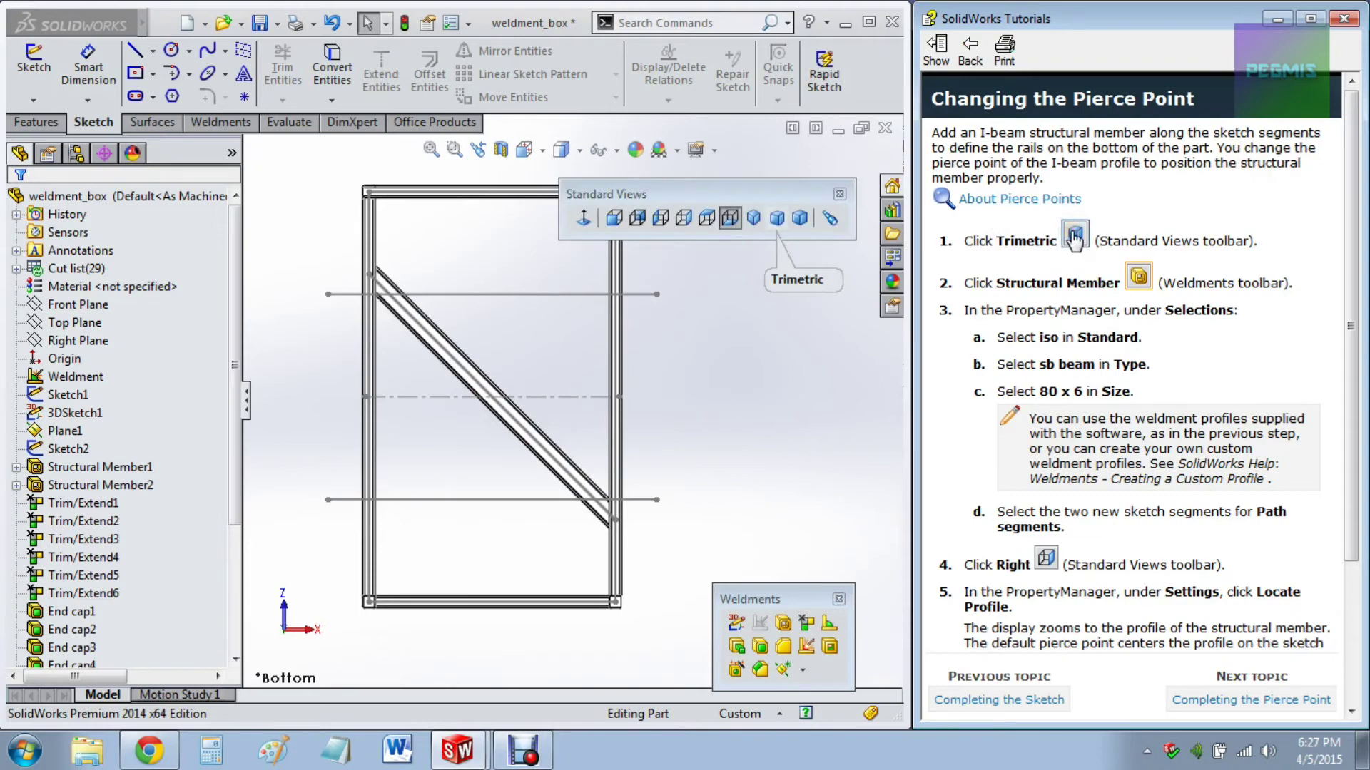
pyautogui.click(776, 219)
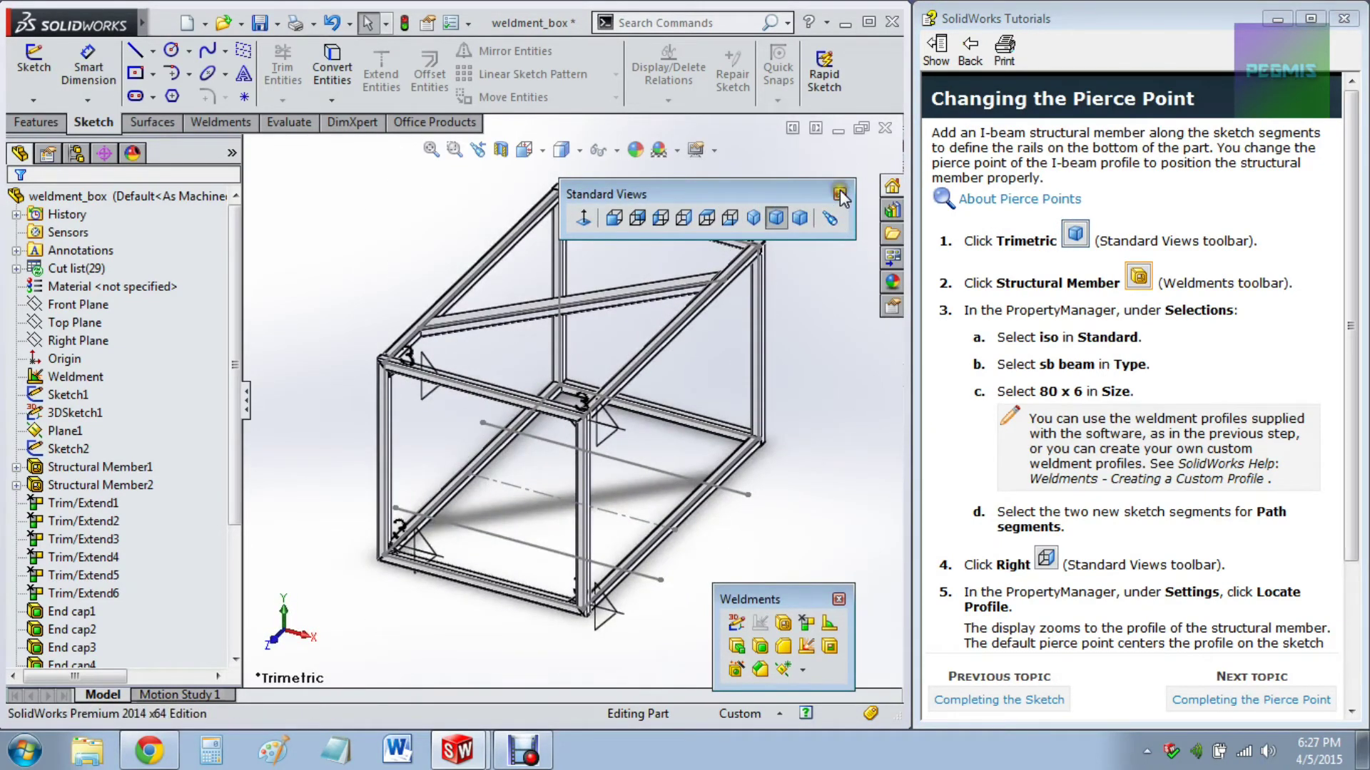
pyautogui.click(840, 194)
# Step: Start an iso sb beam 80 x 6 structural member along the two new sketch lines
pyautogui.click(1138, 277)
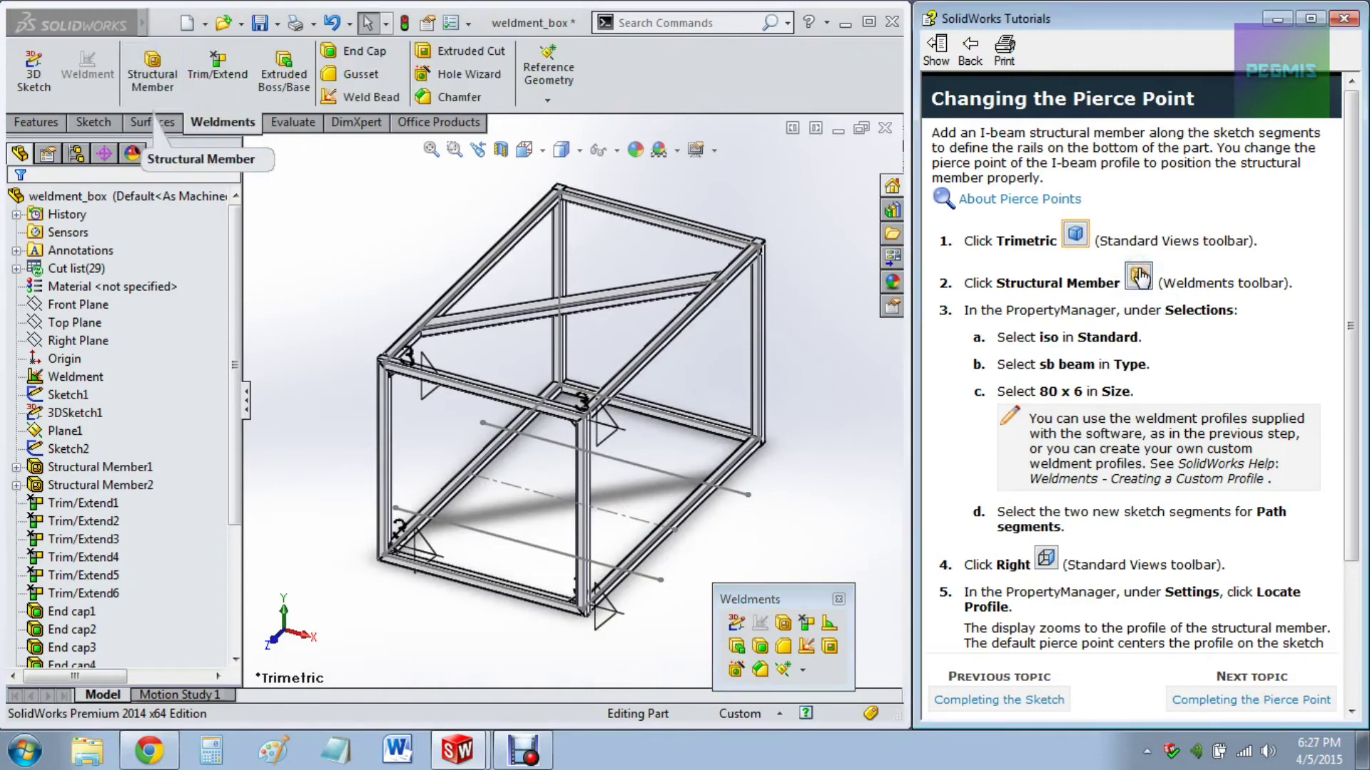
pyautogui.click(150, 70)
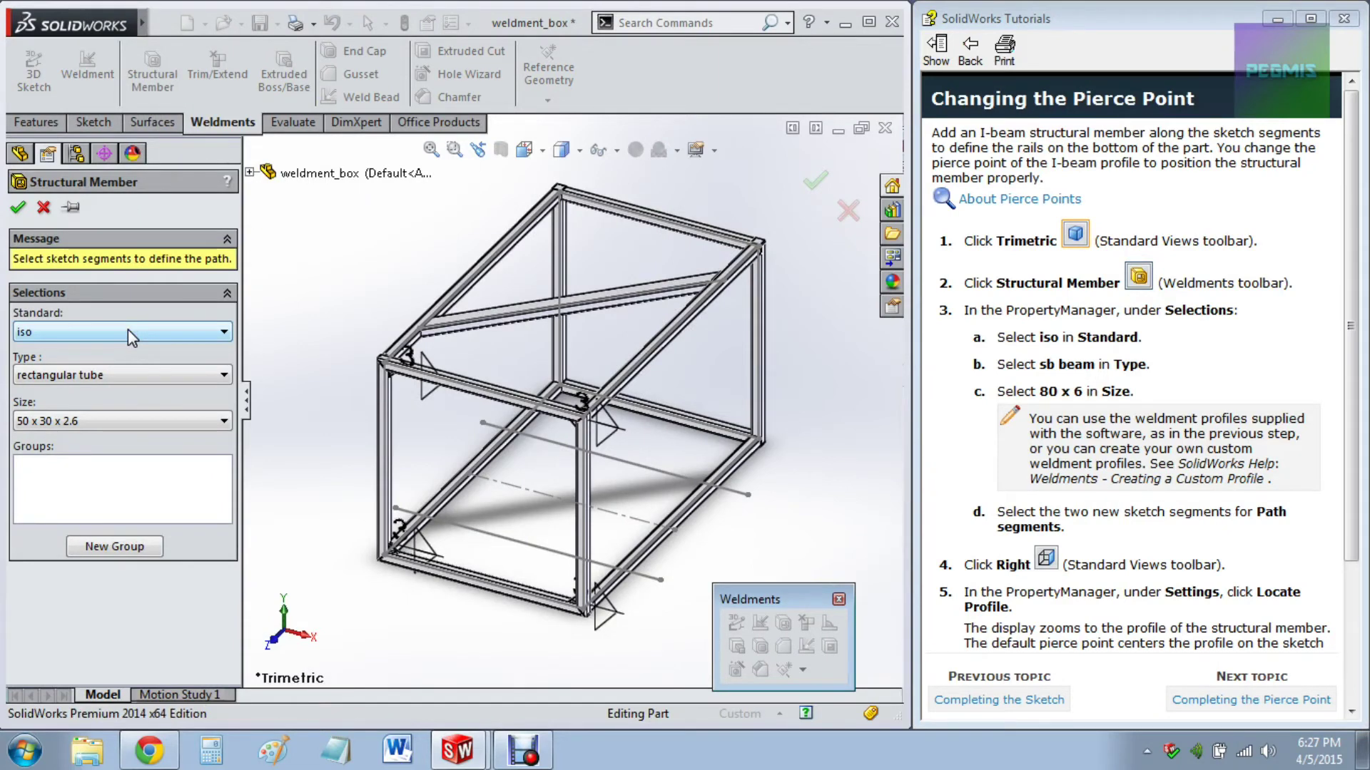
pyautogui.click(129, 375)
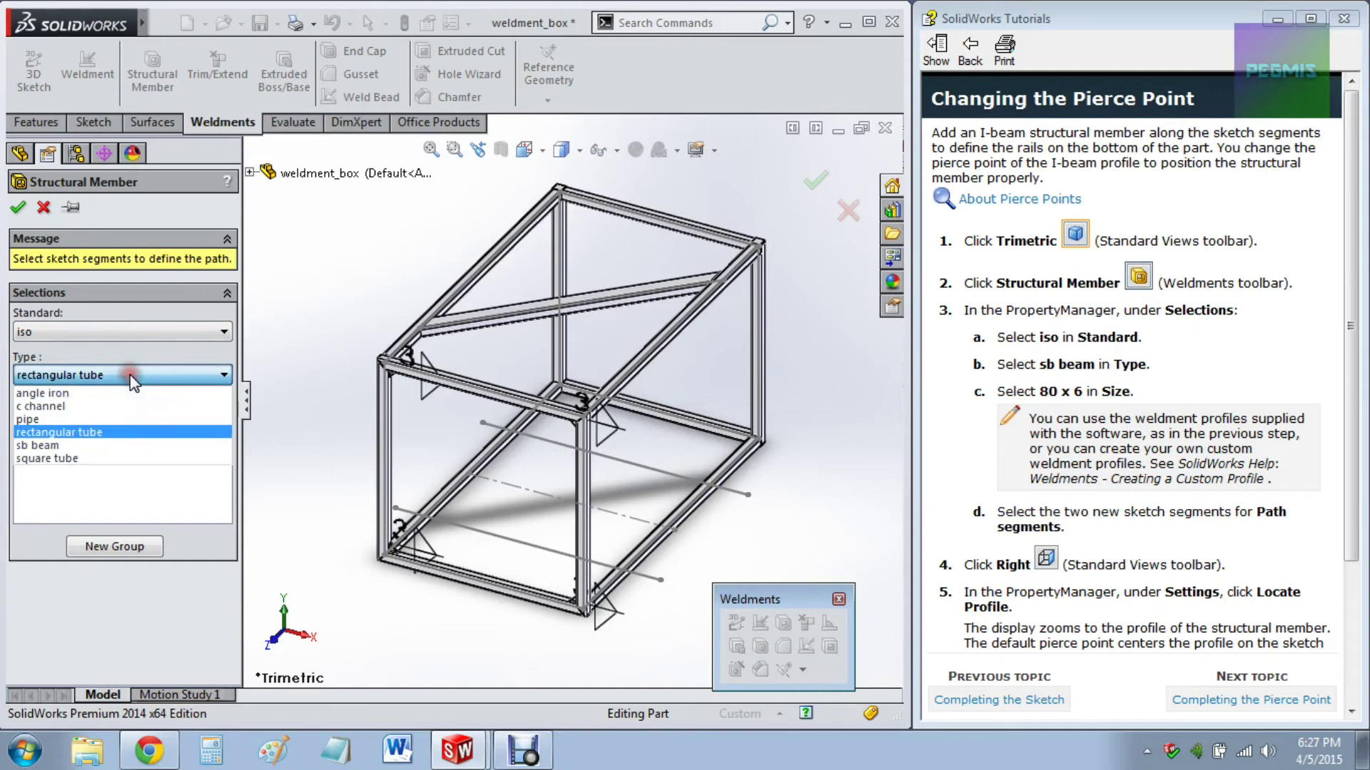
pyautogui.click(43, 445)
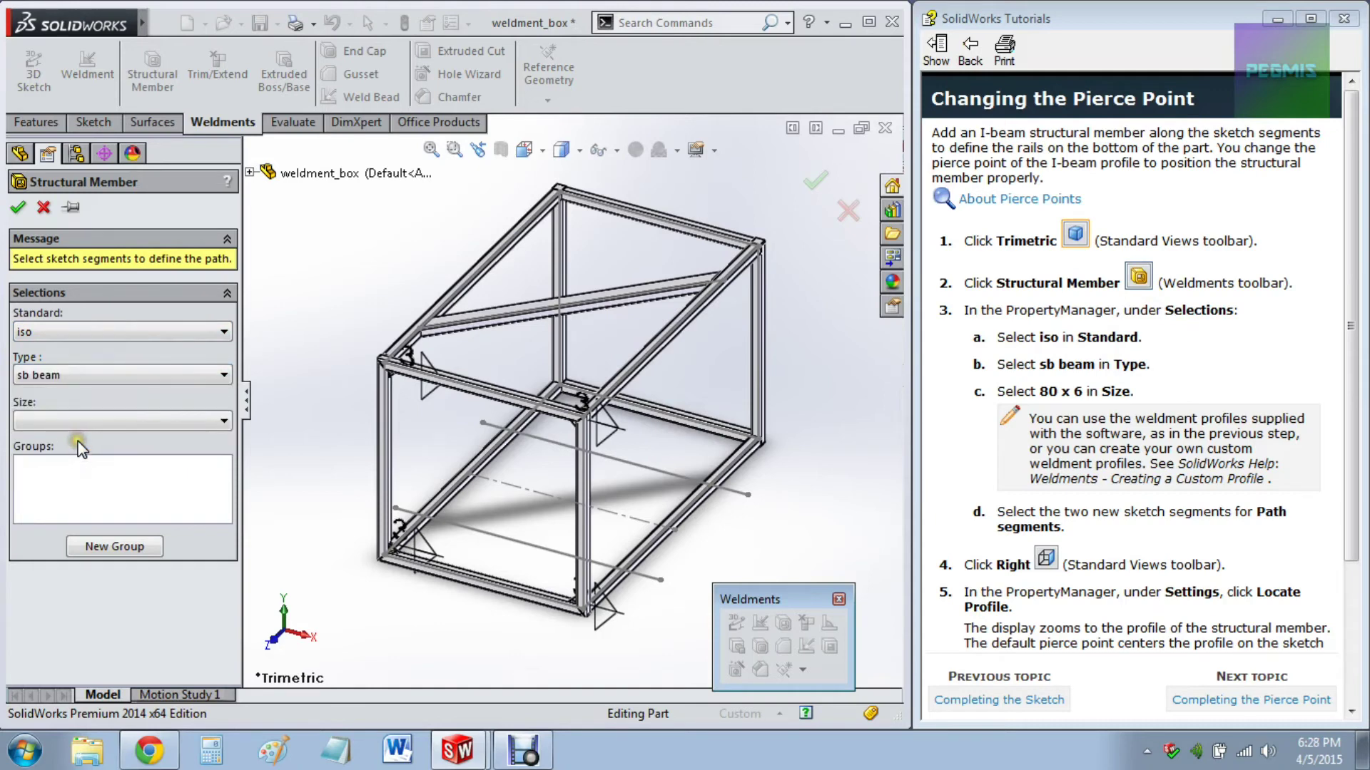
pyautogui.click(83, 422)
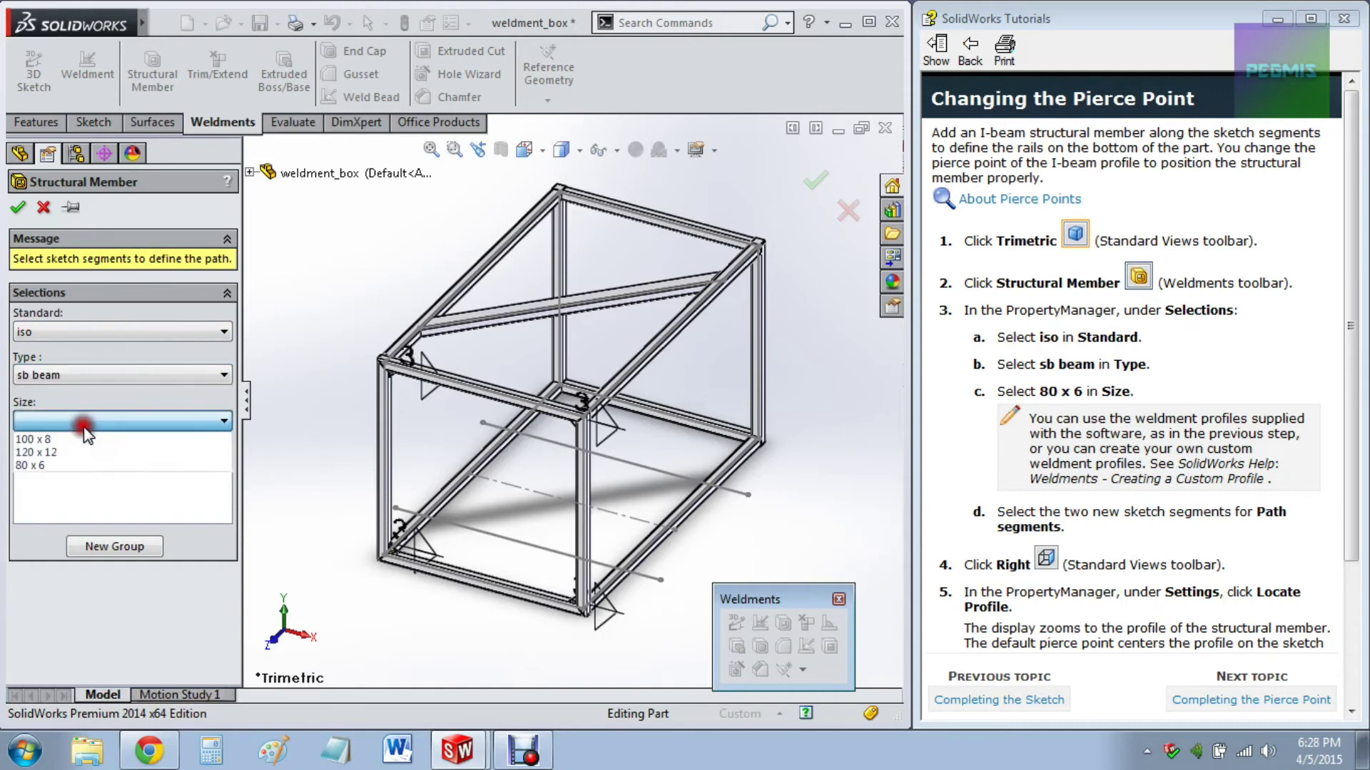
pyautogui.click(77, 466)
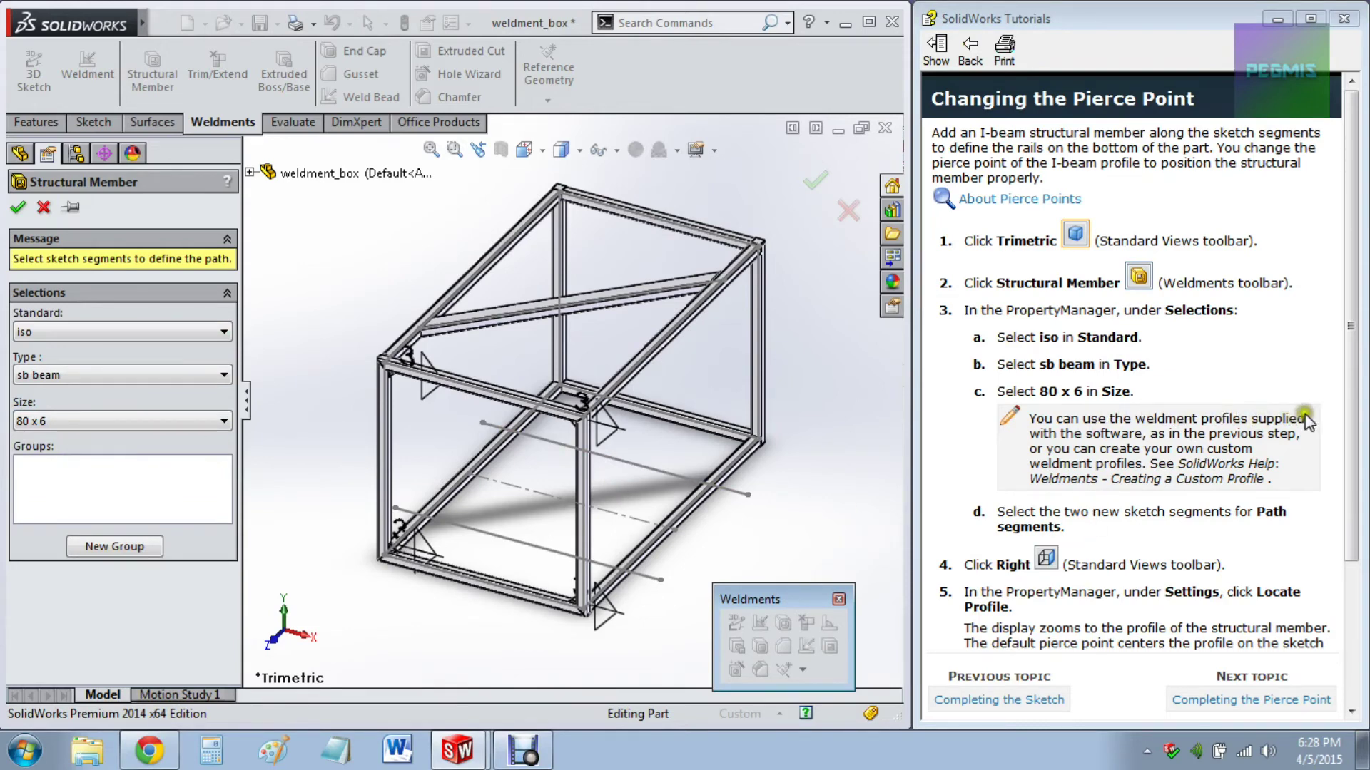
pyautogui.scroll(-3, 1339, 511)
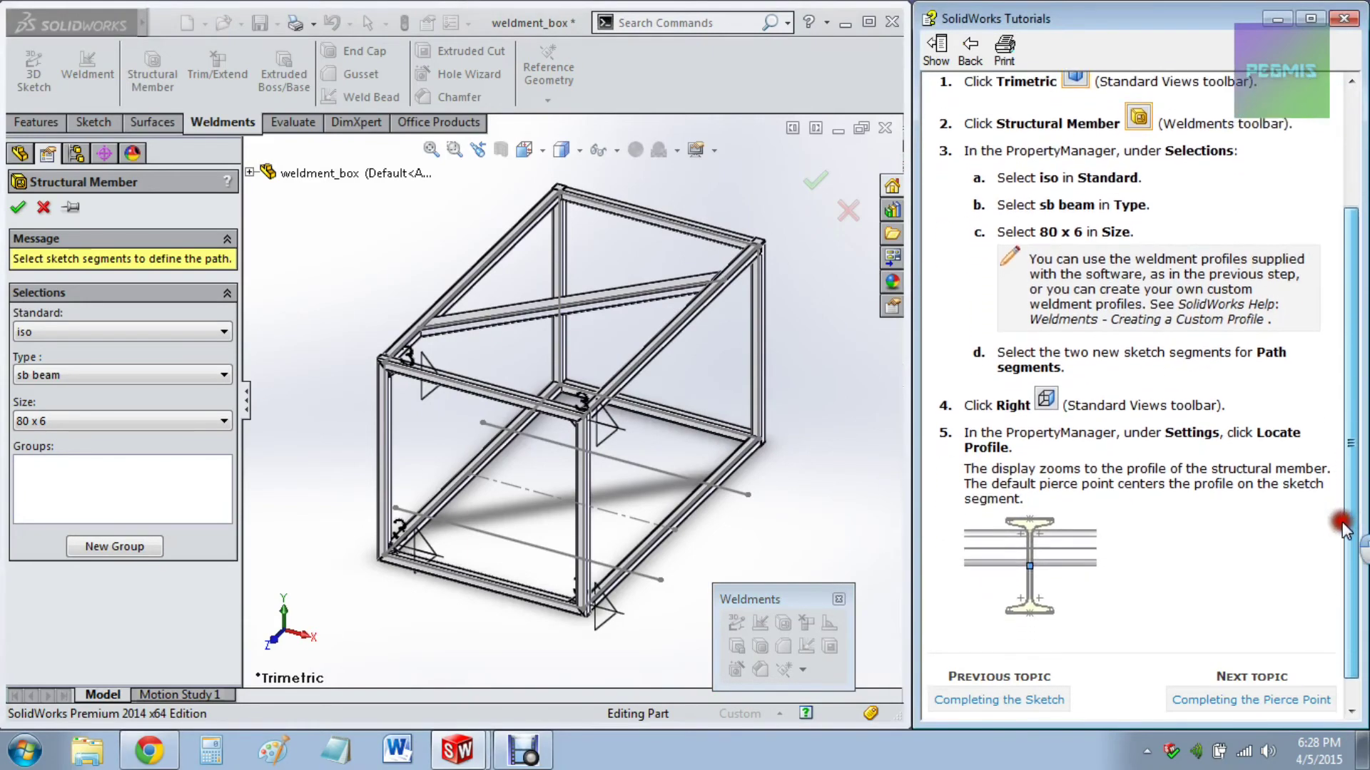
pyautogui.click(314, 635)
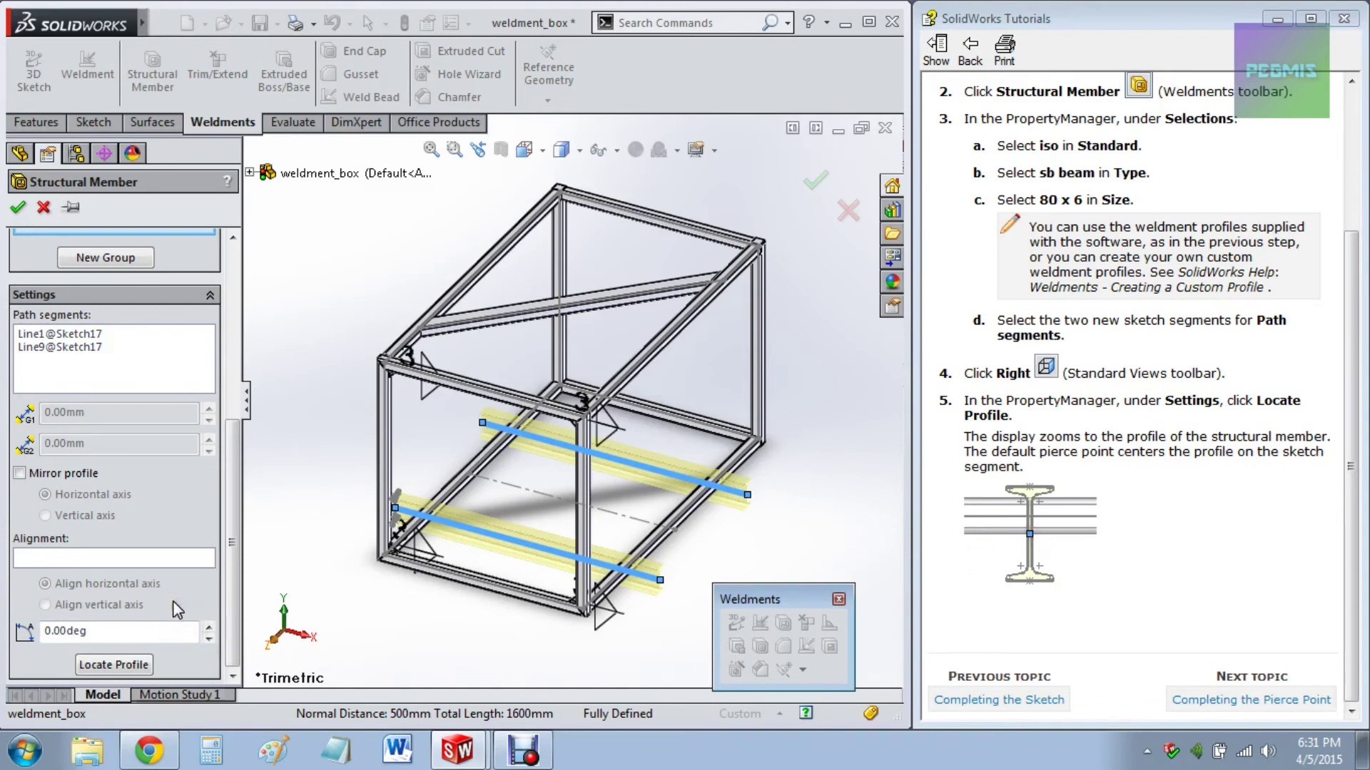
# Step: View the beam profile from the right side and set its pierce point at the top flange
pyautogui.click(89, 367)
pyautogui.click(32, 515)
pyautogui.click(117, 664)
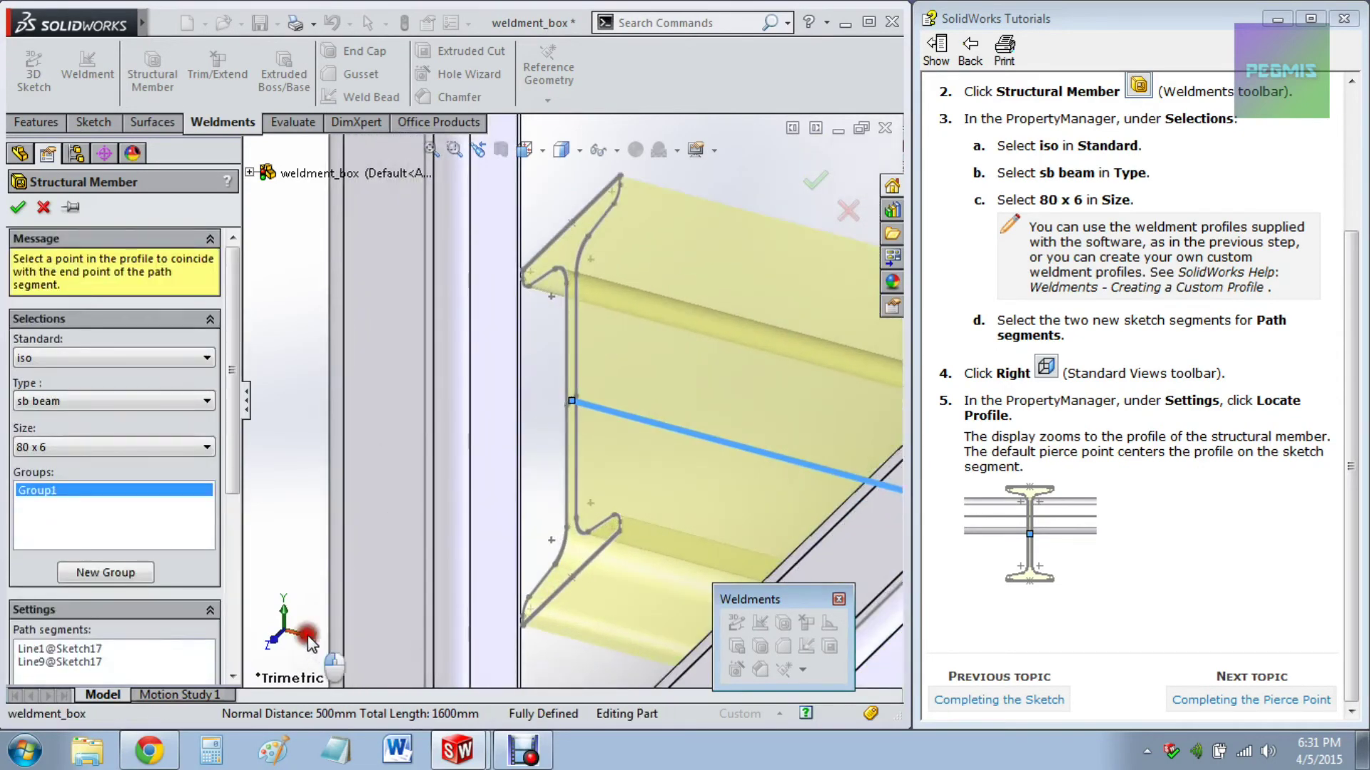
pyautogui.hotkey('ctrl', '4')
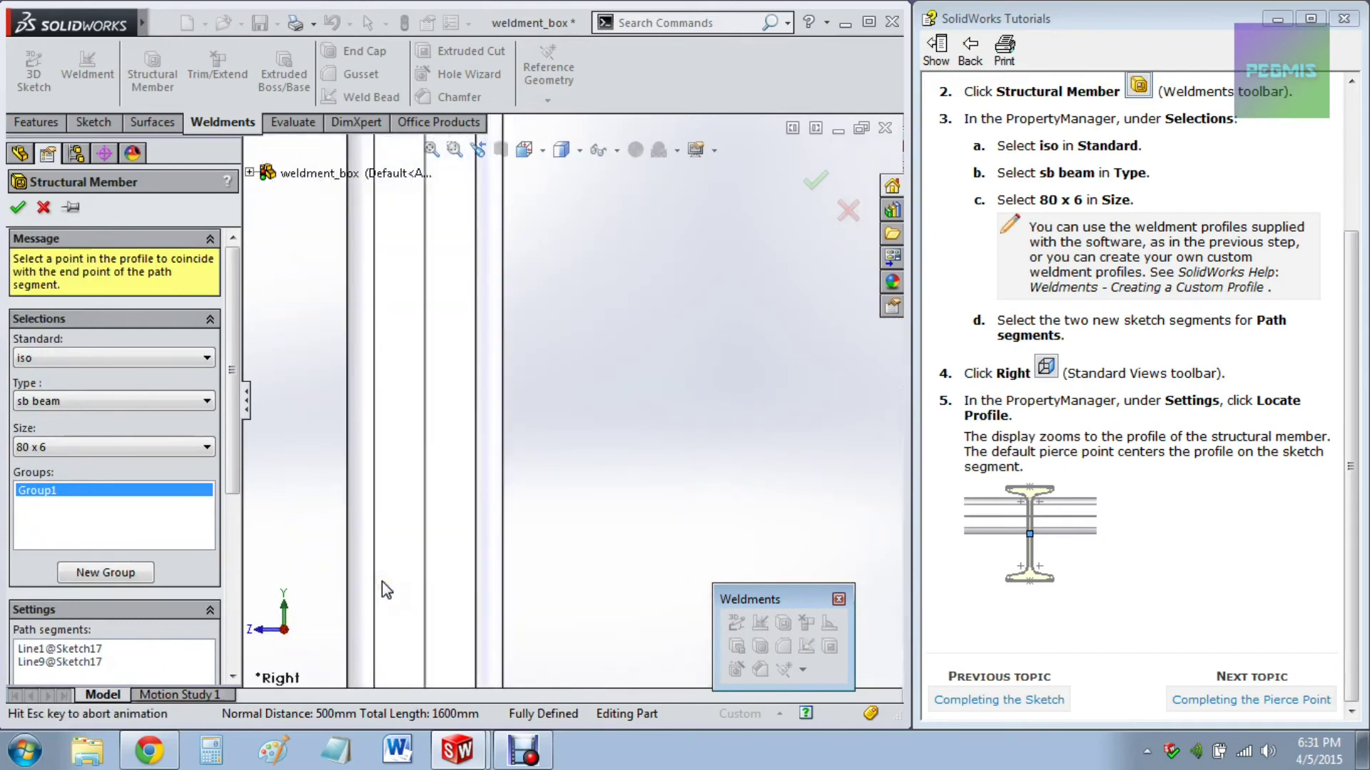
pyautogui.scroll(-3, 571, 360)
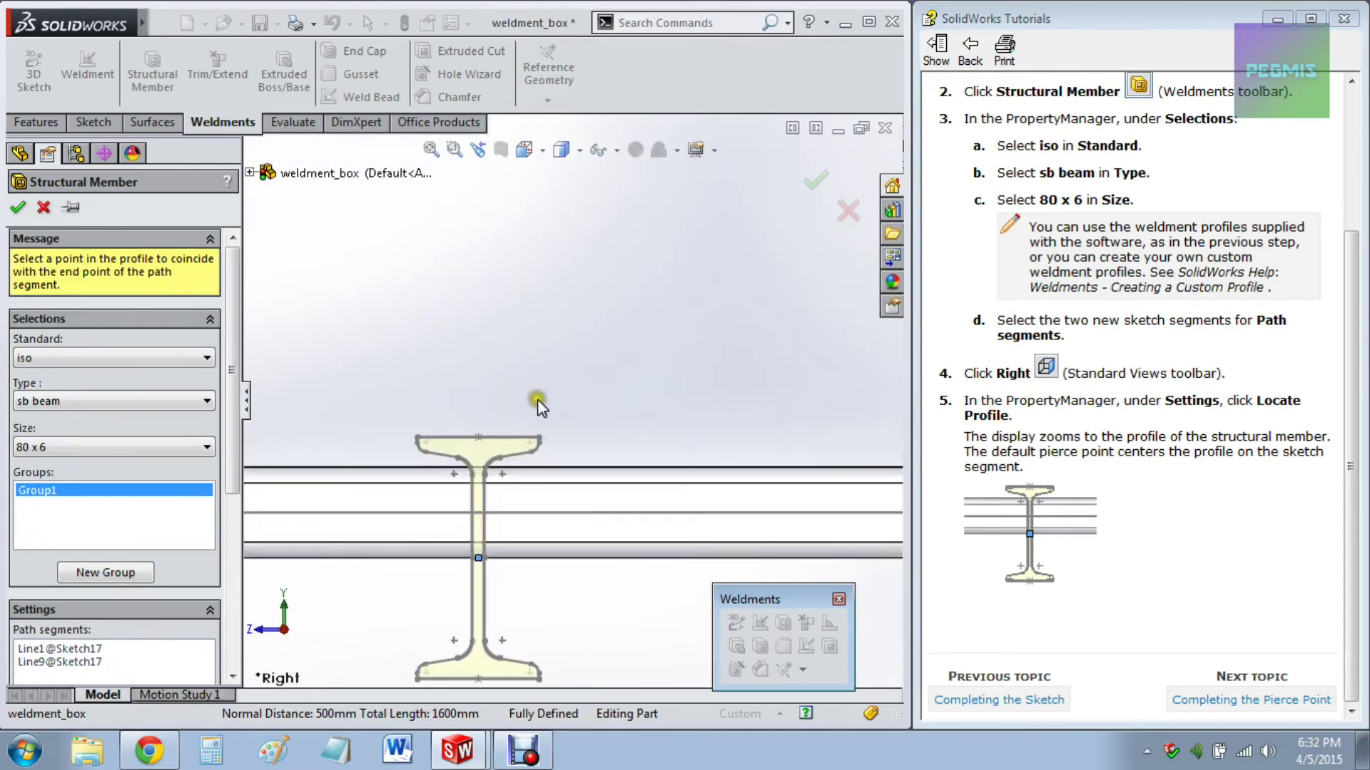
pyautogui.click(504, 425)
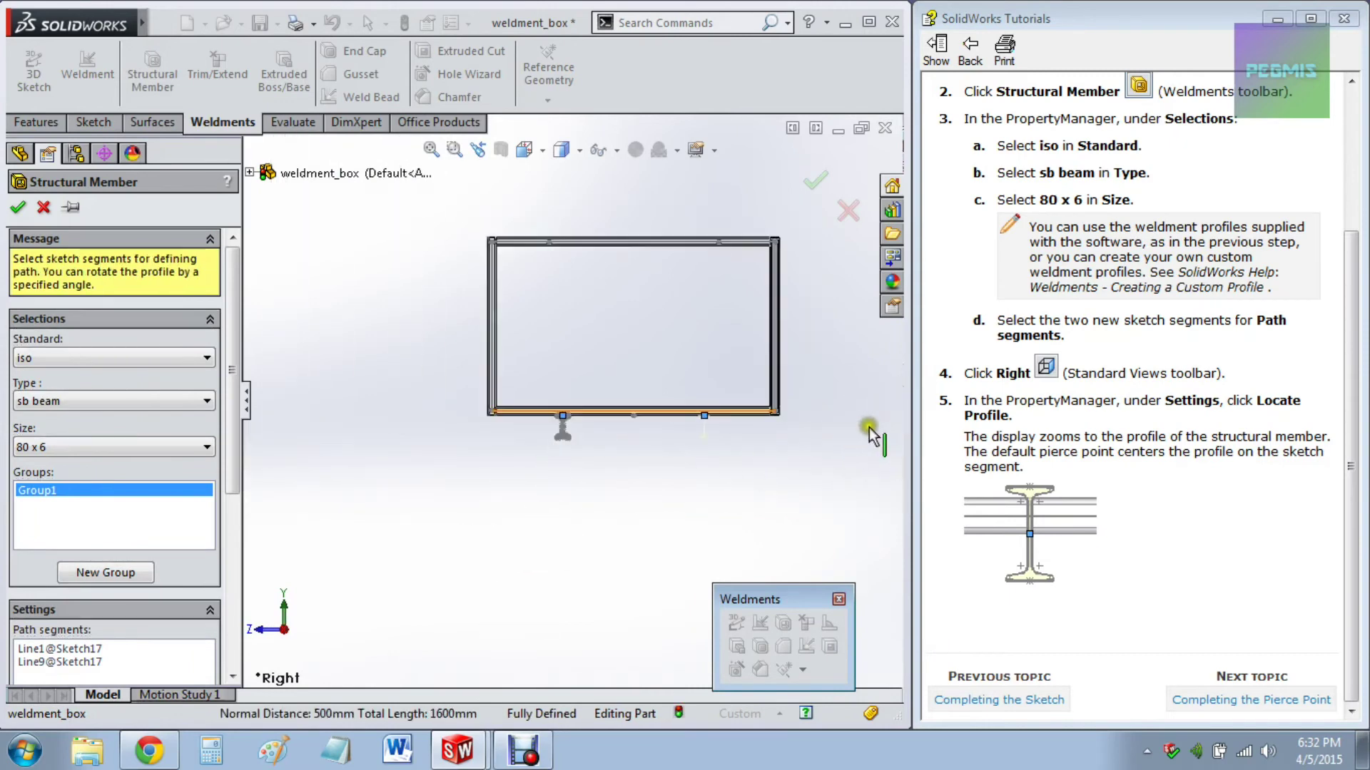
pyautogui.scroll(-5, 546, 400)
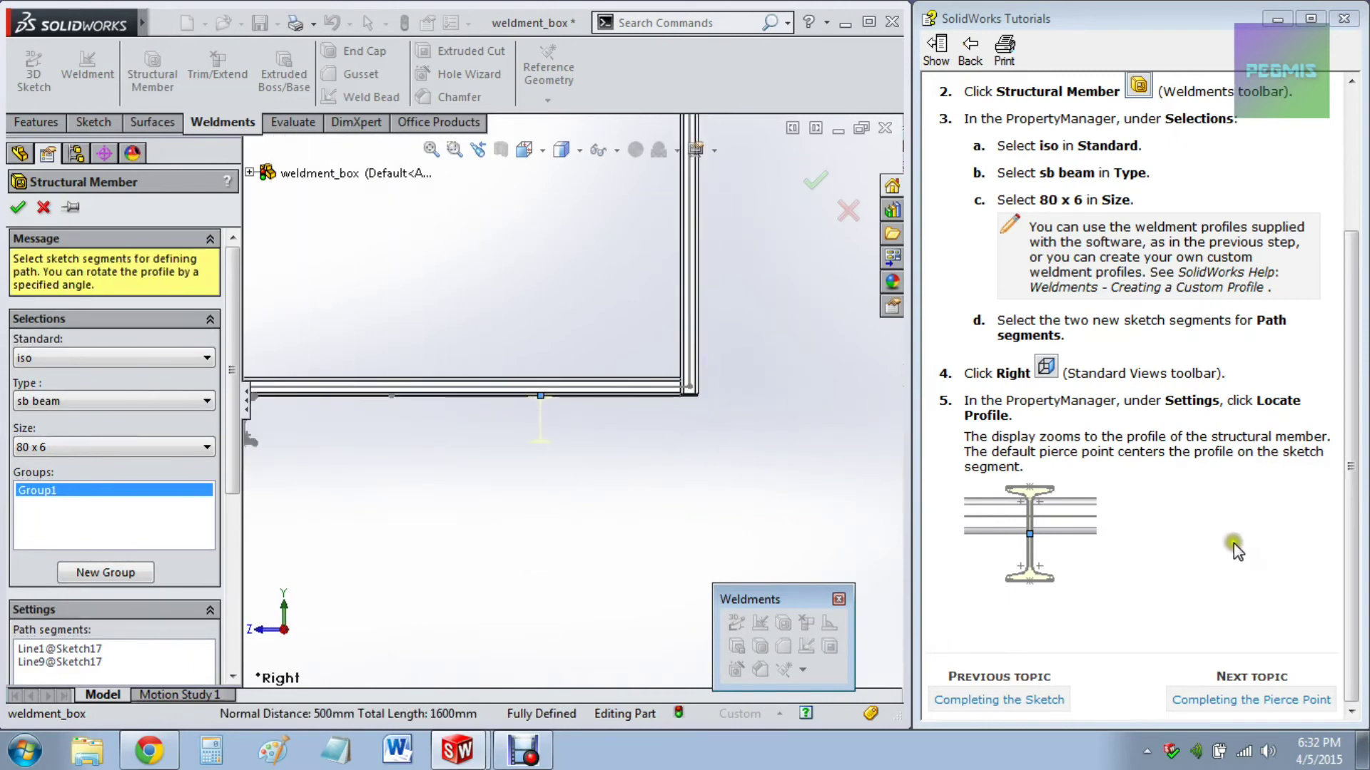
pyautogui.click(1205, 699)
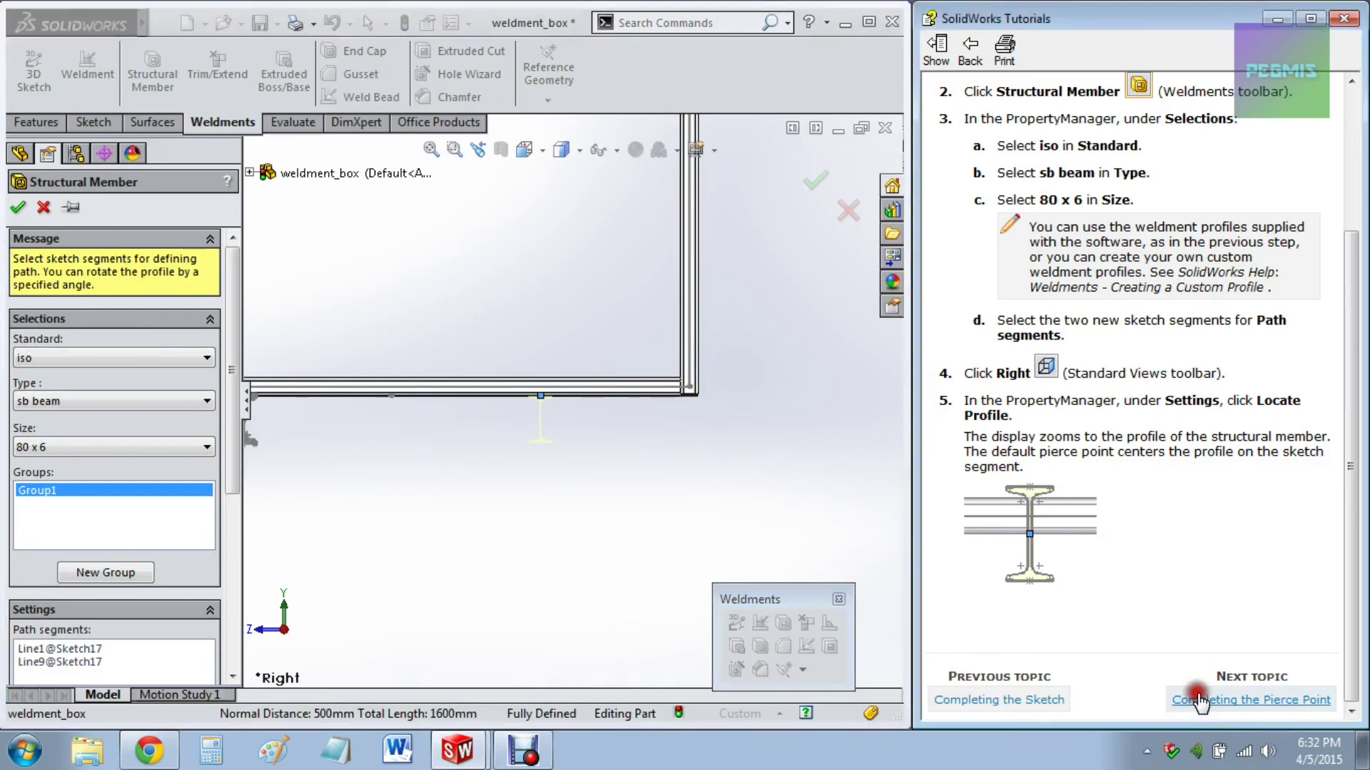
# Step: Confirm the sb beam 80 x 6 rails and orbit the frame into a 3D view
pyautogui.scroll(-4, 1099, 483)
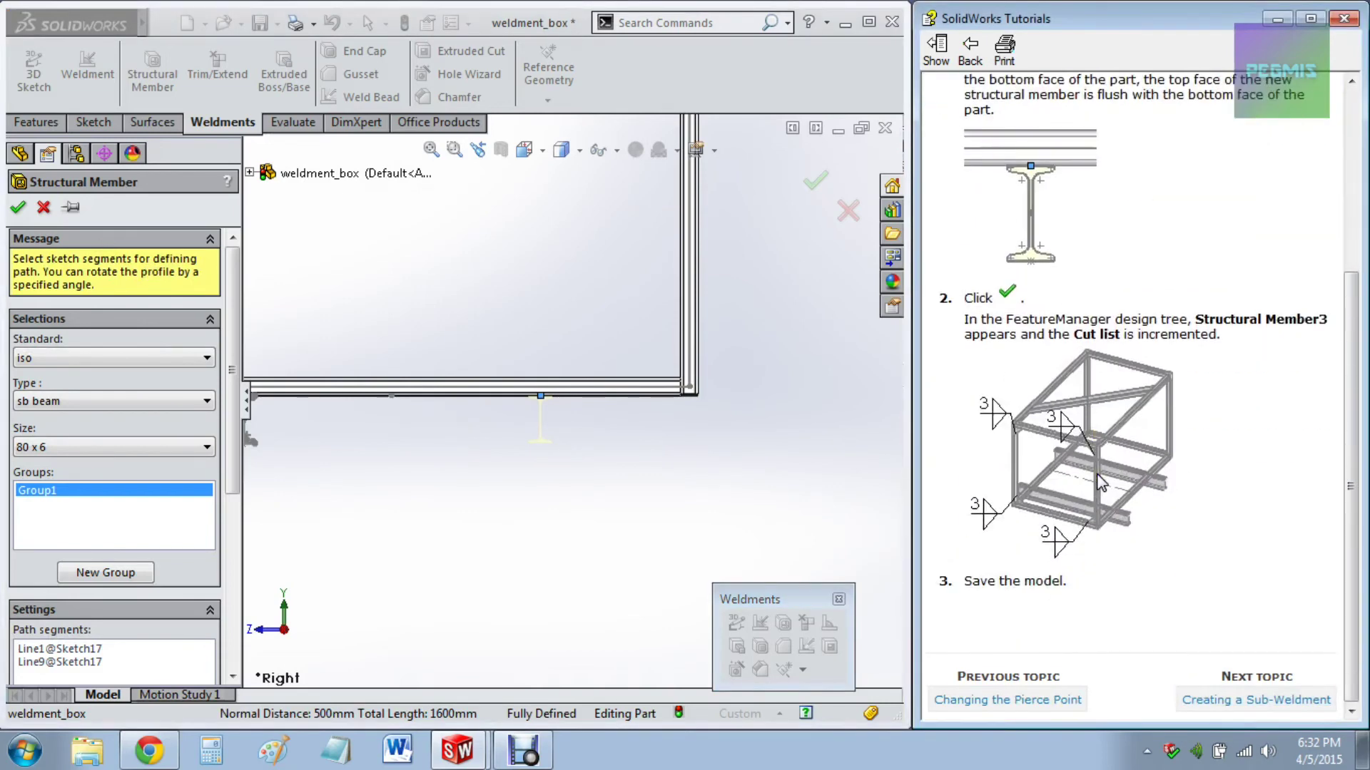
pyautogui.click(15, 207)
pyautogui.scroll(-3, 459, 327)
pyautogui.moveTo(458, 327); pyautogui.dragTo(514, 359, button='middle')
pyautogui.scroll(5, 601, 358)
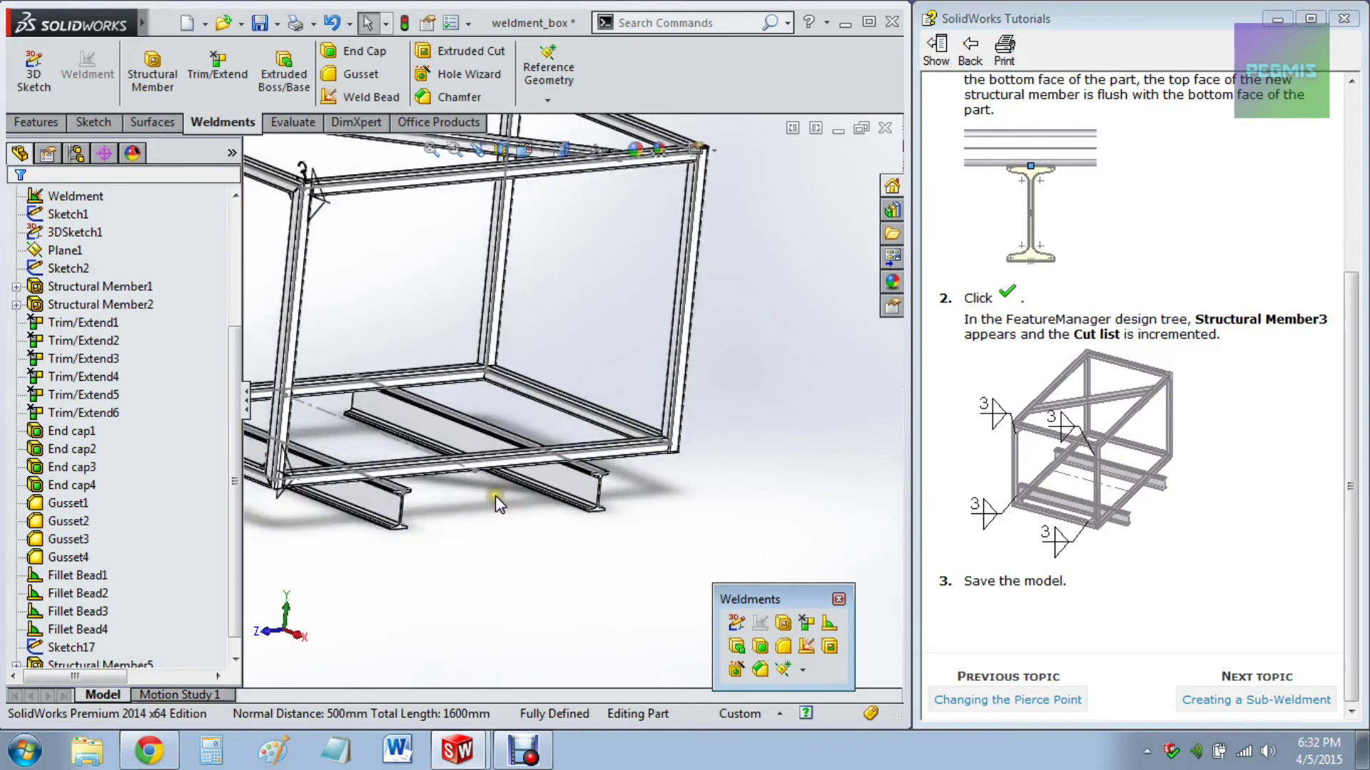
# Step: Orbit the frame and advance the tutorial to the 'Creating a Sub-Weldment' topic
pyautogui.moveTo(495, 495); pyautogui.dragTo(470, 514, button='middle')
pyautogui.click(1185, 703)
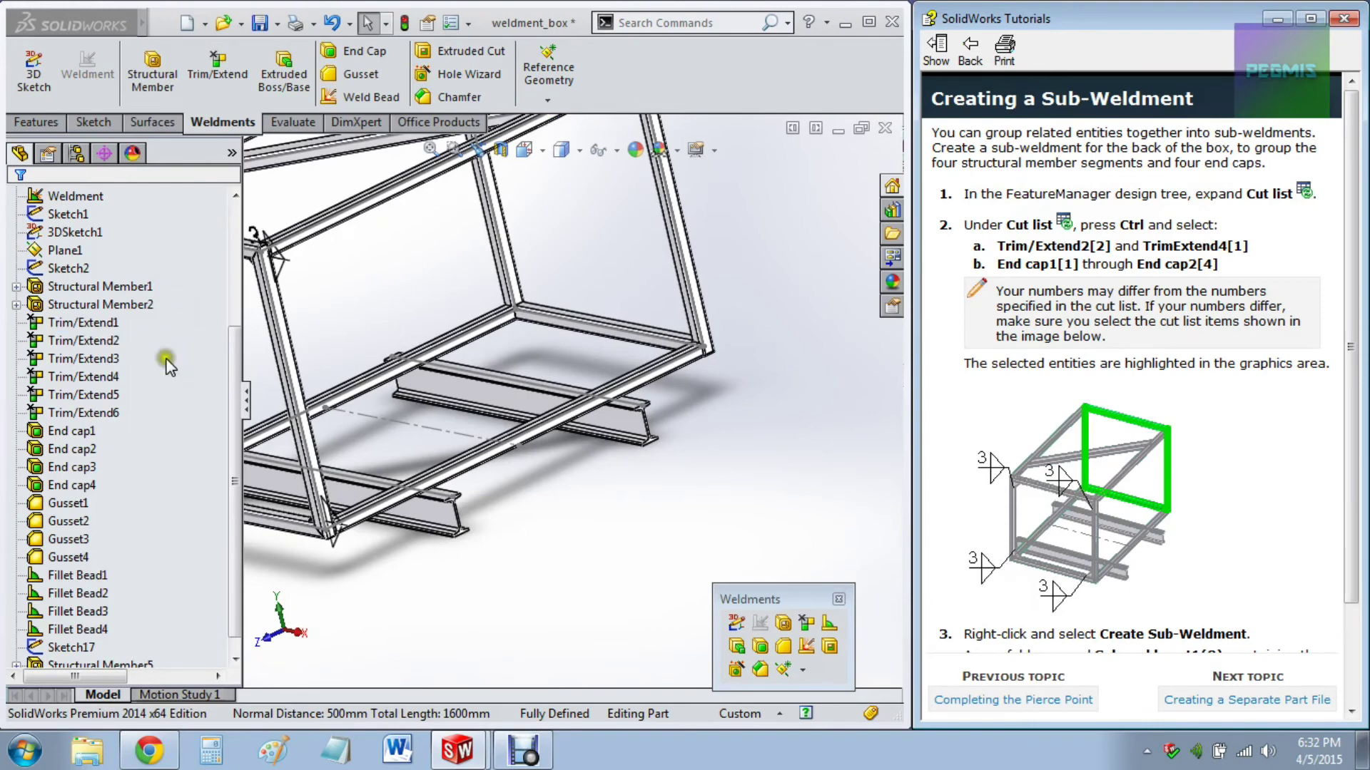
# Step: Expand the cut list and set the model to the Trimetric view
pyautogui.moveTo(237, 447)
pyautogui.mouseDown()
pyautogui.moveTo(232, 499)
pyautogui.moveTo(237, 331)
pyautogui.mouseUp()
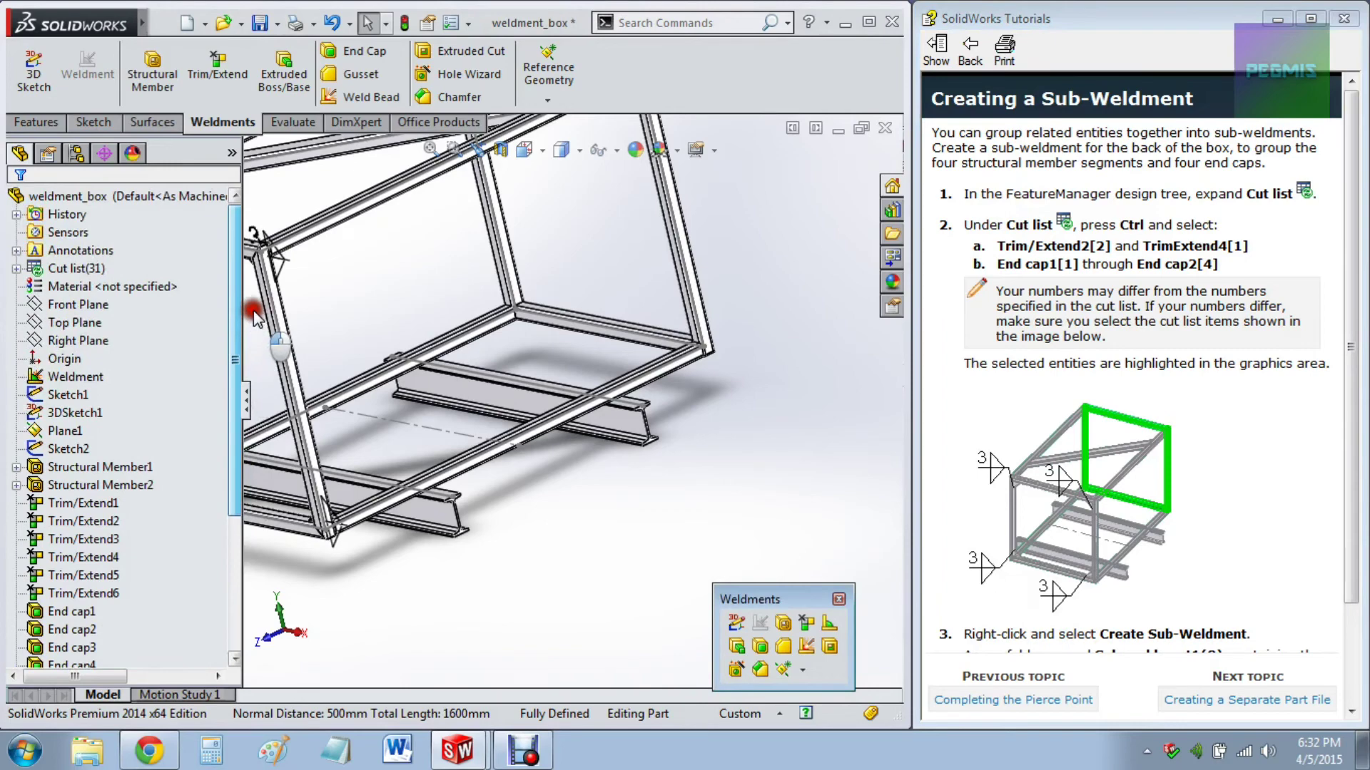
pyautogui.click(16, 269)
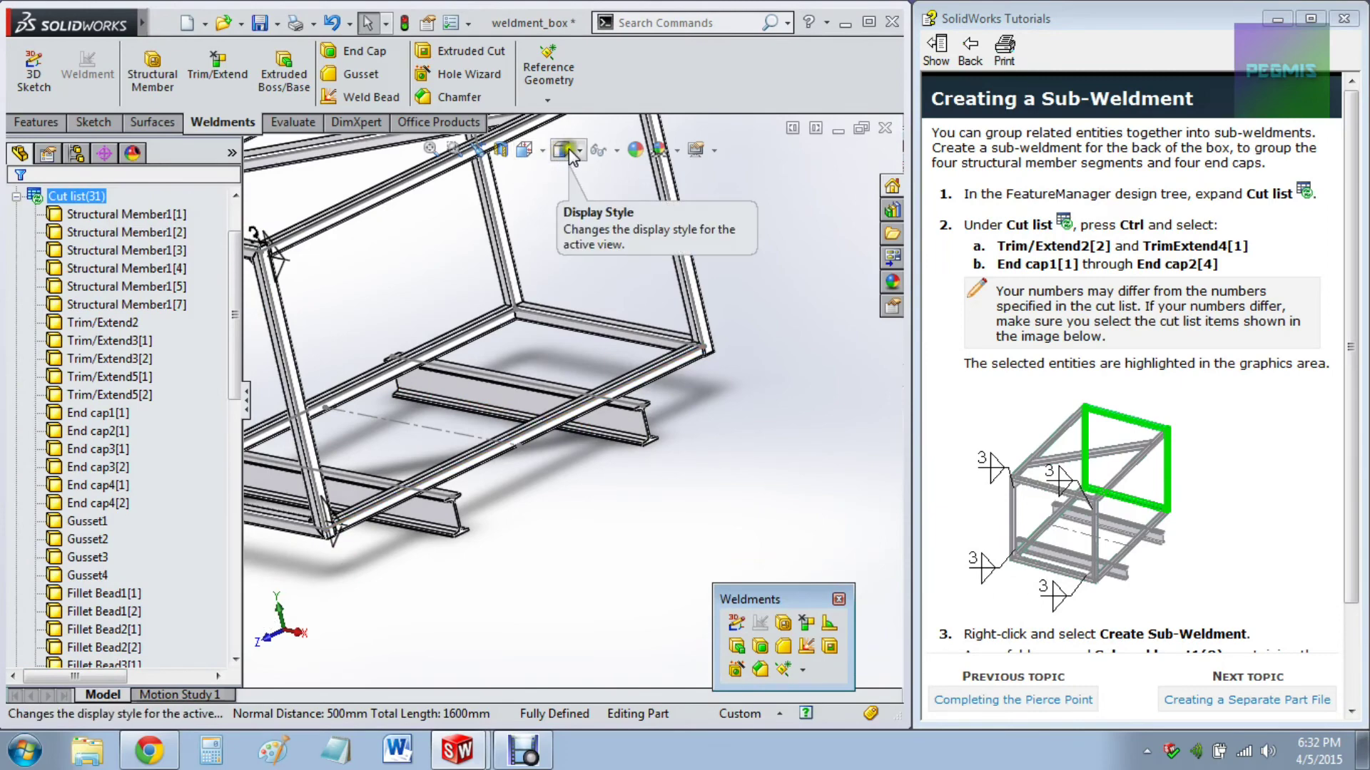
pyautogui.click(526, 149)
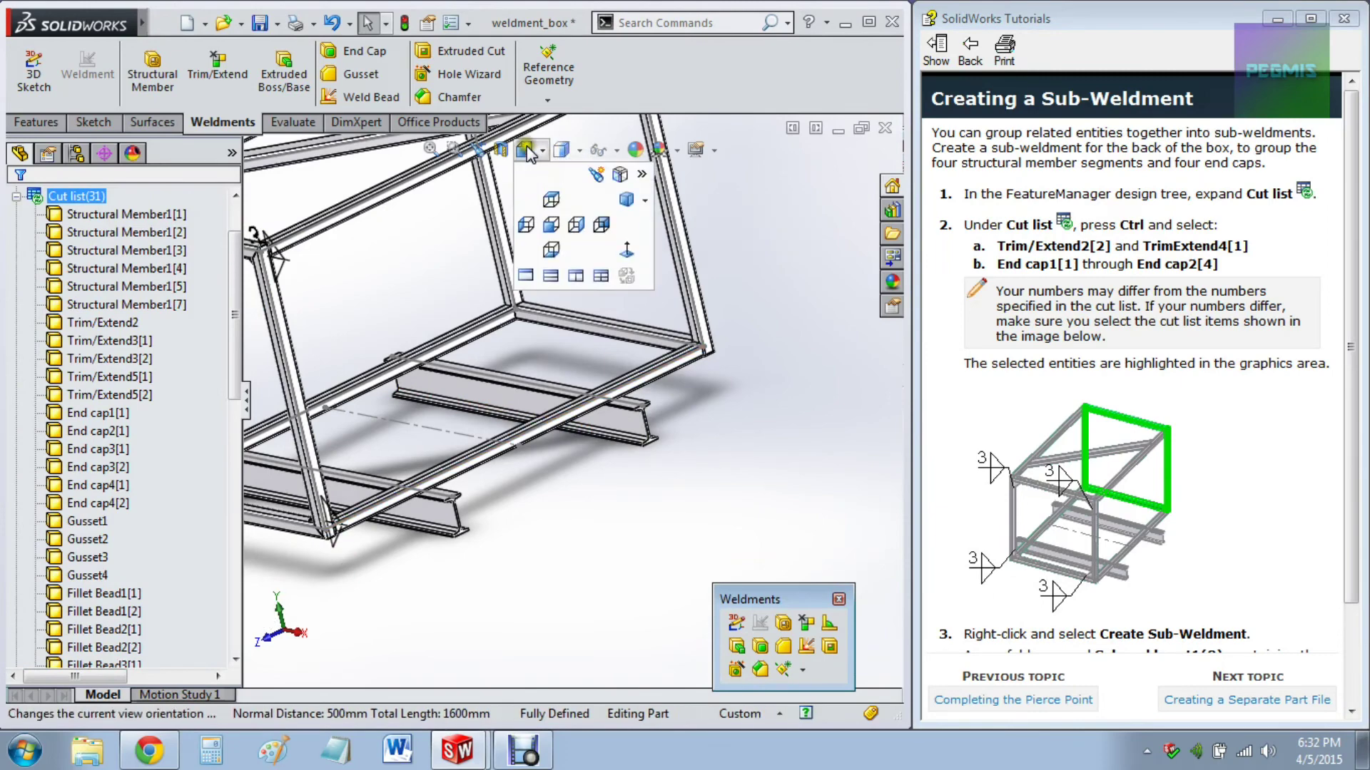
pyautogui.click(625, 199)
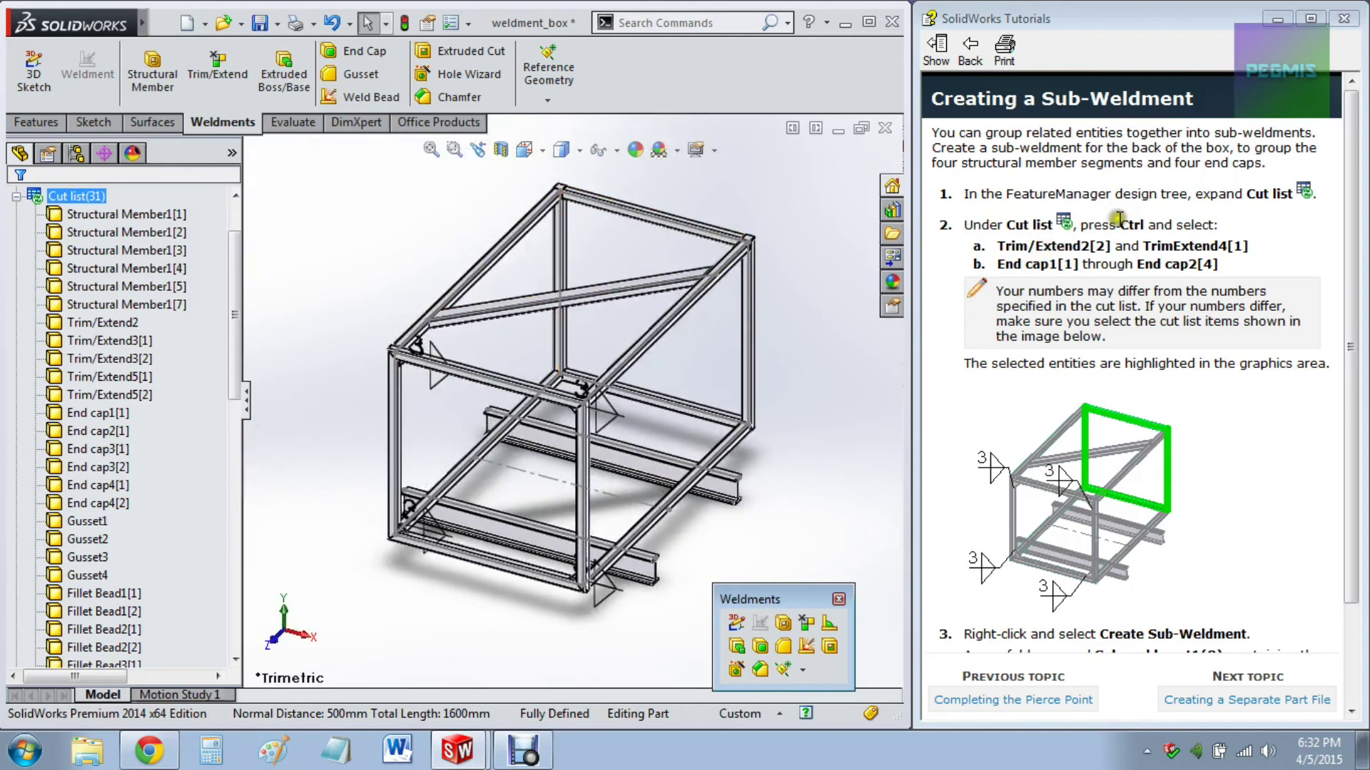
pyautogui.click(1182, 222)
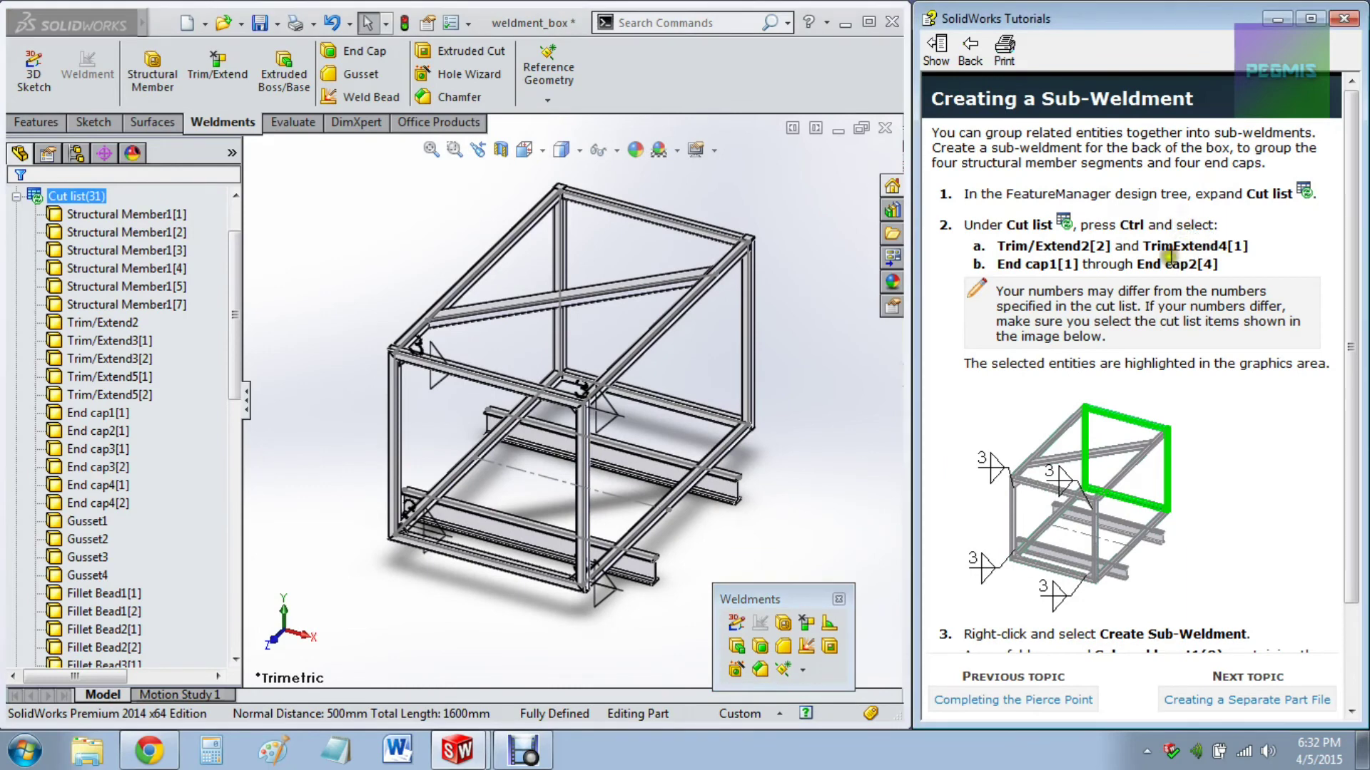
pyautogui.click(337, 231)
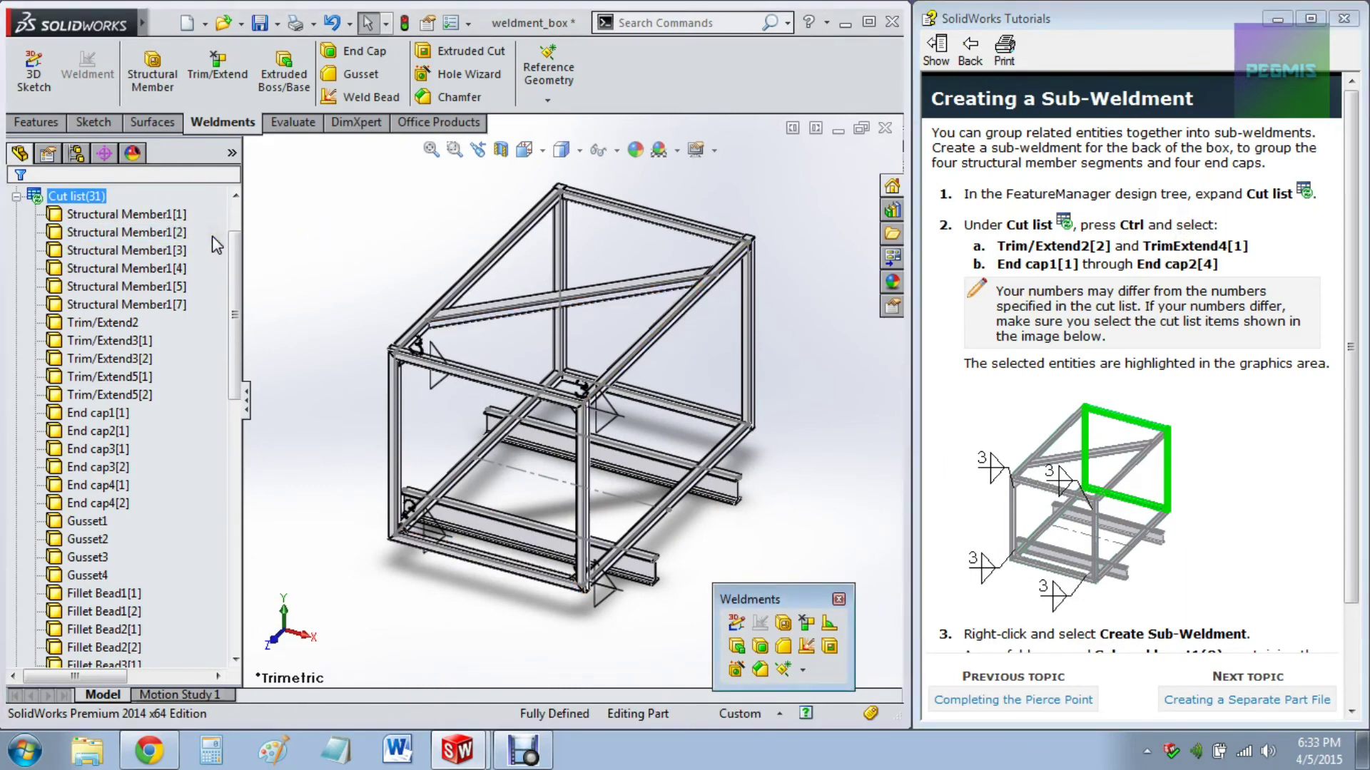
# Step: Ctrl-select the back frame's Trim/Extend3 and Trim/Extend5 member bodies in the cut list
pyautogui.keyDown('ctrl'); pyautogui.click(140, 360); pyautogui.keyUp('ctrl')
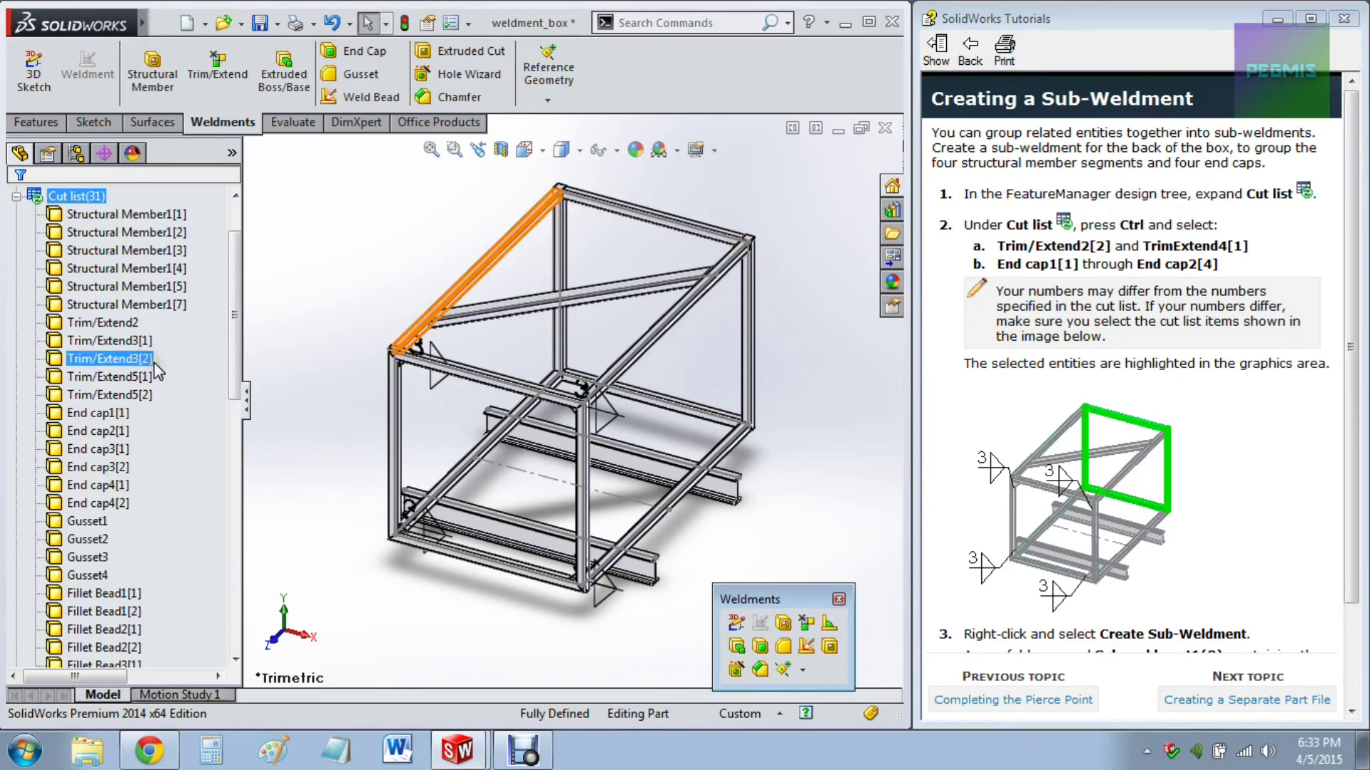
pyautogui.click(153, 362)
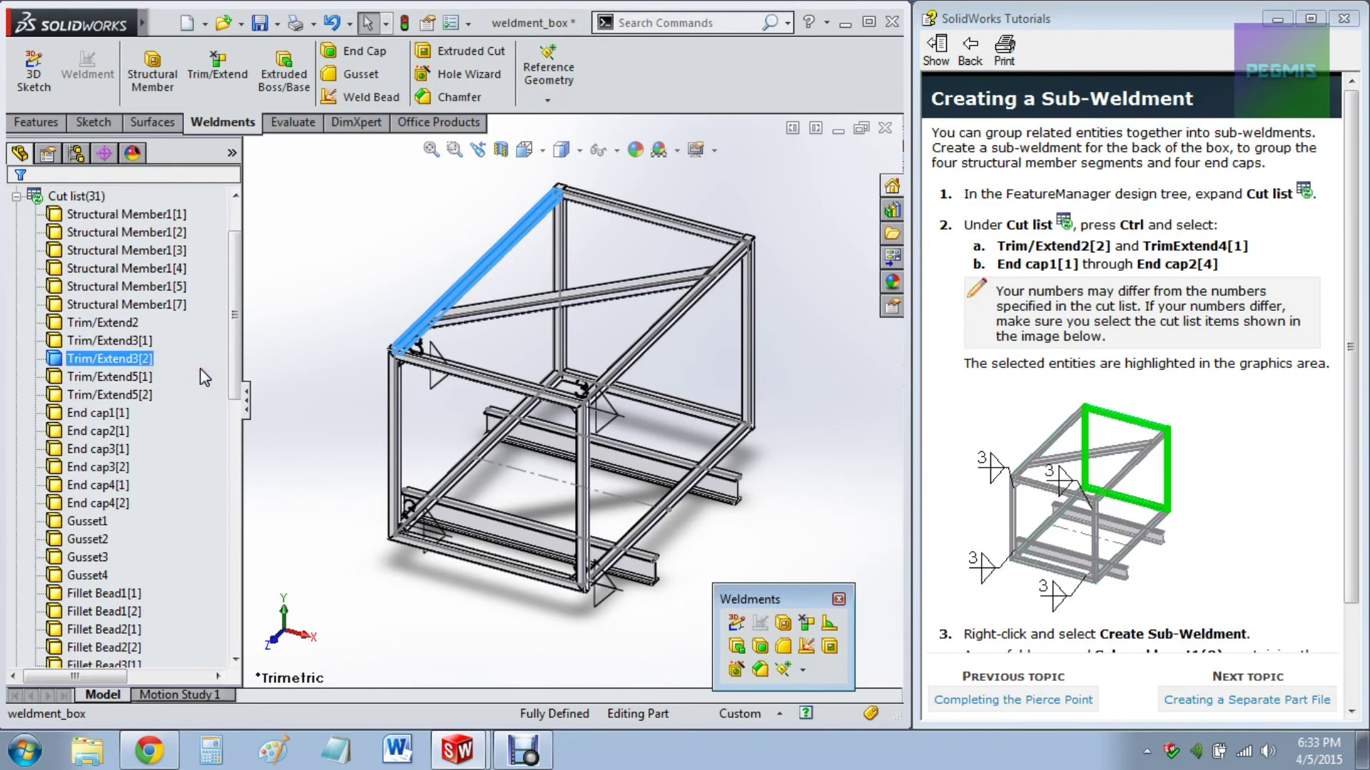
pyautogui.keyDown('ctrl'); pyautogui.click(143, 396); pyautogui.keyUp('ctrl')
pyautogui.keyDown('ctrl'); pyautogui.click(140, 394); pyautogui.keyUp('ctrl')
pyautogui.keyDown('ctrl'); pyautogui.click(129, 377); pyautogui.keyUp('ctrl')
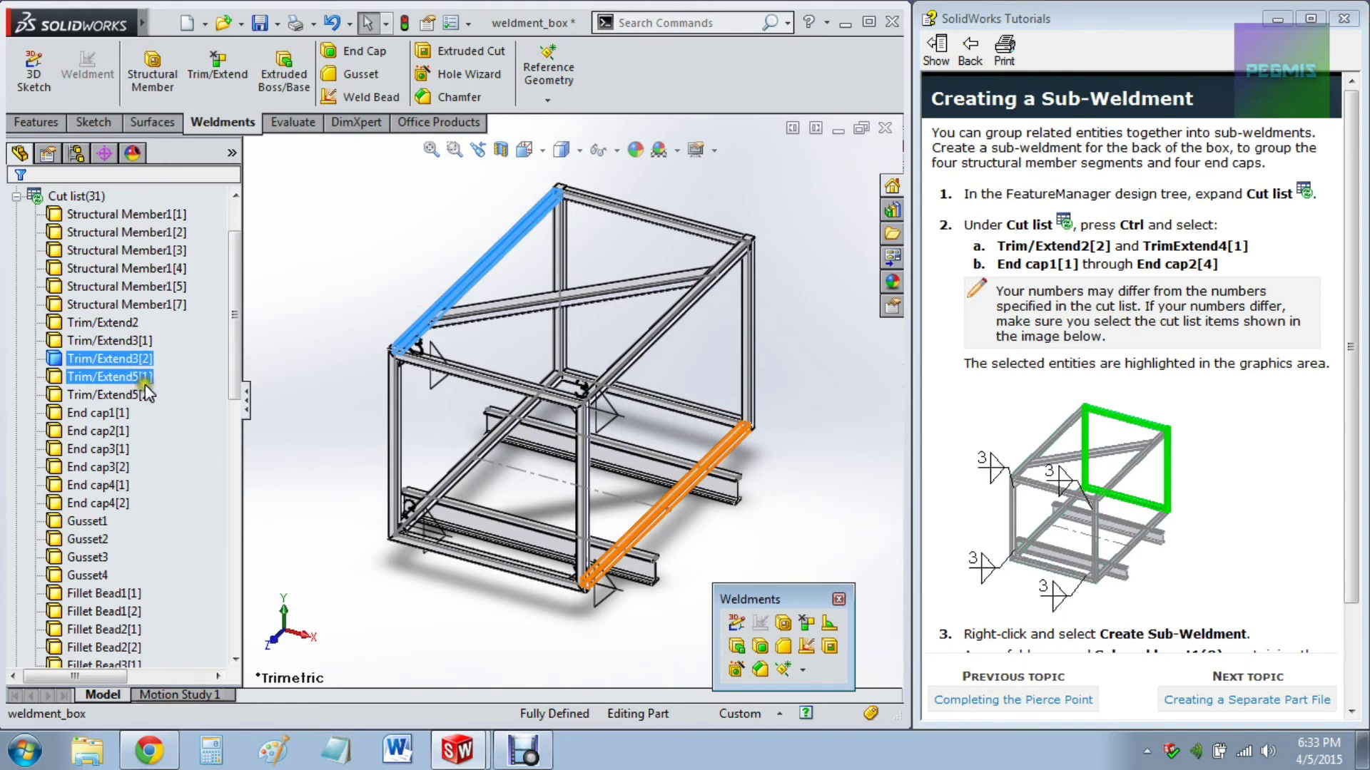
pyautogui.keyDown('ctrl'); pyautogui.click(132, 379); pyautogui.keyUp('ctrl')
pyautogui.keyDown('ctrl'); pyautogui.click(143, 342); pyautogui.keyUp('ctrl')
pyautogui.keyDown('ctrl'); pyautogui.click(144, 343); pyautogui.keyUp('ctrl')
pyautogui.keyDown('ctrl'); pyautogui.click(144, 343); pyautogui.keyUp('ctrl')
pyautogui.keyDown('ctrl'); pyautogui.click(144, 343); pyautogui.keyUp('ctrl')
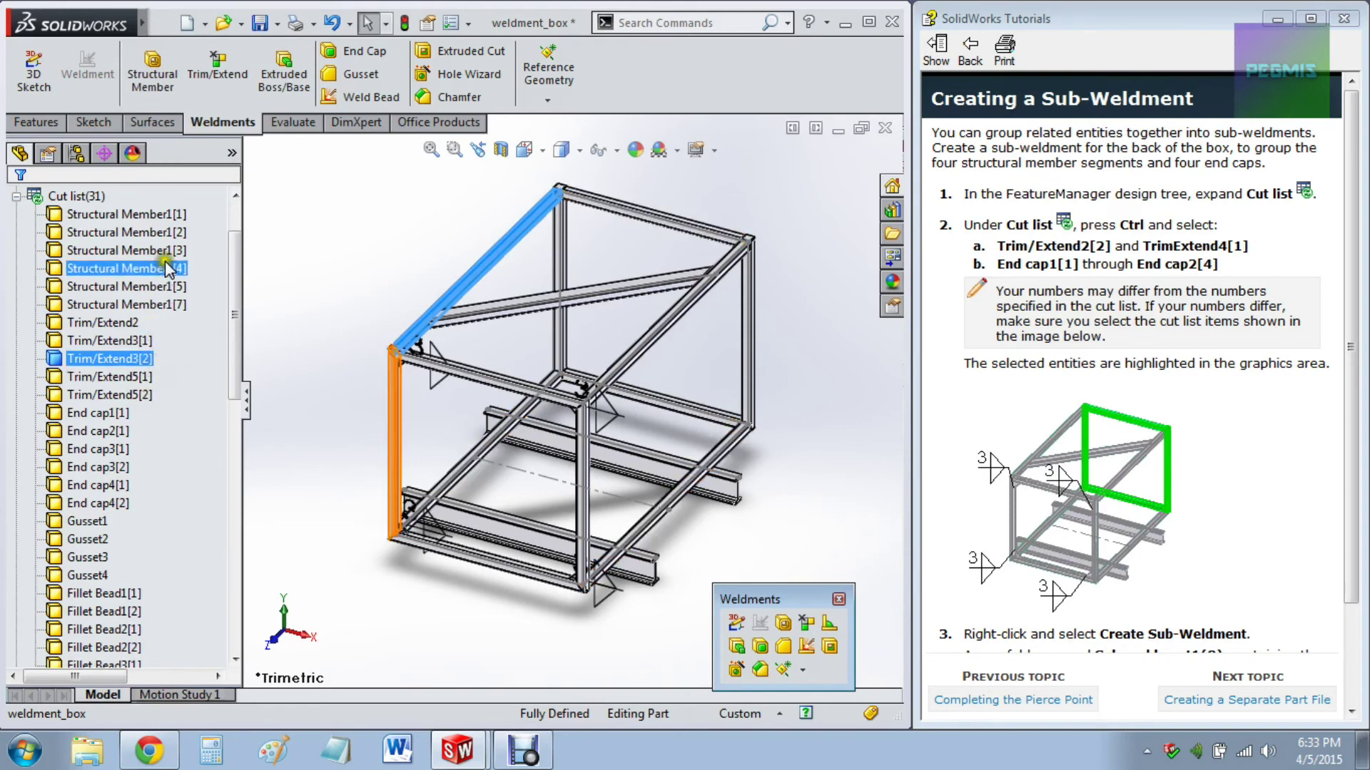
pyautogui.keyDown('ctrl'); pyautogui.click(171, 285); pyautogui.keyUp('ctrl')
pyautogui.keyDown('ctrl'); pyautogui.click(171, 285); pyautogui.keyUp('ctrl')
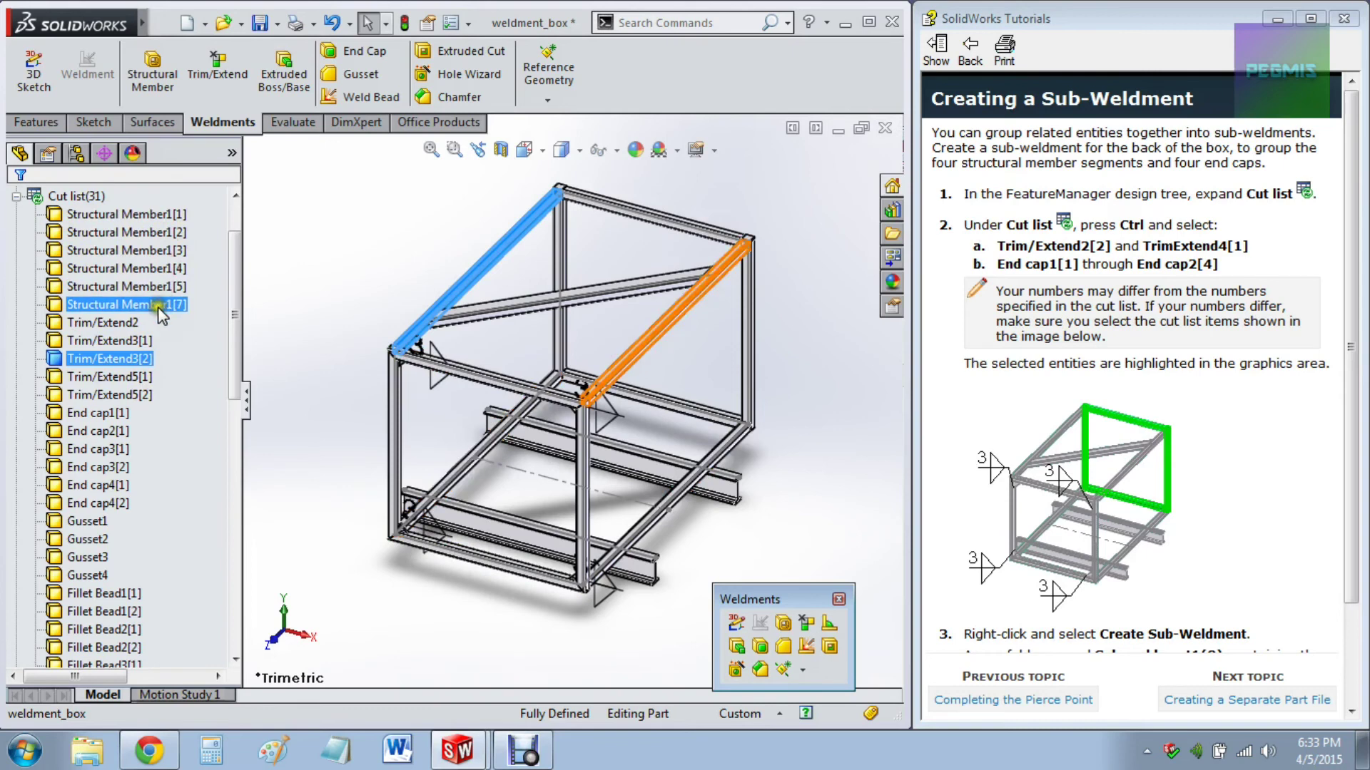
pyautogui.keyDown('ctrl'); pyautogui.click(133, 341); pyautogui.keyUp('ctrl')
pyautogui.keyDown('ctrl'); pyautogui.click(124, 354); pyautogui.keyUp('ctrl')
pyautogui.keyDown('ctrl'); pyautogui.click(125, 376); pyautogui.keyUp('ctrl')
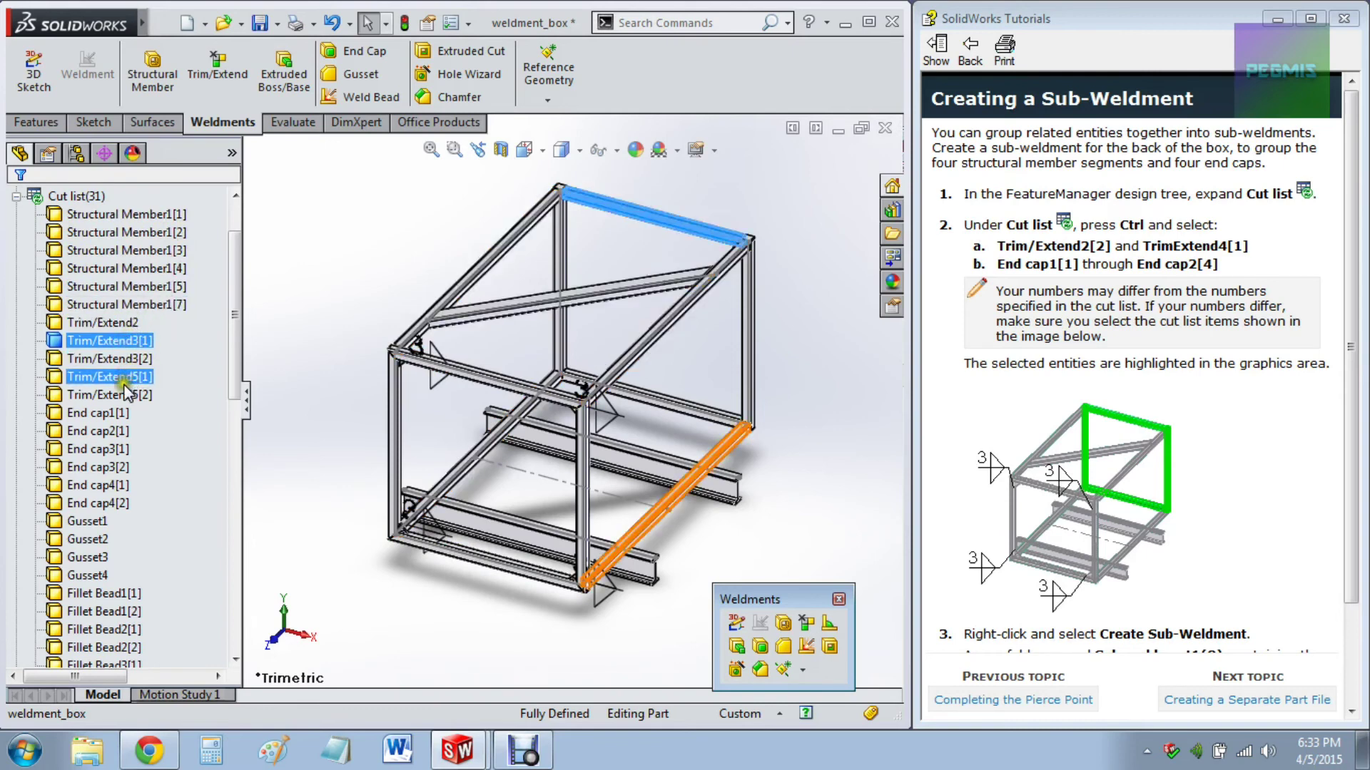
pyautogui.keyDown('ctrl'); pyautogui.click(124, 378); pyautogui.keyUp('ctrl')
pyautogui.keyDown('ctrl'); pyautogui.click(123, 392); pyautogui.keyUp('ctrl')
pyautogui.keyDown('ctrl'); pyautogui.click(122, 392); pyautogui.keyUp('ctrl')
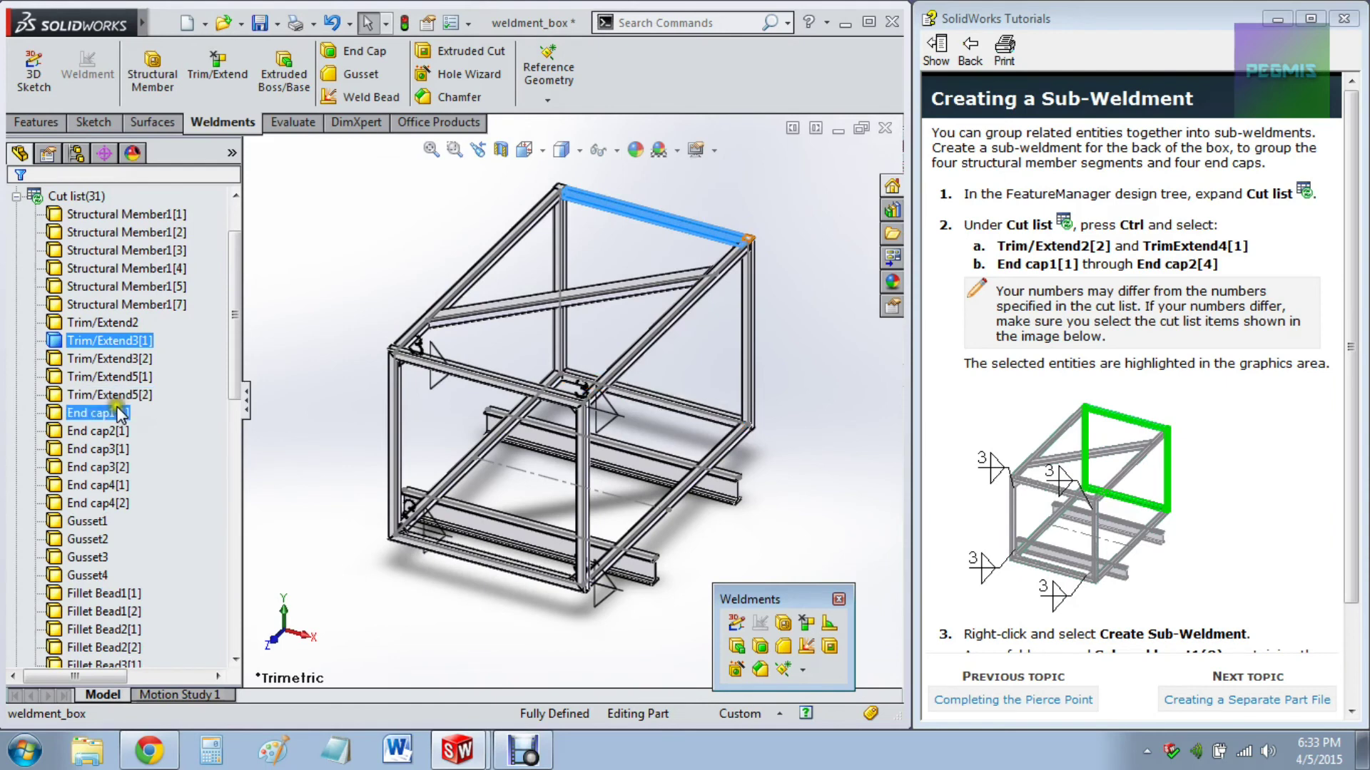
# Step: Add the back frame's end caps and Trim/Extend5[2] to the cut-list selection
pyautogui.keyDown('ctrl'); pyautogui.click(118, 432); pyautogui.keyUp('ctrl')
pyautogui.keyDown('ctrl'); pyautogui.click(115, 433); pyautogui.keyUp('ctrl')
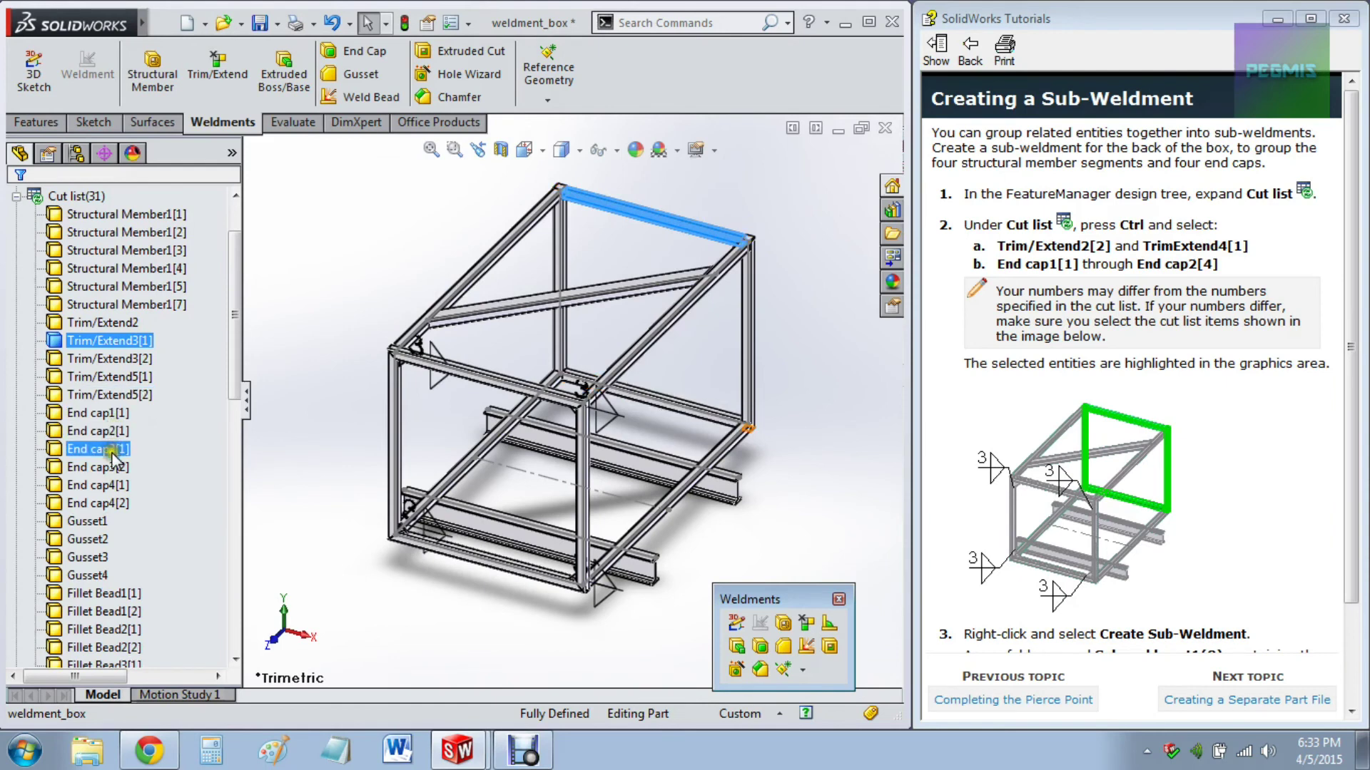
pyautogui.keyDown('ctrl'); pyautogui.click(112, 467); pyautogui.keyUp('ctrl')
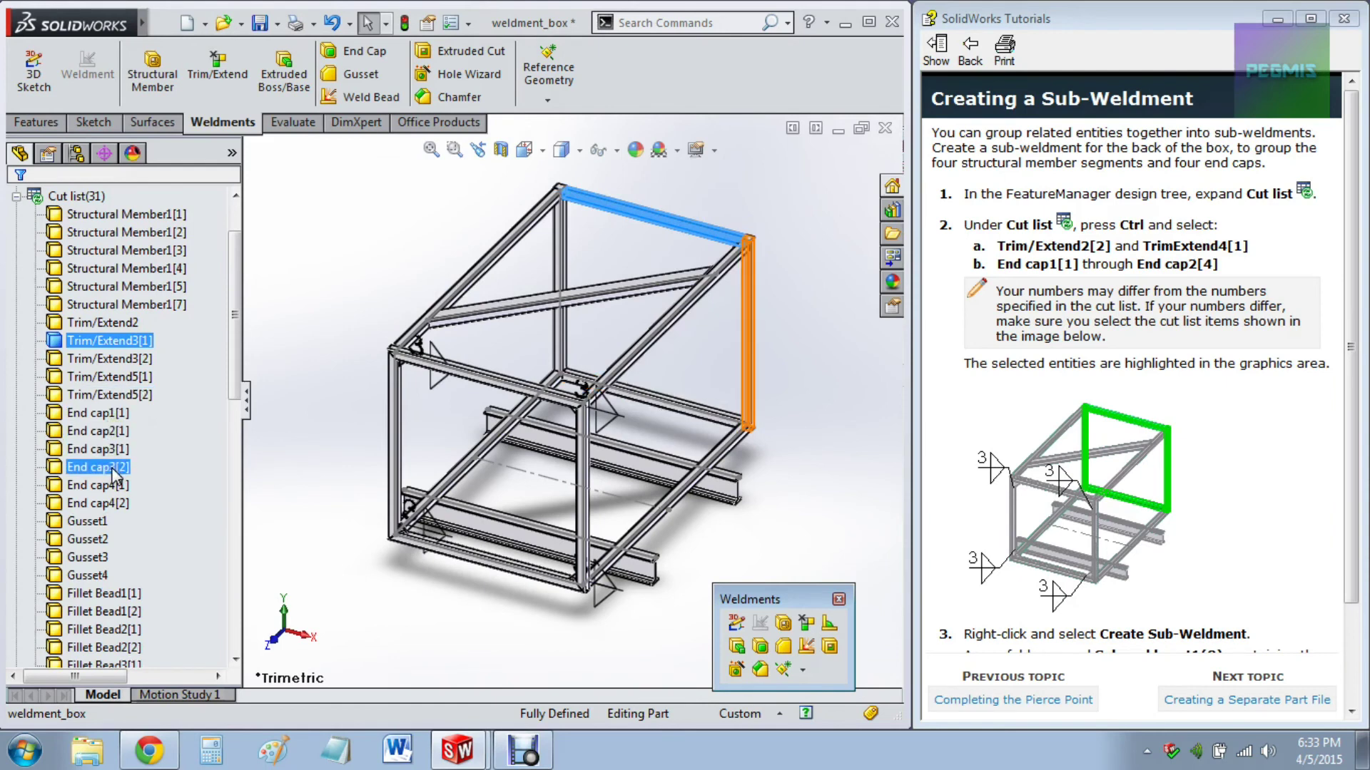
pyautogui.keyDown('ctrl'); pyautogui.click(114, 486); pyautogui.keyUp('ctrl')
pyautogui.keyDown('ctrl'); pyautogui.click(114, 488); pyautogui.keyUp('ctrl')
pyautogui.keyDown('ctrl'); pyautogui.click(115, 503); pyautogui.keyUp('ctrl')
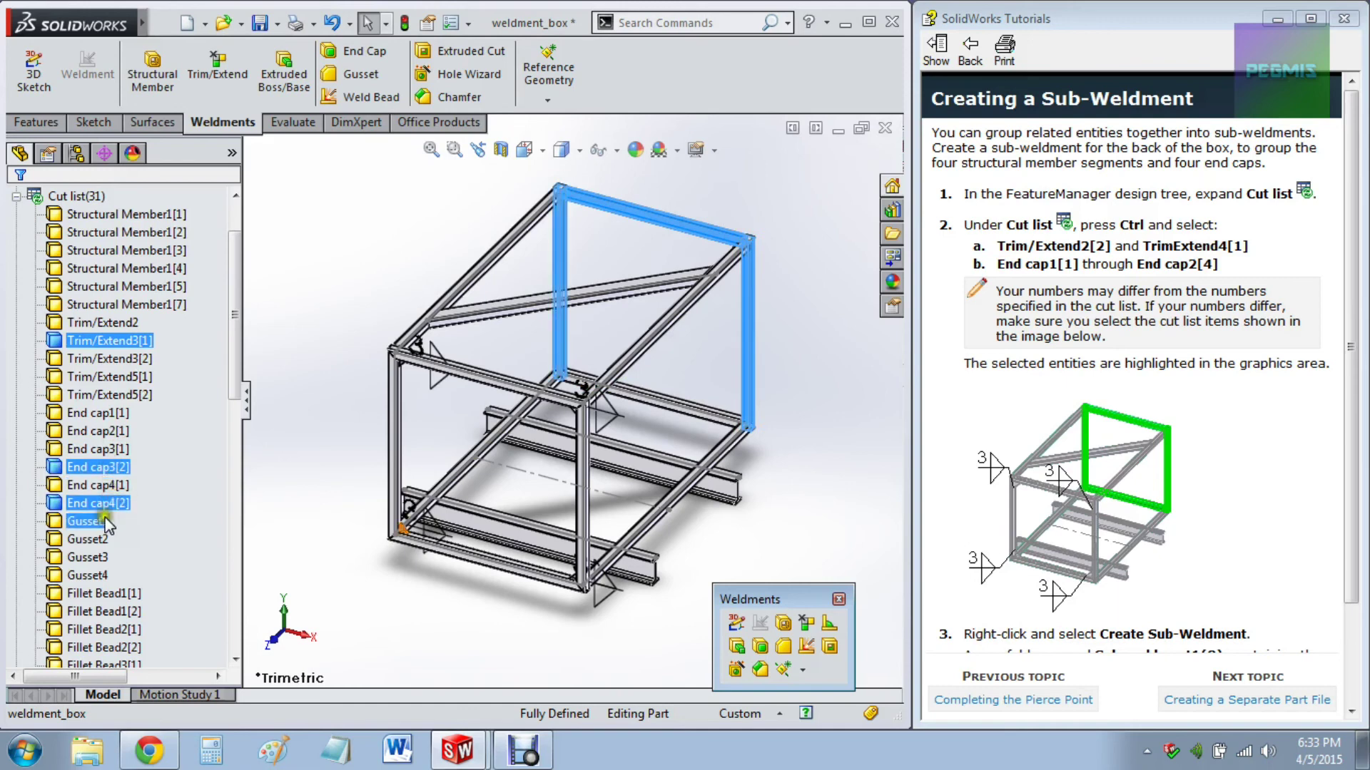
pyautogui.keyDown('ctrl'); pyautogui.click(106, 448); pyautogui.keyUp('ctrl')
pyautogui.keyDown('ctrl'); pyautogui.click(123, 394); pyautogui.keyUp('ctrl')
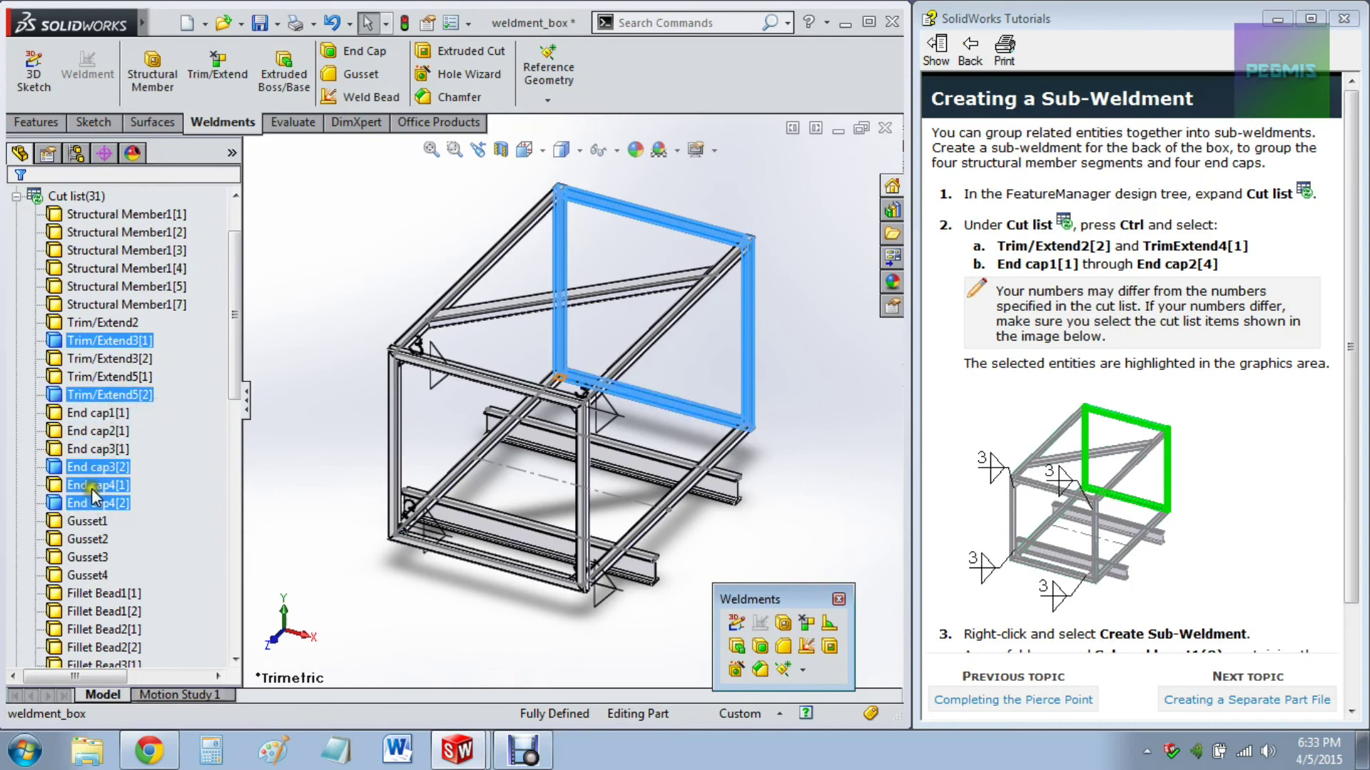
pyautogui.keyDown('ctrl'); pyautogui.click(113, 431); pyautogui.keyUp('ctrl')
pyautogui.keyDown('ctrl'); pyautogui.click(116, 413); pyautogui.keyUp('ctrl')
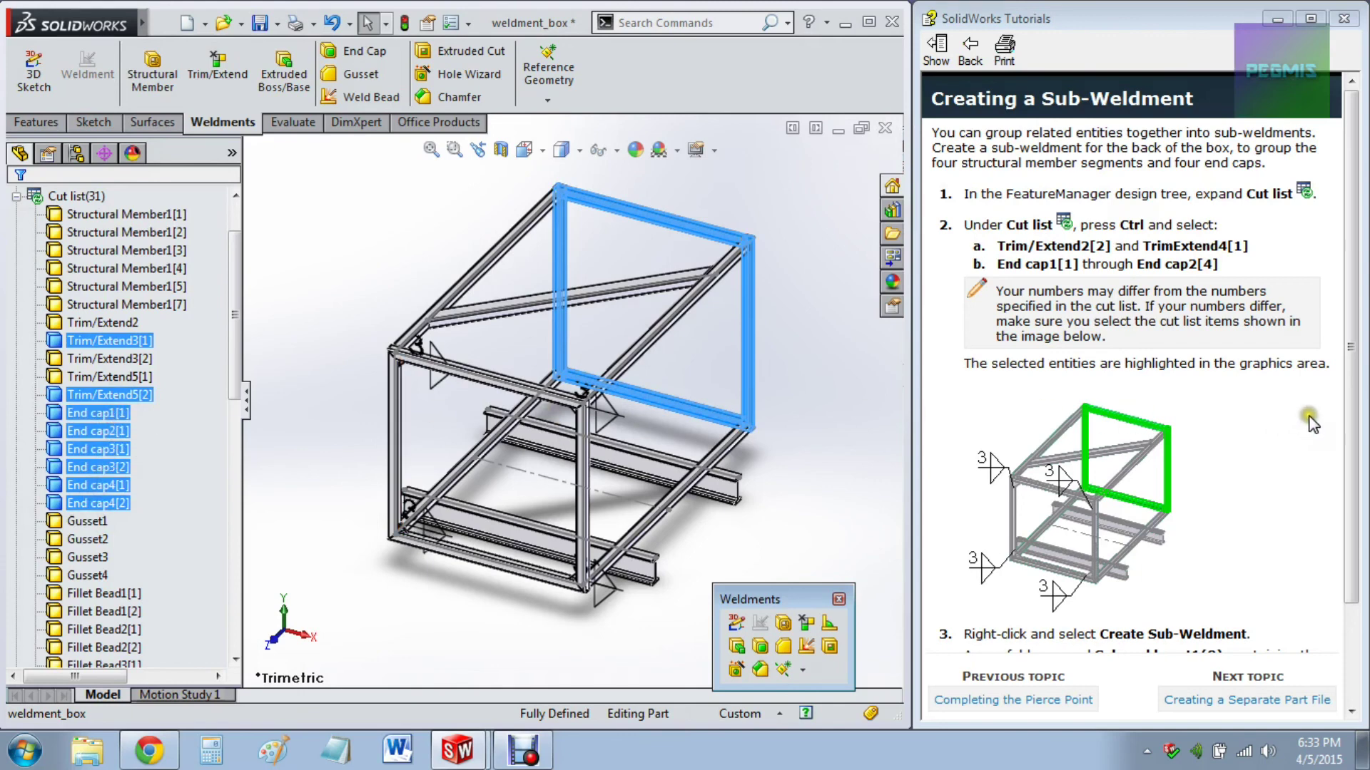
# Step: Group the selected back-frame bodies into Sub-weldment1, cancelling Insert Into New Part
pyautogui.rightClick(133, 341)
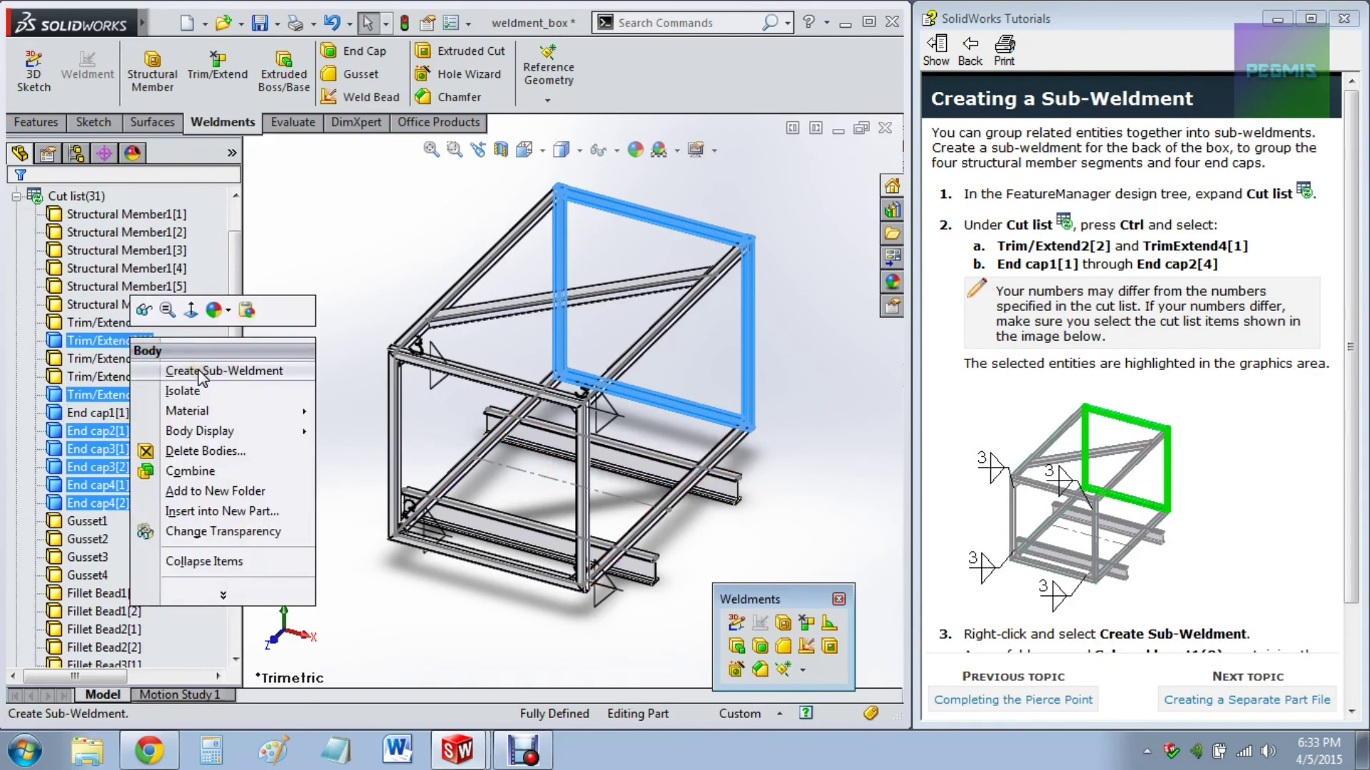
pyautogui.click(202, 371)
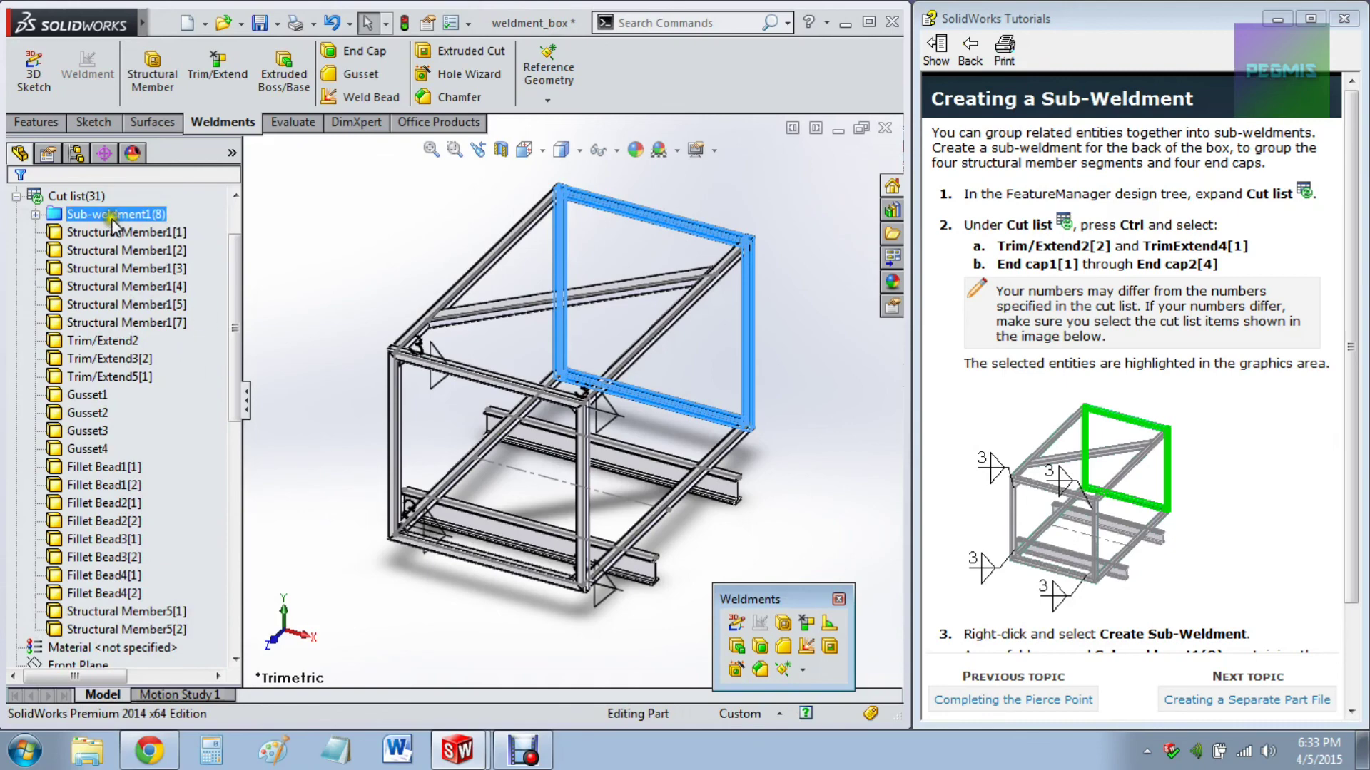
pyautogui.moveTo(1348, 483); pyautogui.dragTo(1348, 578)
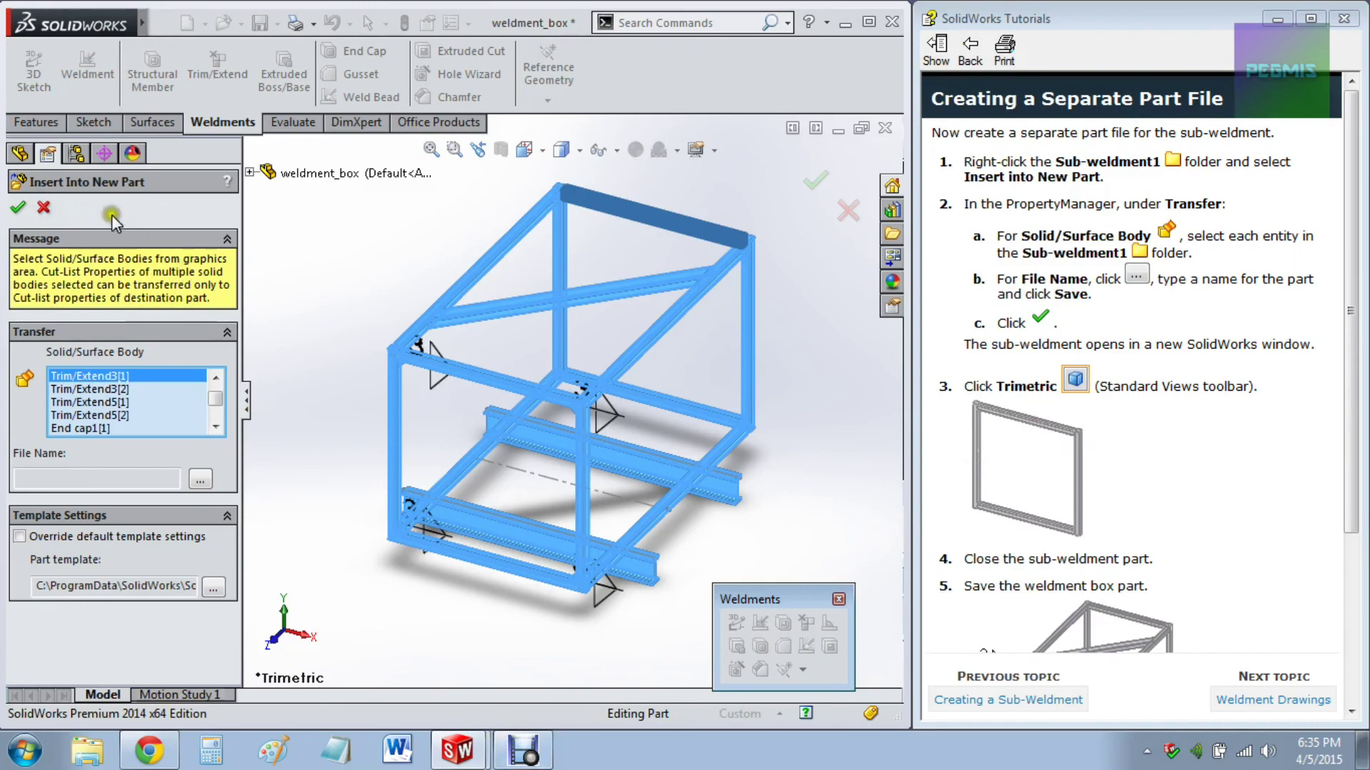
pyautogui.click(43, 207)
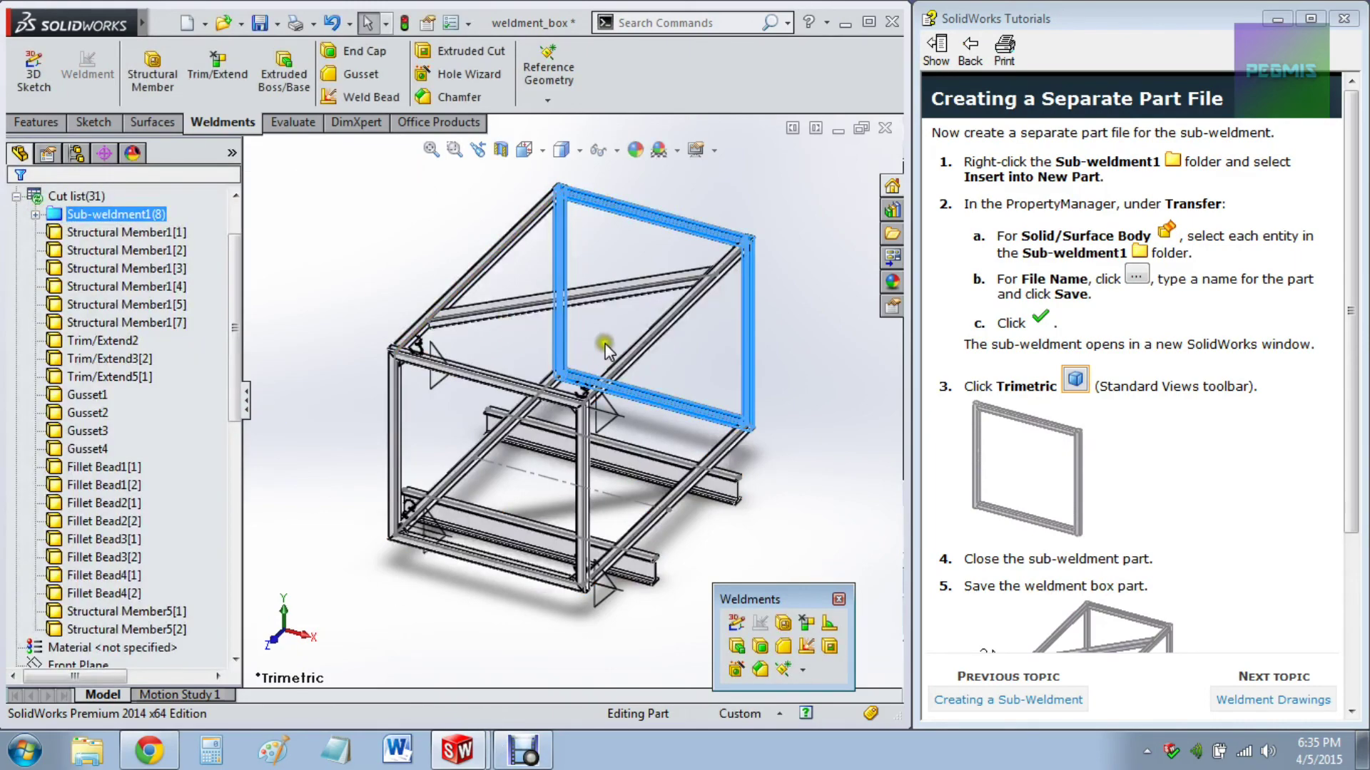
pyautogui.click(826, 385)
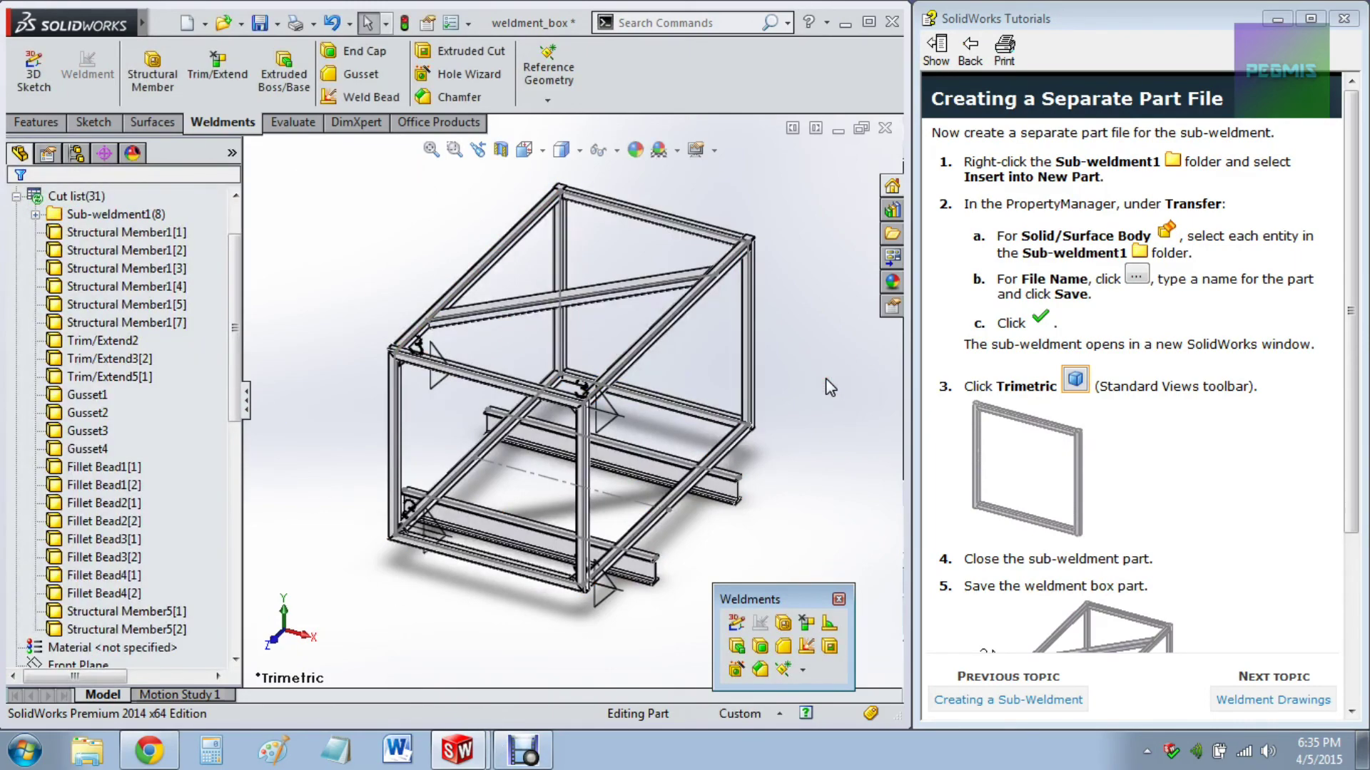